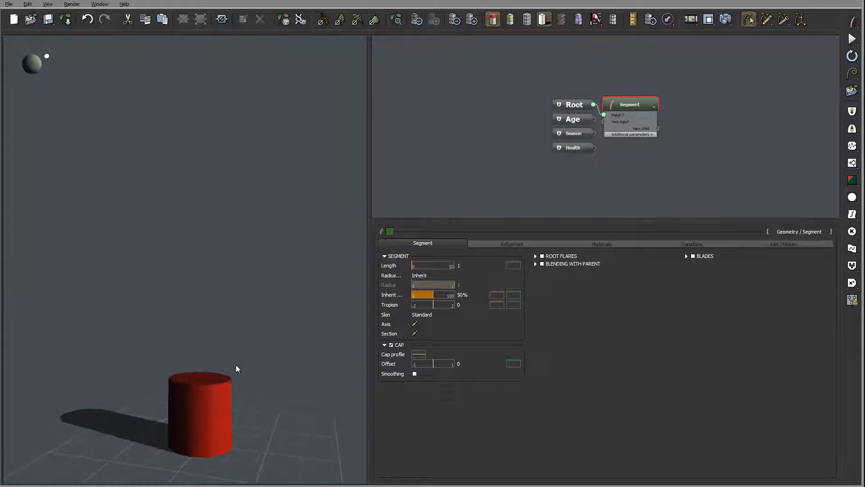
{"action": "left_click", "coordinate": [234, 410]}
{"action": "left_click_drag", "start_coordinate": [234, 410], "coordinate": [276, 388]}
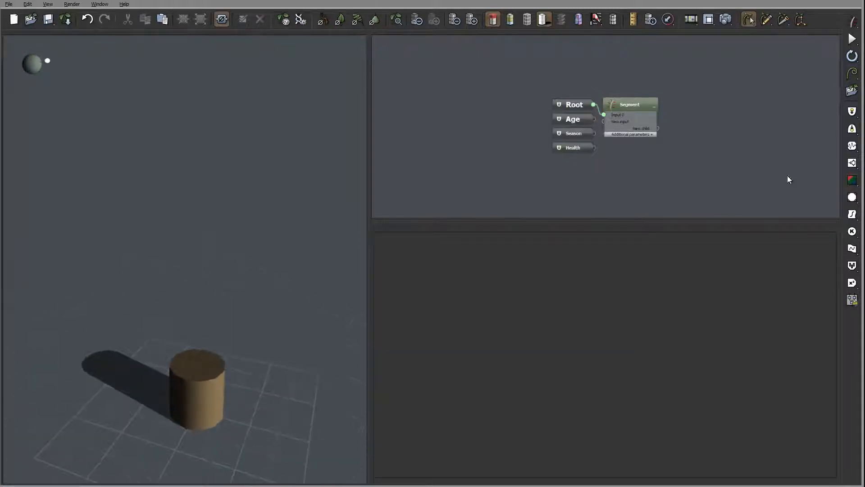
{"action": "left_click_drag", "start_coordinate": [84, 324], "coordinate": [183, 359]}
{"action": "left_click", "coordinate": [628, 111]}
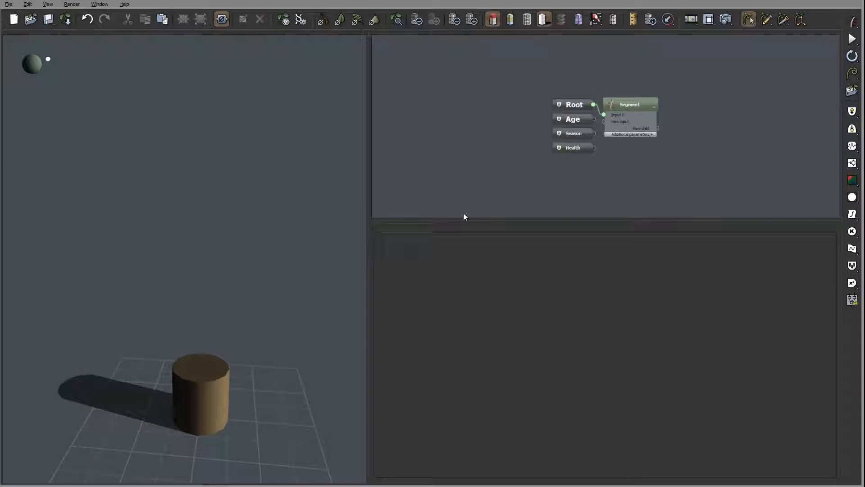
{"action": "left_click_drag", "start_coordinate": [308, 317], "coordinate": [268, 330]}
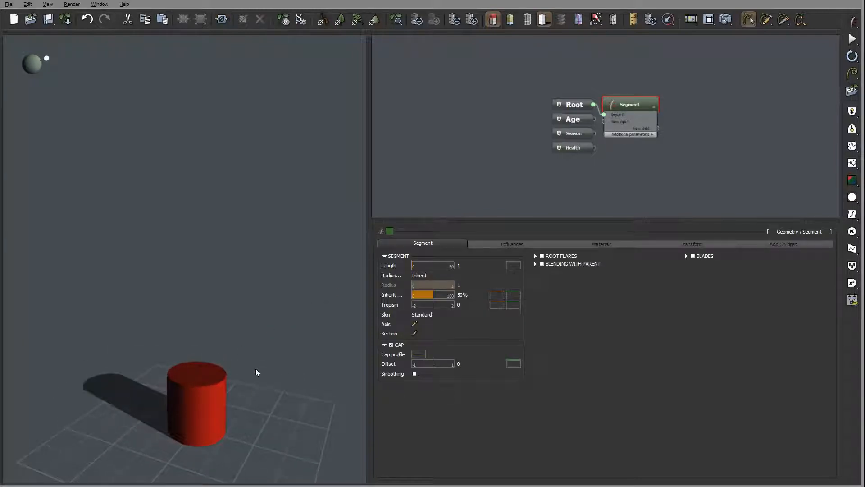
{"action": "left_click_drag", "start_coordinate": [256, 369], "coordinate": [250, 337]}
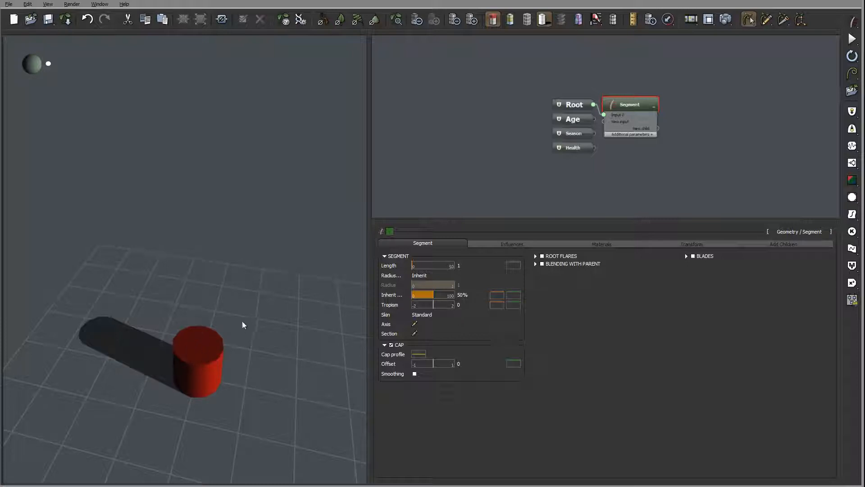
{"action": "left_click_drag", "start_coordinate": [242, 325], "coordinate": [183, 291]}
{"action": "left_click_drag", "start_coordinate": [252, 288], "coordinate": [264, 205]}
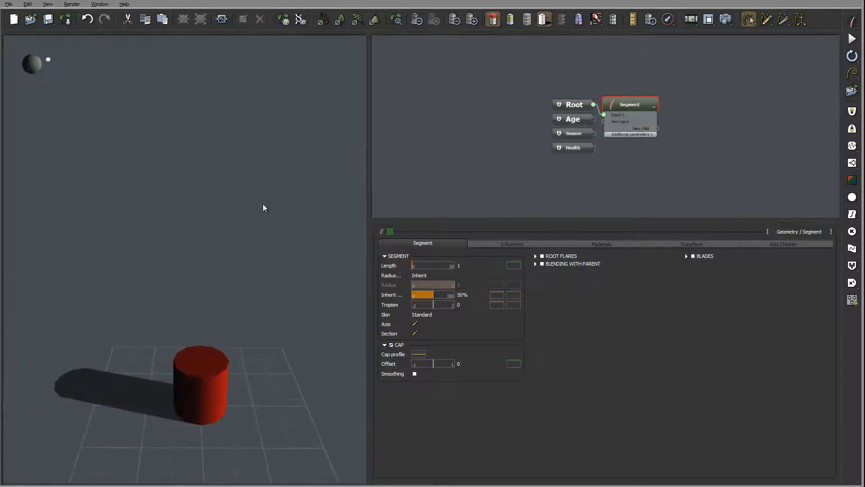
- Enable root flares on the segment, with a flare number of 4 and a randomness of 0
{"action": "left_click", "coordinate": [543, 257]}
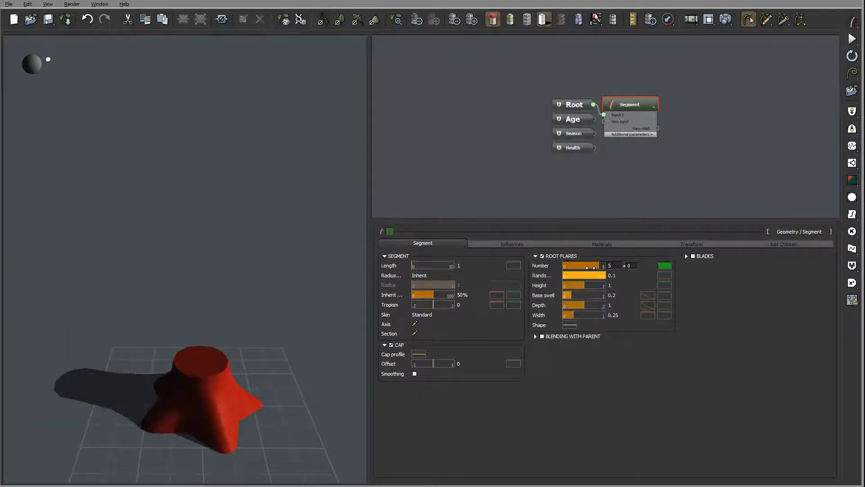
{"action": "left_click_drag", "start_coordinate": [271, 361], "coordinate": [240, 375]}
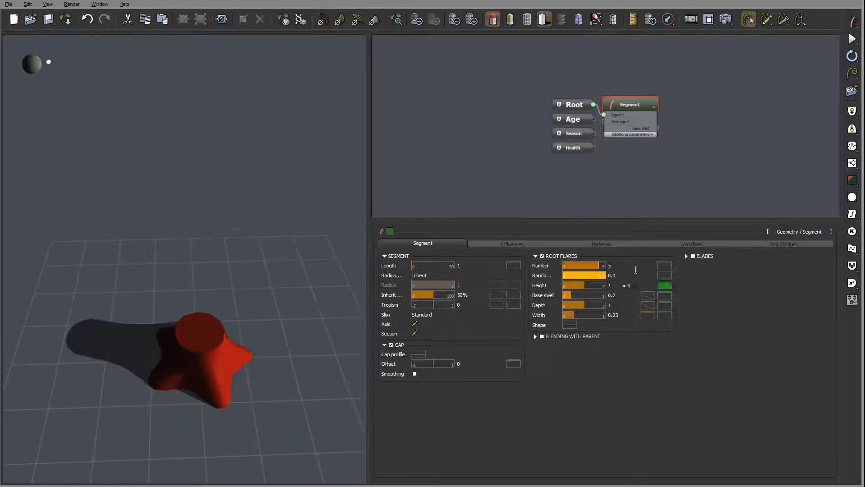
{"action": "left_click", "coordinate": [617, 265]}
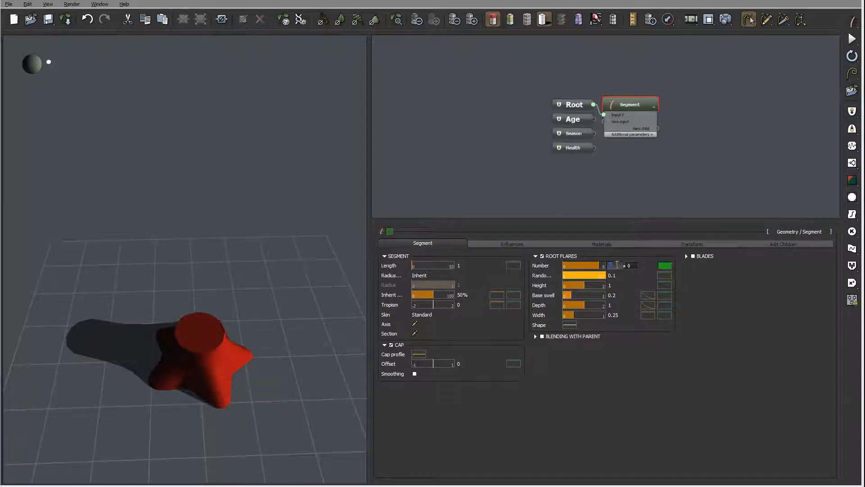
{"action": "type", "text": "4"}
{"action": "left_click", "coordinate": [618, 275]}
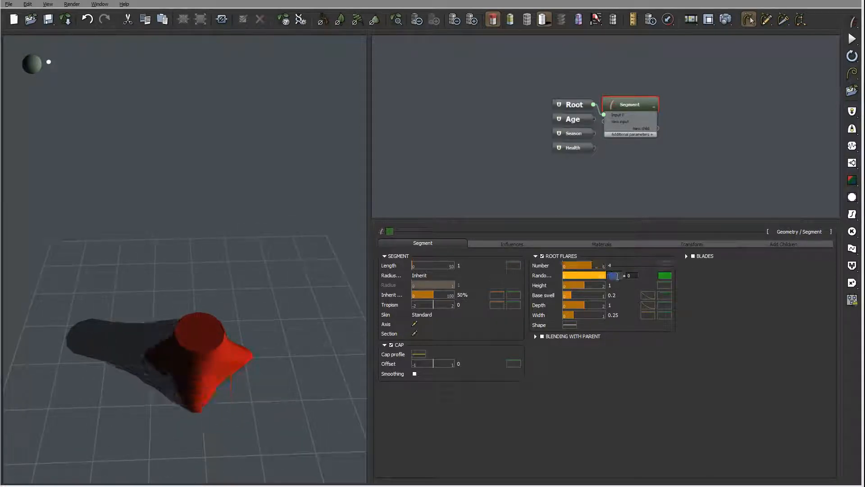
{"action": "key", "text": "Return"}
- Set the root flares' base swell and width to 0
{"action": "double_click", "coordinate": [611, 295]}
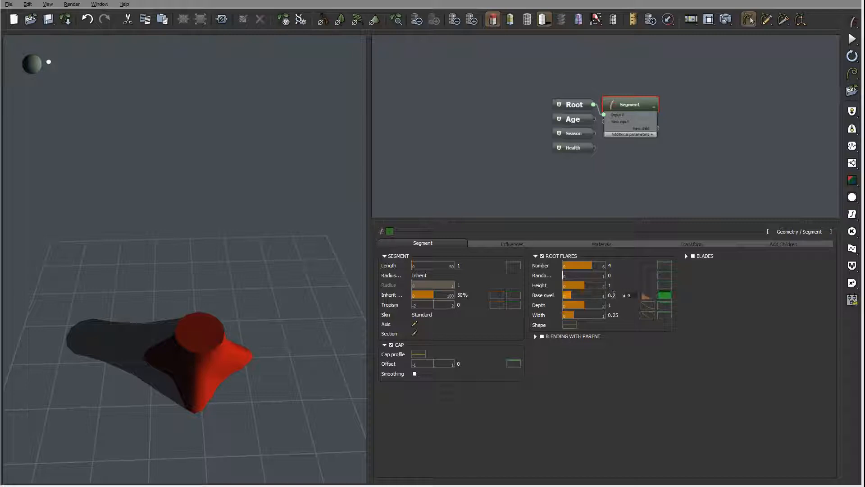
{"action": "type", "text": "0"}
{"action": "key", "text": "Tab"}
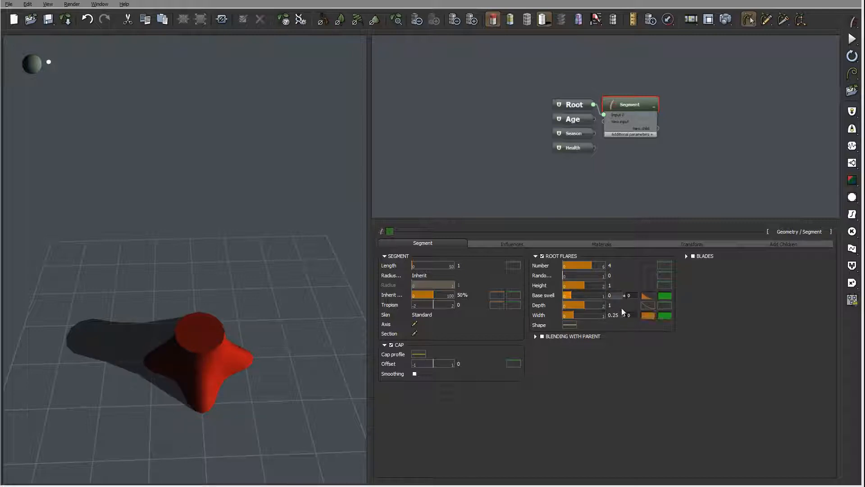
{"action": "key", "text": "Tab"}
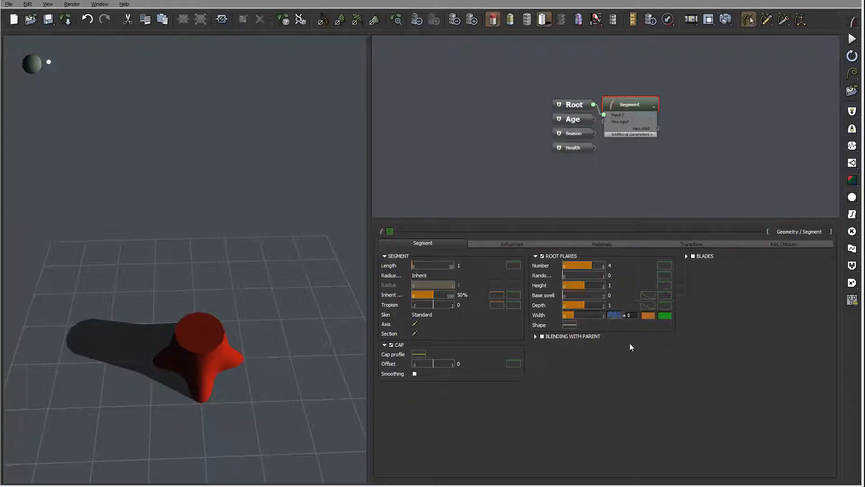
{"action": "type", "text": "0"}
{"action": "key", "text": "Return"}
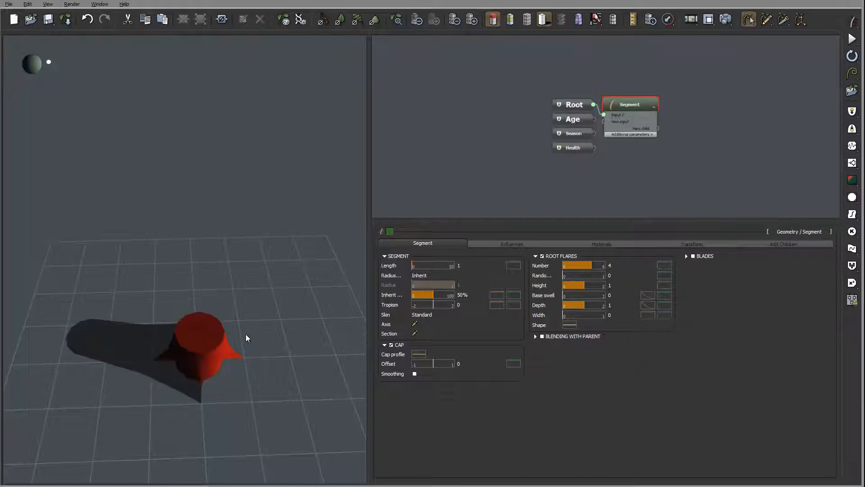
- Set the root flares' width to 0.5
{"action": "left_click_drag", "start_coordinate": [246, 336], "coordinate": [270, 339]}
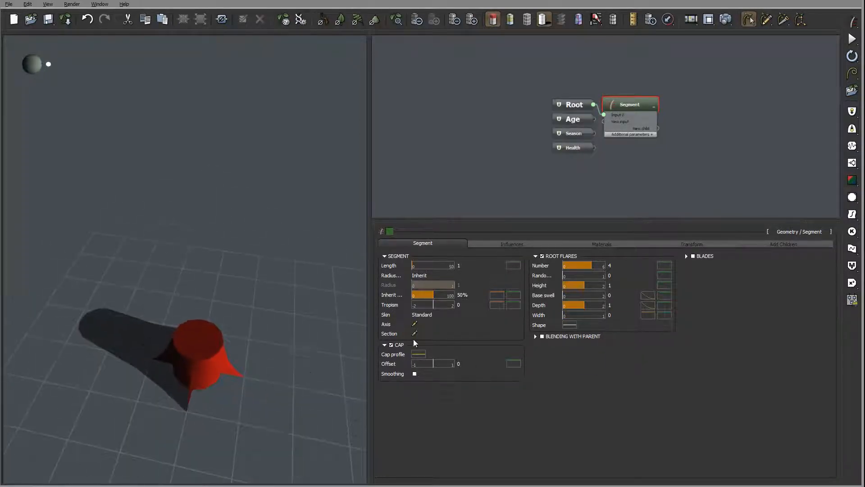
{"action": "mouse_move", "coordinate": [616, 317]}
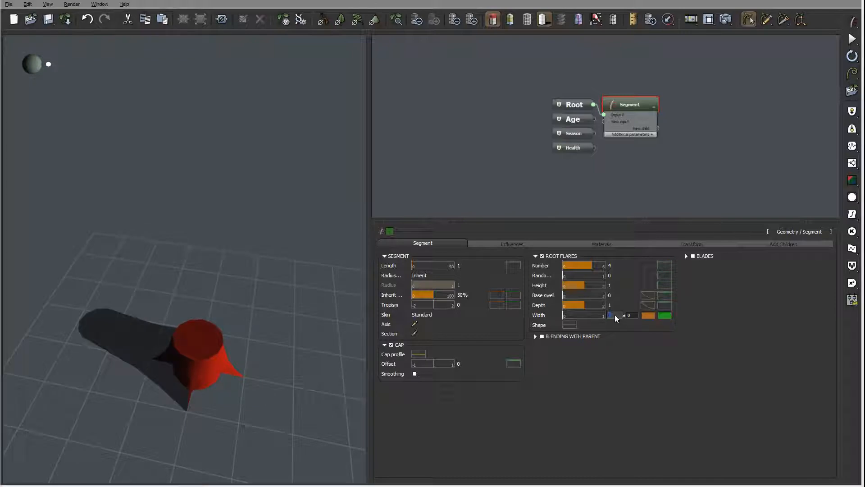
{"action": "key", "text": "ctrl+z"}
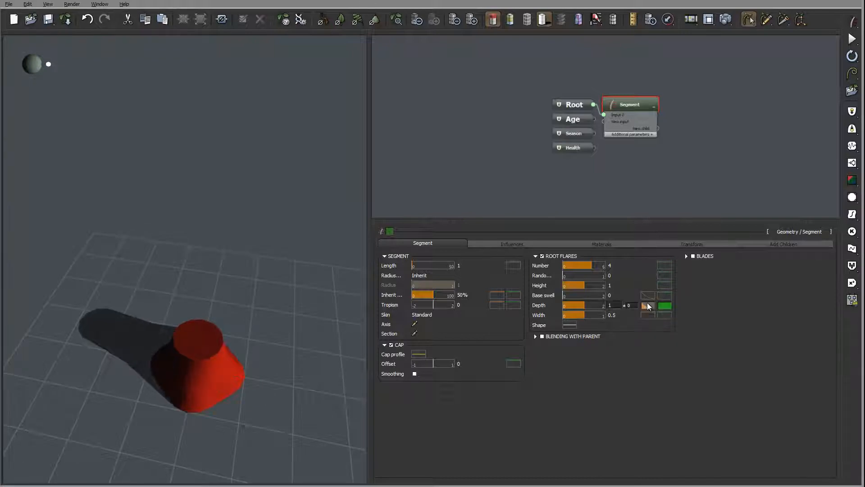
- Edit the root flares' depth filter, making the curve linear and raising its end keypoint to about Y = 1.03
{"action": "right_click", "coordinate": [646, 305]}
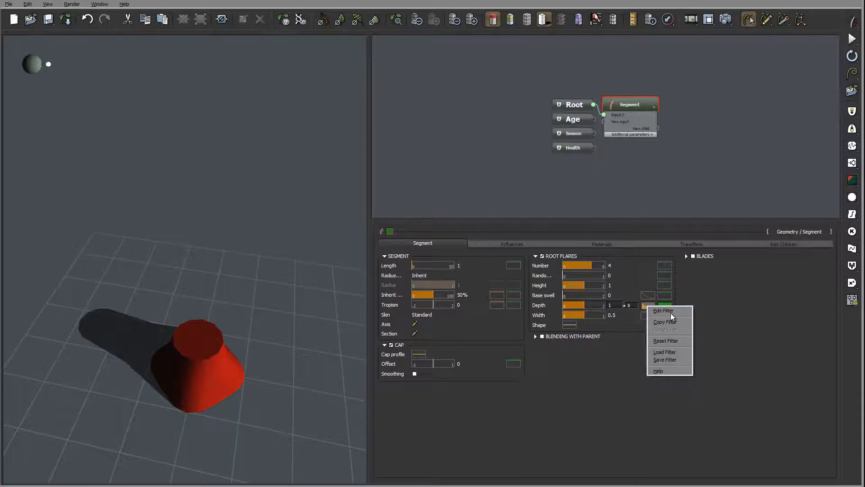
{"action": "left_click", "coordinate": [663, 310]}
{"action": "left_click", "coordinate": [310, 162]}
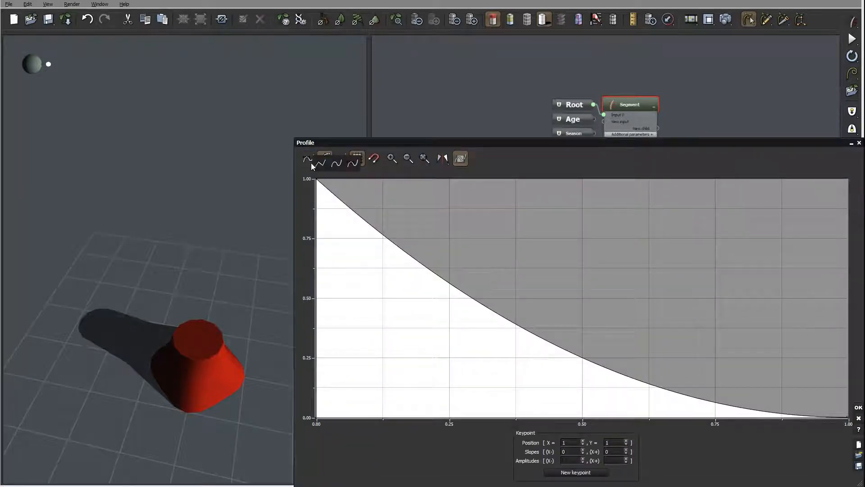
{"action": "left_click", "coordinate": [320, 163]}
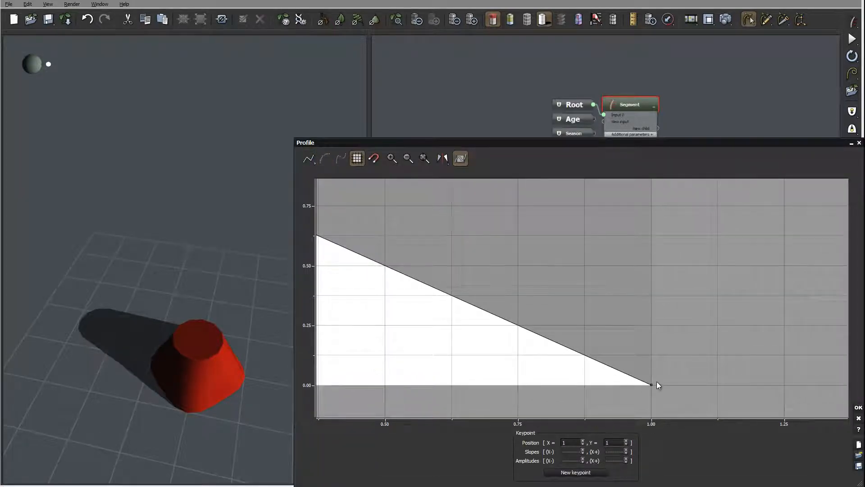
{"action": "left_click_drag", "start_coordinate": [651, 384], "coordinate": [653, 193]}
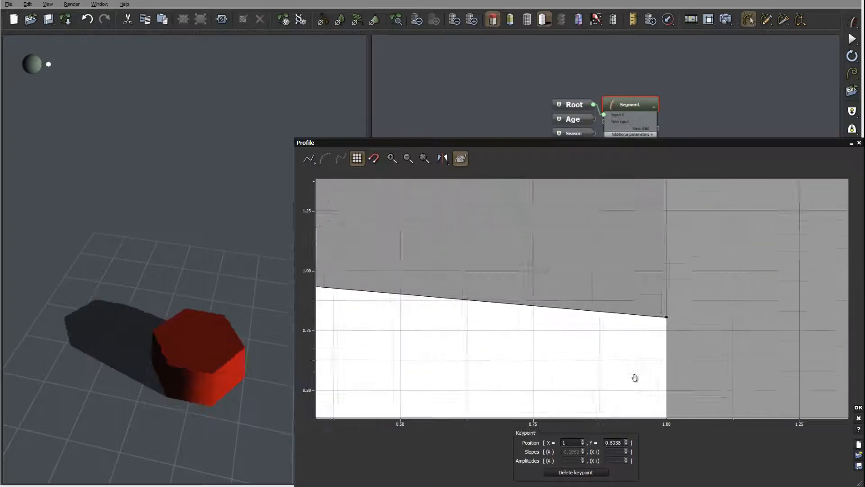
{"action": "left_click_drag", "start_coordinate": [673, 339], "coordinate": [674, 287]}
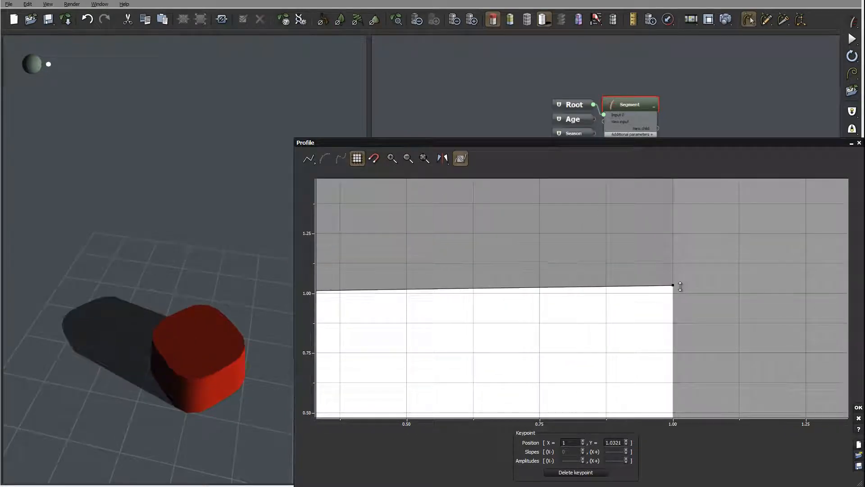
{"action": "left_click", "coordinate": [858, 407]}
- Switch the segment's radius mode to User defined and set the radius to 0.4
{"action": "left_click_drag", "start_coordinate": [297, 333], "coordinate": [258, 287]}
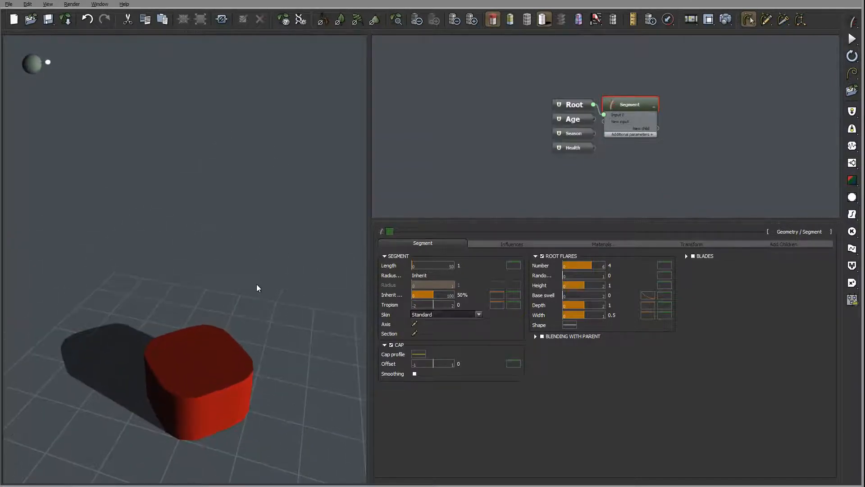
{"action": "left_click", "coordinate": [430, 273]}
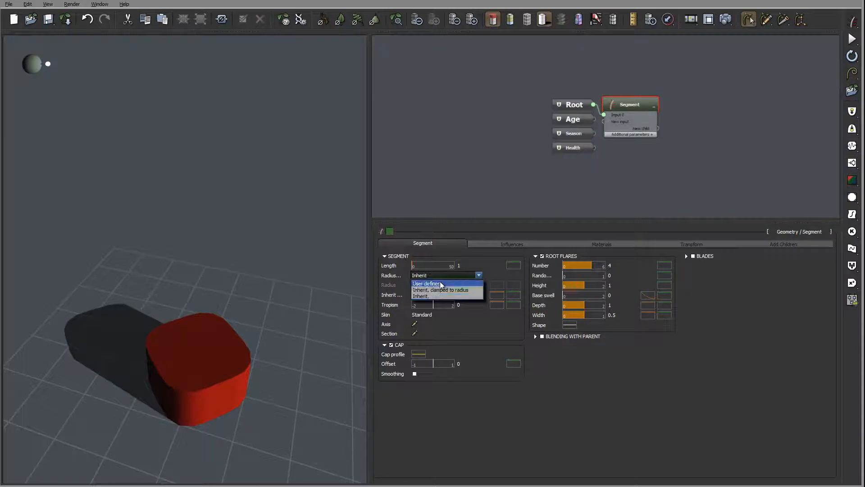
{"action": "left_click", "coordinate": [443, 289]}
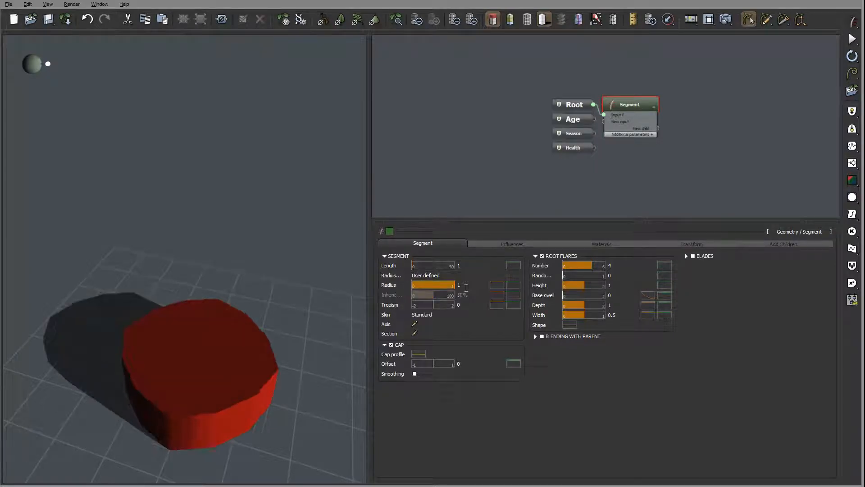
{"action": "left_click", "coordinate": [494, 304]}
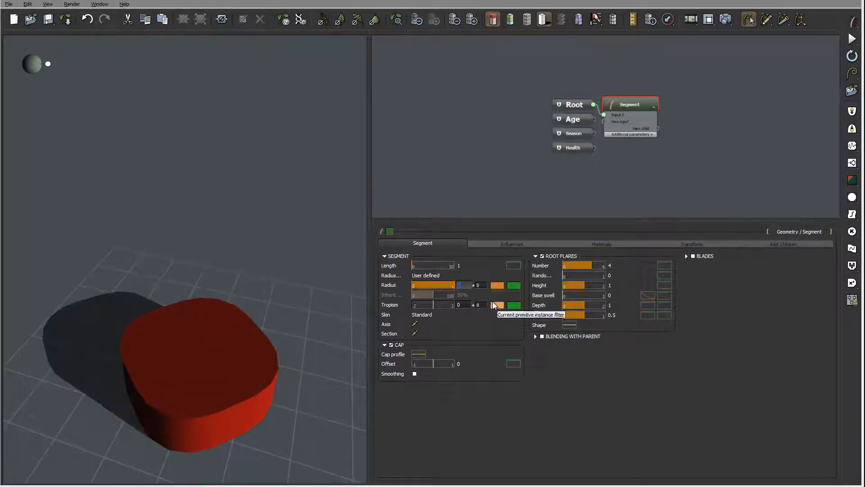
{"action": "type", "text": "0.4"}
{"action": "key", "text": "Return"}
{"action": "left_click_drag", "start_coordinate": [270, 388], "coordinate": [306, 365]}
- Set the segment's radius to 0.2 and its length to 2
{"action": "left_click", "coordinate": [464, 285]}
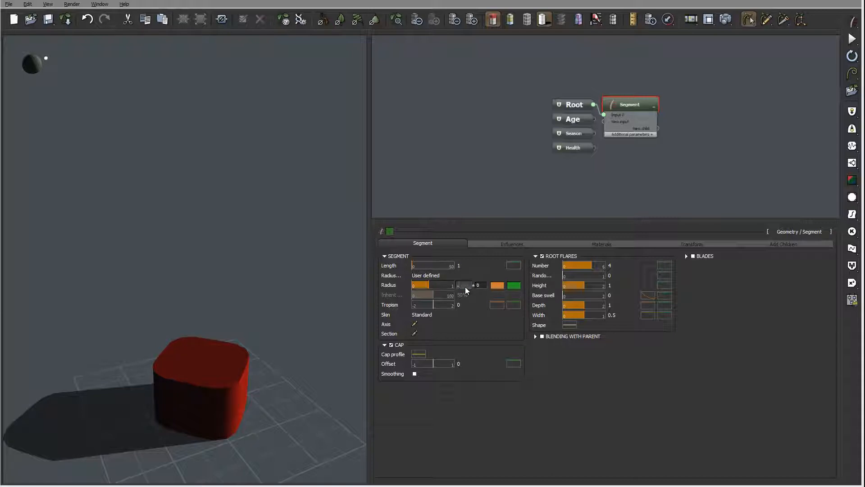
{"action": "type", "text": ".2"}
{"action": "key", "text": "Tab"}
{"action": "mouse_move", "coordinate": [227, 294]}
{"action": "left_mouse_down"}
{"action": "mouse_move", "coordinate": [234, 366]}
{"action": "mouse_move", "coordinate": [142, 323]}
{"action": "mouse_move", "coordinate": [179, 257]}
{"action": "mouse_move", "coordinate": [232, 303]}
{"action": "left_mouse_up"}
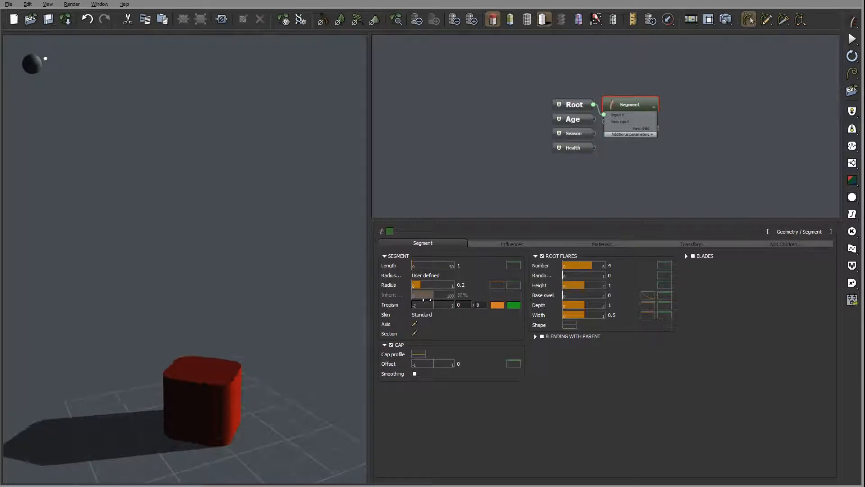
{"action": "left_click", "coordinate": [464, 266]}
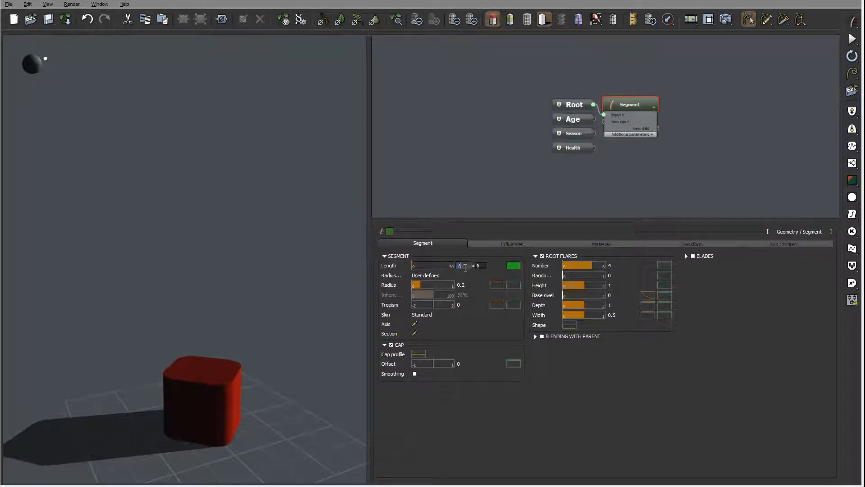
{"action": "key", "text": "Return"}
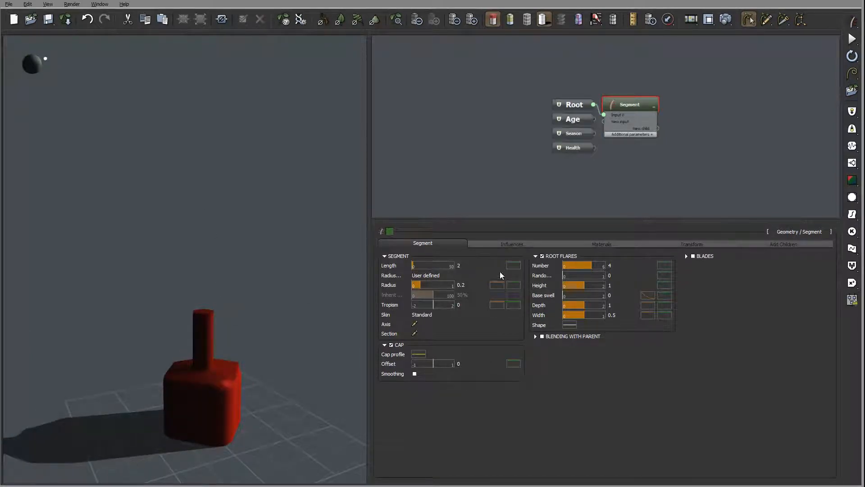
- Set the root flares' height to 2
{"action": "left_click_drag", "start_coordinate": [210, 355], "coordinate": [117, 347]}
{"action": "left_click", "coordinate": [611, 315]}
{"action": "left_click", "coordinate": [617, 285]}
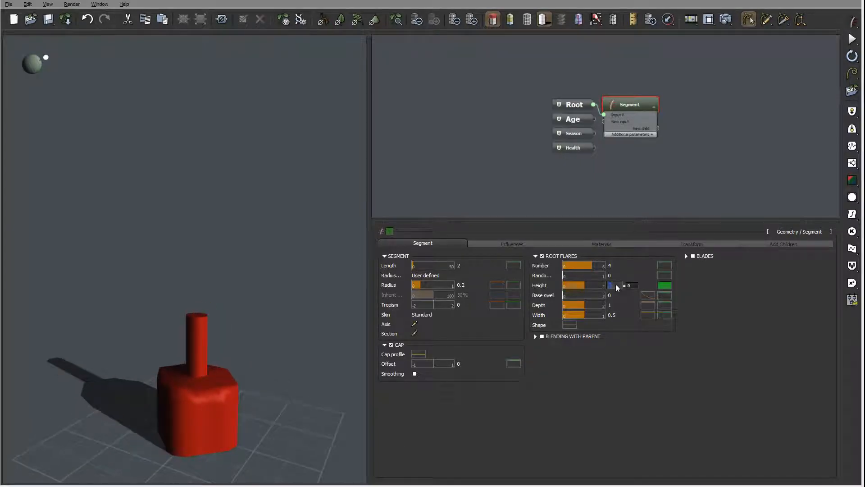
{"action": "type", "text": "2"}
{"action": "key", "text": "Return"}
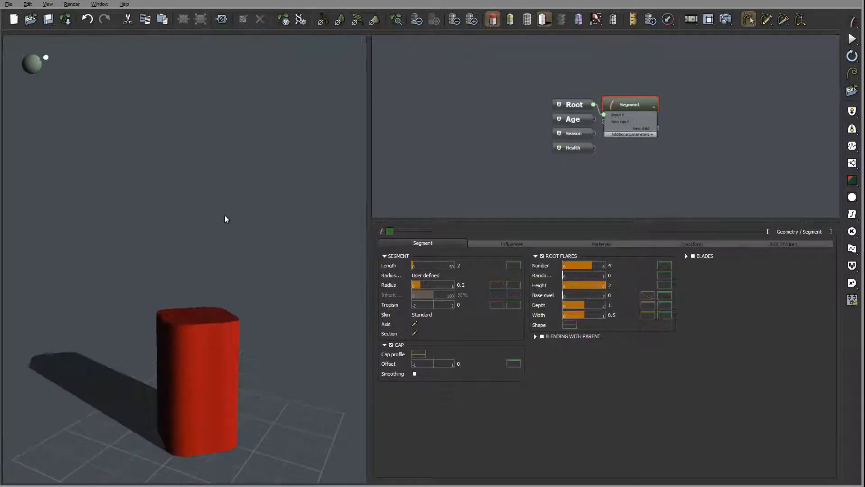
{"action": "left_click_drag", "start_coordinate": [212, 312], "coordinate": [205, 338]}
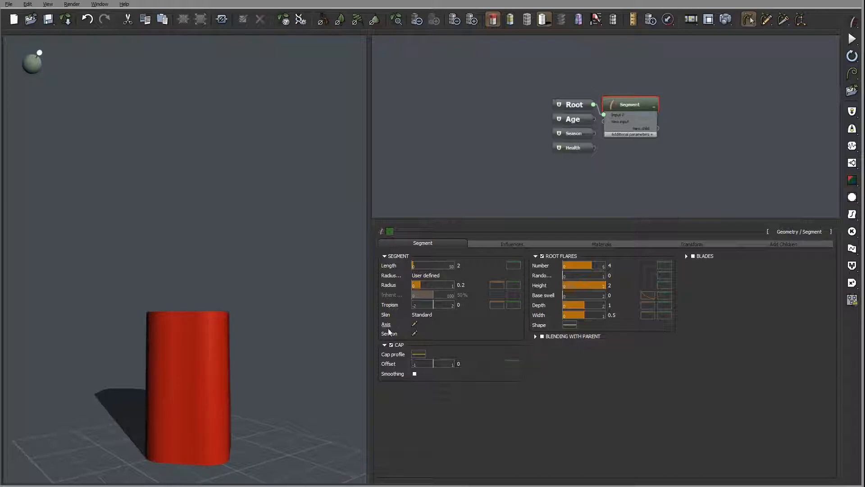
- Add a section spline to the segment's section set and place it close to the base end
{"action": "left_click", "coordinate": [414, 334]}
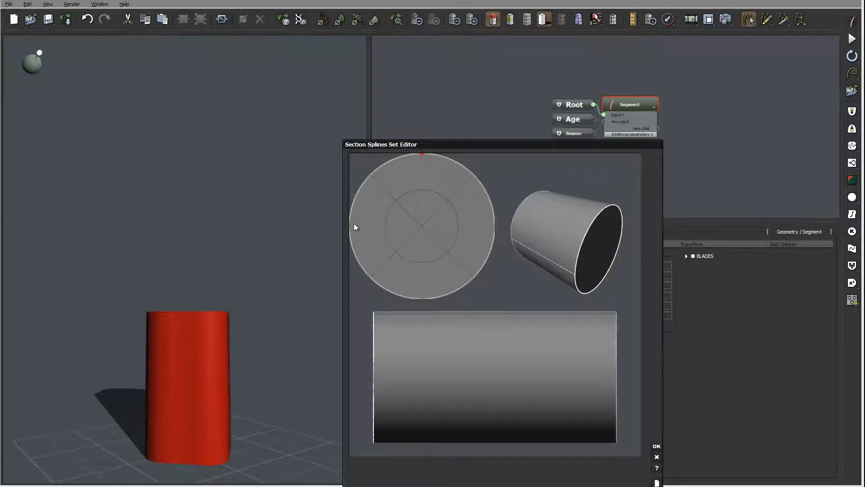
{"action": "left_click", "coordinate": [422, 299]}
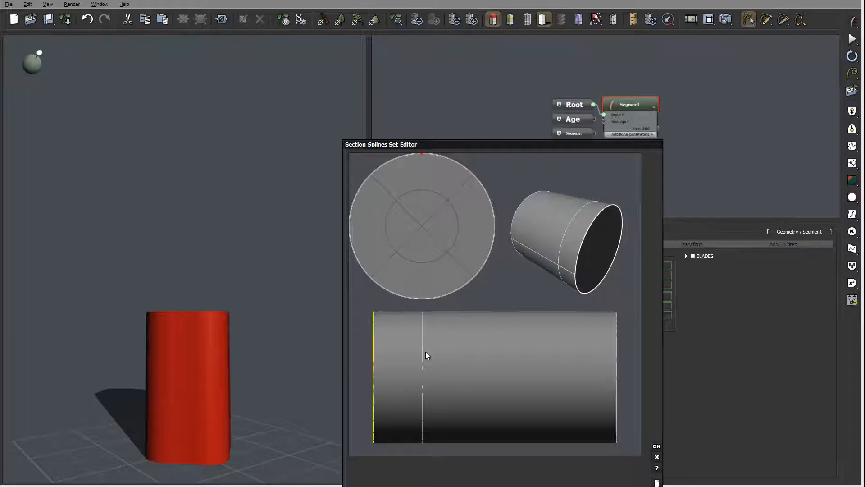
{"action": "left_click_drag", "start_coordinate": [420, 355], "coordinate": [383, 351]}
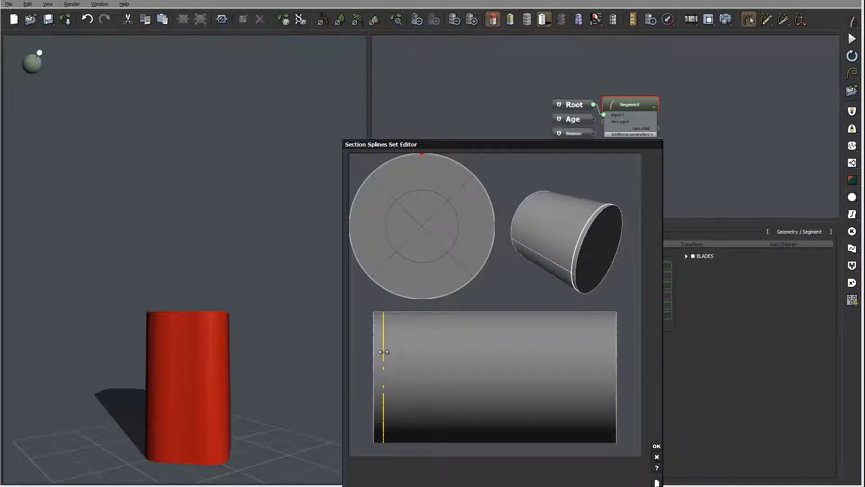
- Shrink the base end's section to a radius of about 0.24 and apply the section splines
{"action": "left_click", "coordinate": [377, 346]}
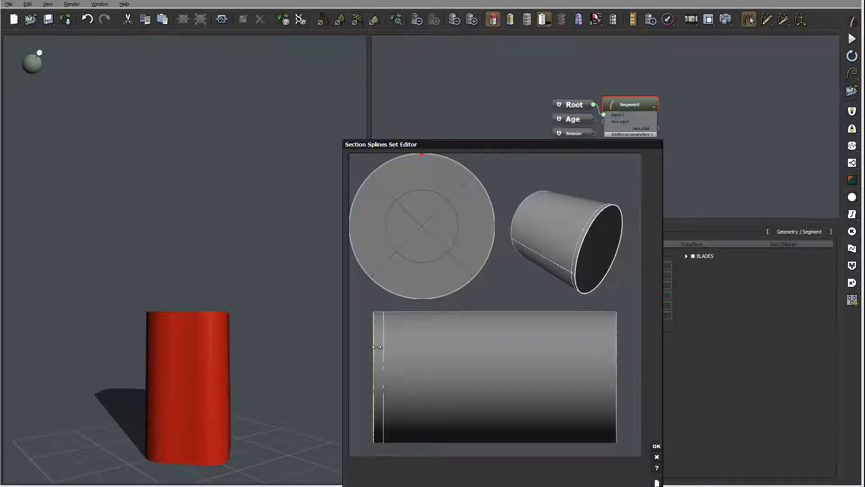
{"action": "left_click_drag", "start_coordinate": [421, 154], "coordinate": [422, 208]}
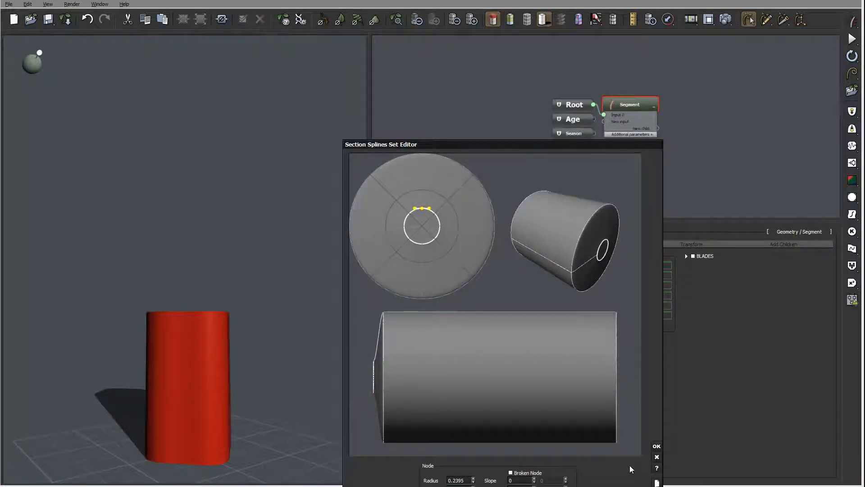
{"action": "left_click", "coordinate": [657, 446]}
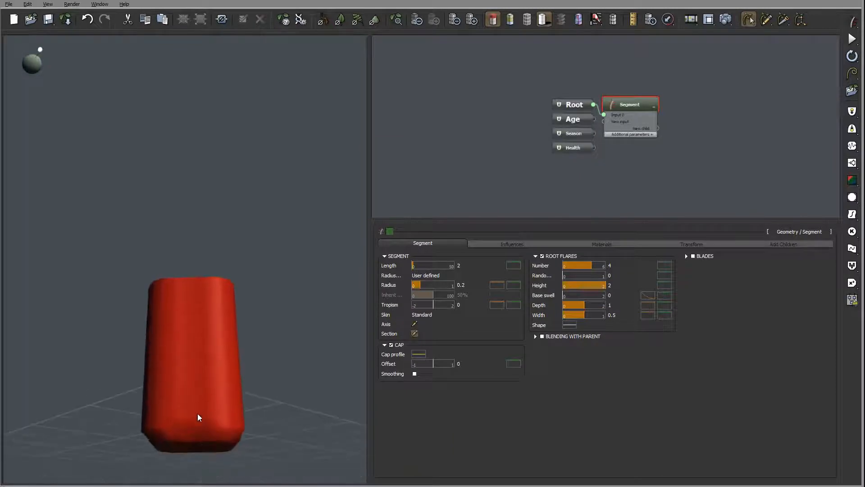
{"action": "left_click_drag", "start_coordinate": [199, 435], "coordinate": [305, 387]}
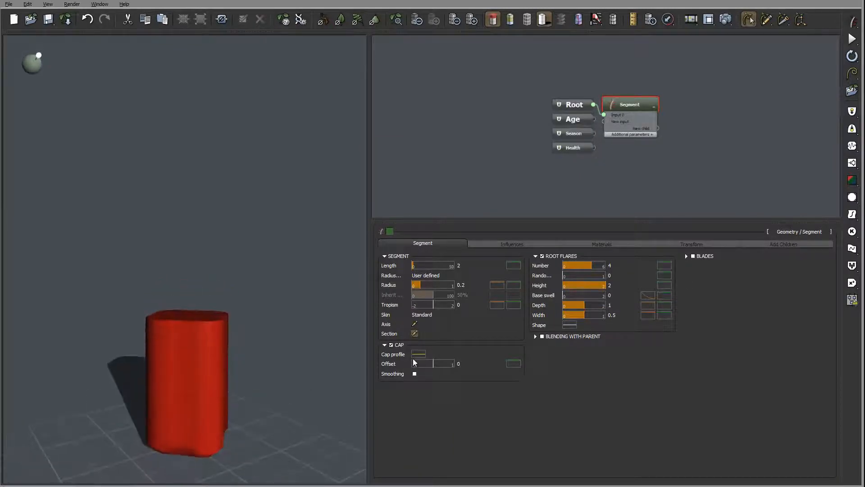
- Reduce the base end's section radius to about 0.15 and move the adjacent full-width section slightly farther from the base
{"action": "left_click", "coordinate": [415, 333]}
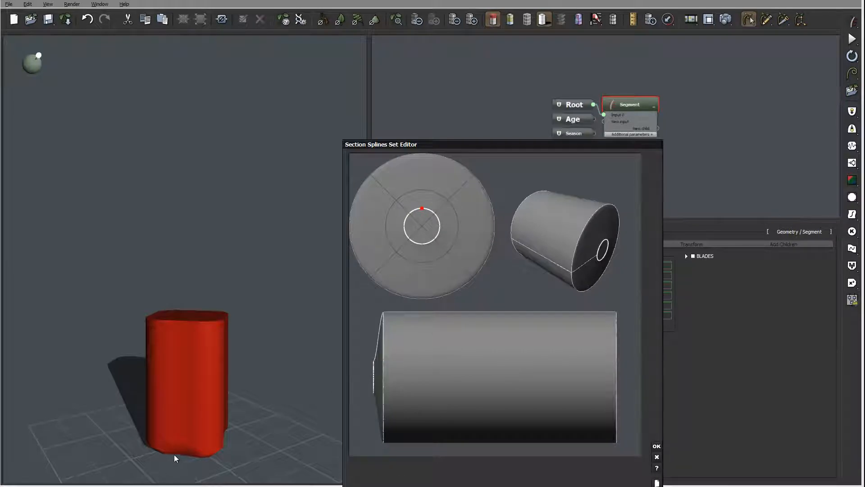
{"action": "left_click", "coordinate": [373, 370]}
{"action": "left_click_drag", "start_coordinate": [425, 211], "coordinate": [426, 218]}
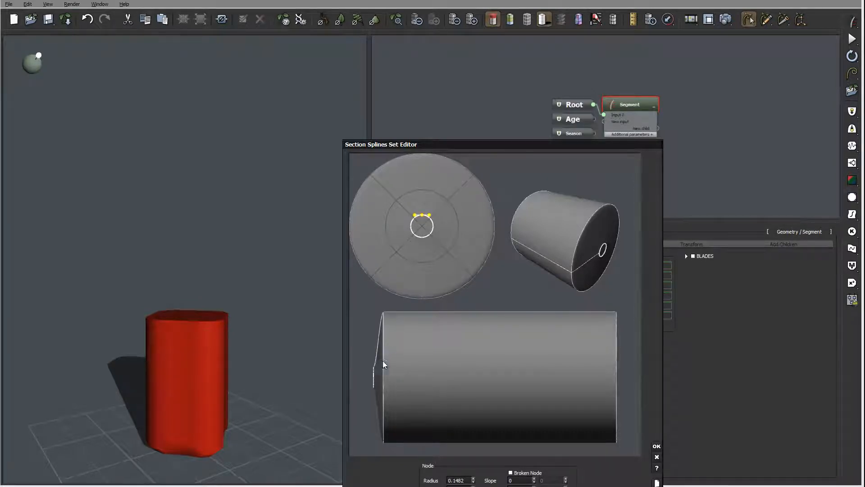
{"action": "left_click_drag", "start_coordinate": [383, 361], "coordinate": [388, 362]}
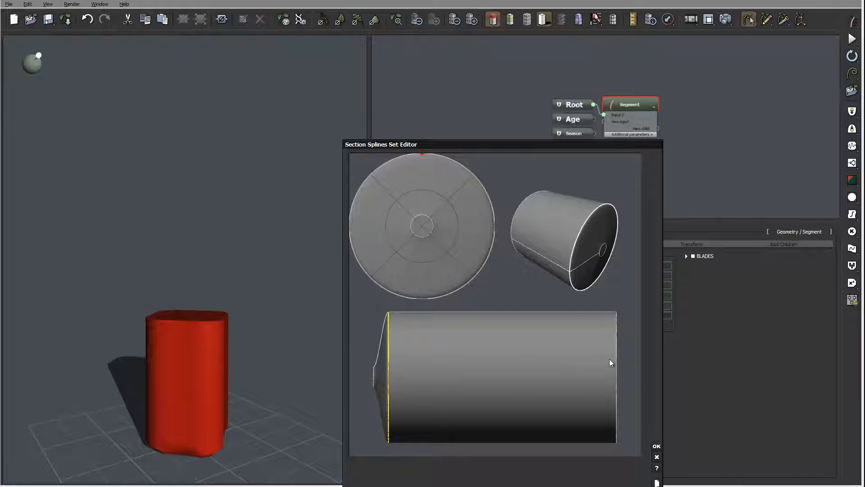
- Add three section splines near the segment's top end, spaced out with the outermost just short of the end
{"action": "left_click", "coordinate": [556, 353]}
{"action": "left_click", "coordinate": [578, 356]}
{"action": "left_click", "coordinate": [606, 359]}
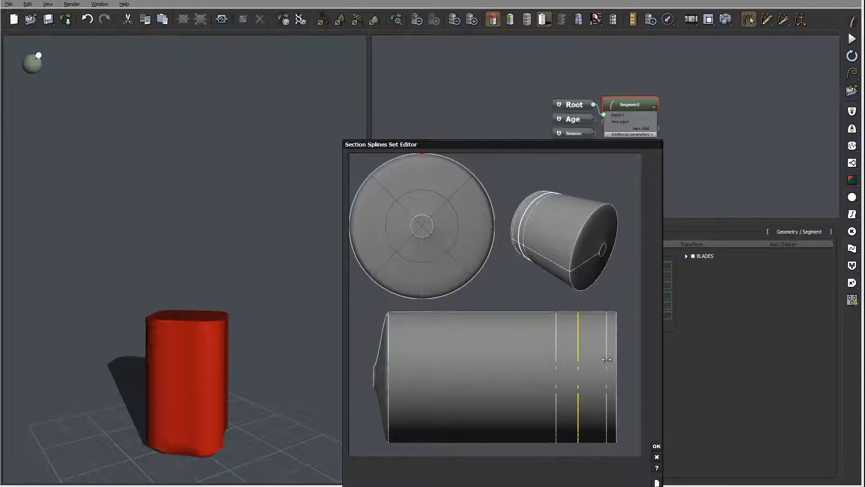
- Narrow the outermost added section to a radius of about 0.19 and widen the top end section to about 0.49
{"action": "left_click", "coordinate": [606, 360]}
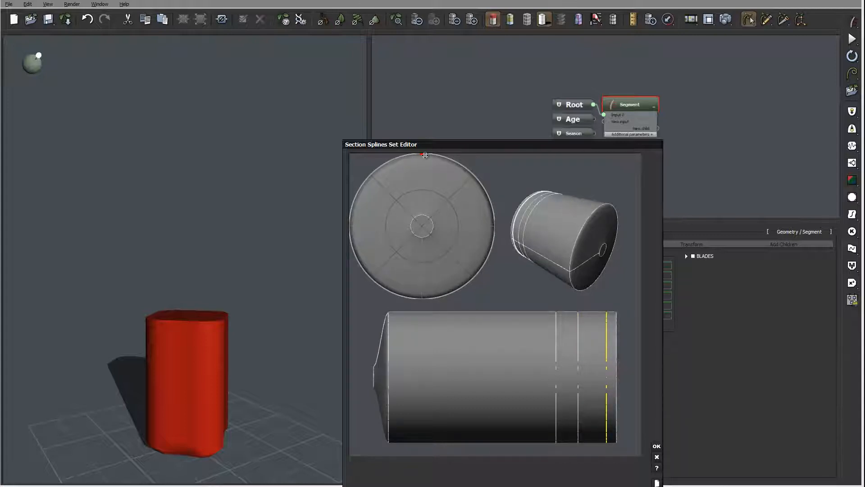
{"action": "left_click_drag", "start_coordinate": [422, 154], "coordinate": [413, 215]}
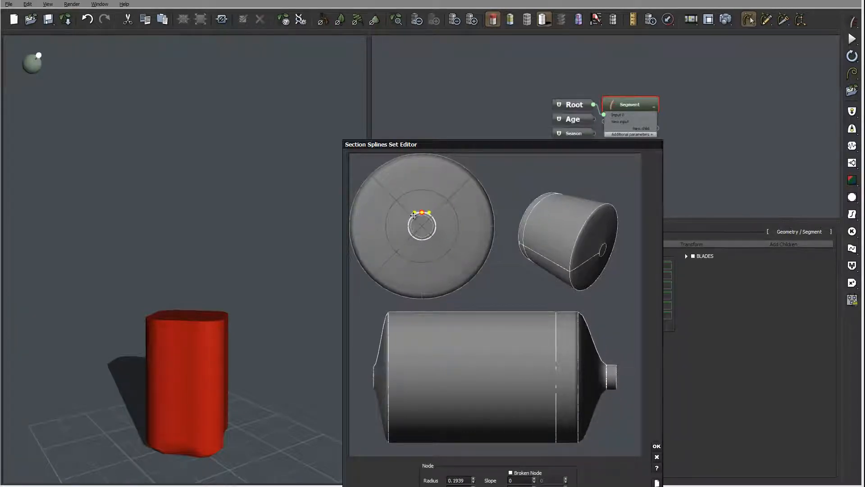
{"action": "left_click", "coordinate": [616, 381]}
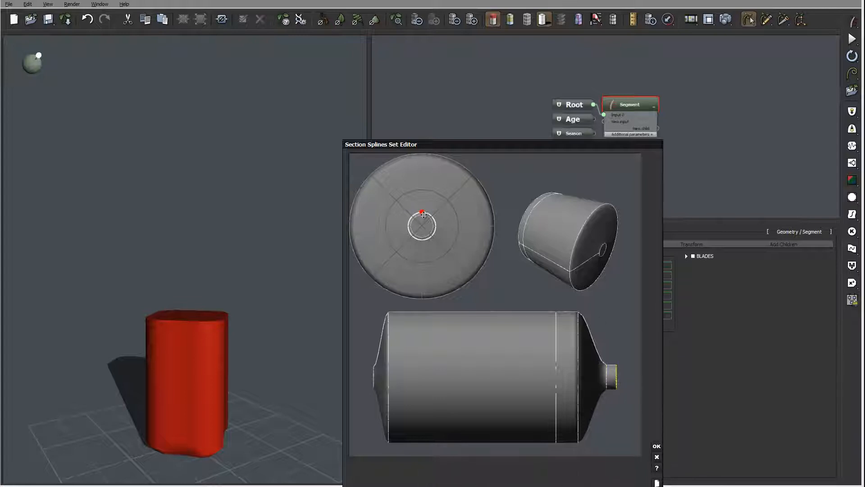
{"action": "left_click_drag", "start_coordinate": [421, 212], "coordinate": [433, 189]}
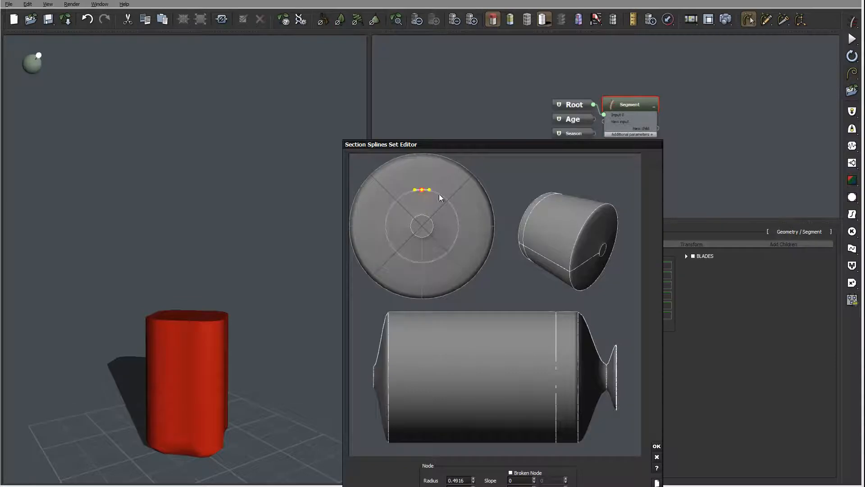
- Shift the narrow neck section slightly toward the body and add a section of radius about 0.44 just below the top end
{"action": "left_click_drag", "start_coordinate": [606, 382], "coordinate": [600, 382]}
{"action": "left_click", "coordinate": [610, 379]}
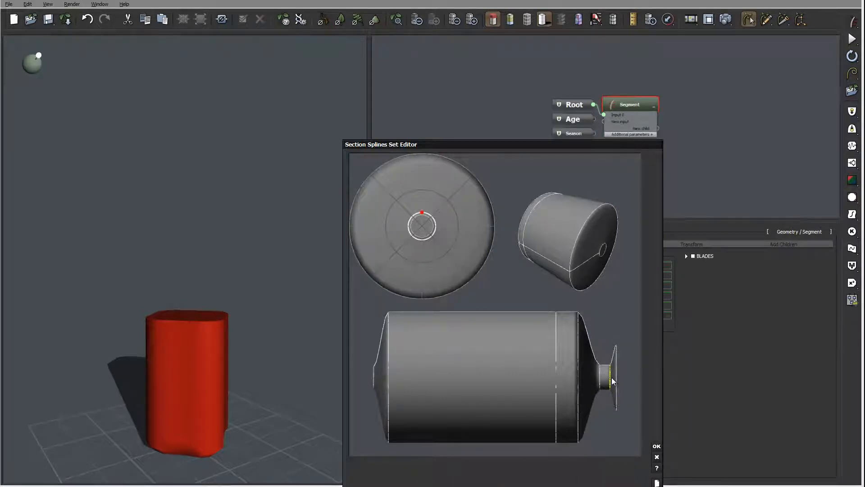
{"action": "left_click_drag", "start_coordinate": [422, 212], "coordinate": [430, 193]}
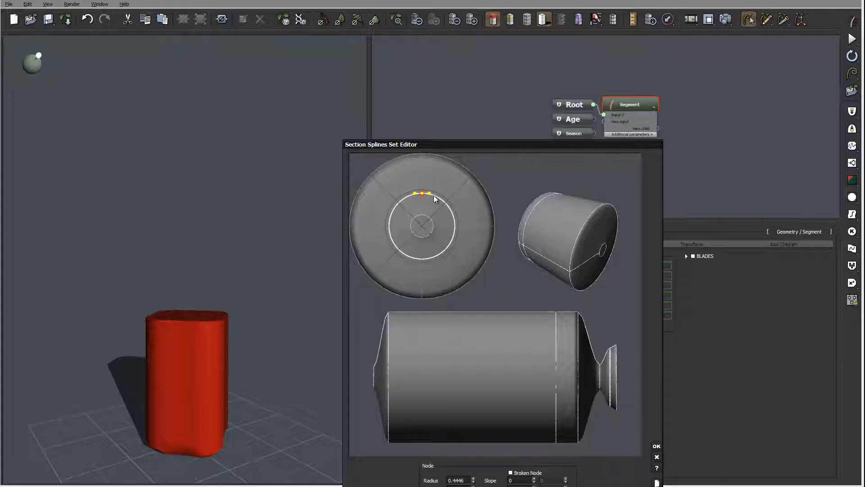
- Shrink the section below the neck to a radius of about 0.38, move the full-width shoulder section toward the base, and apply
{"action": "left_click", "coordinate": [579, 380]}
{"action": "left_click_drag", "start_coordinate": [421, 154], "coordinate": [425, 198]}
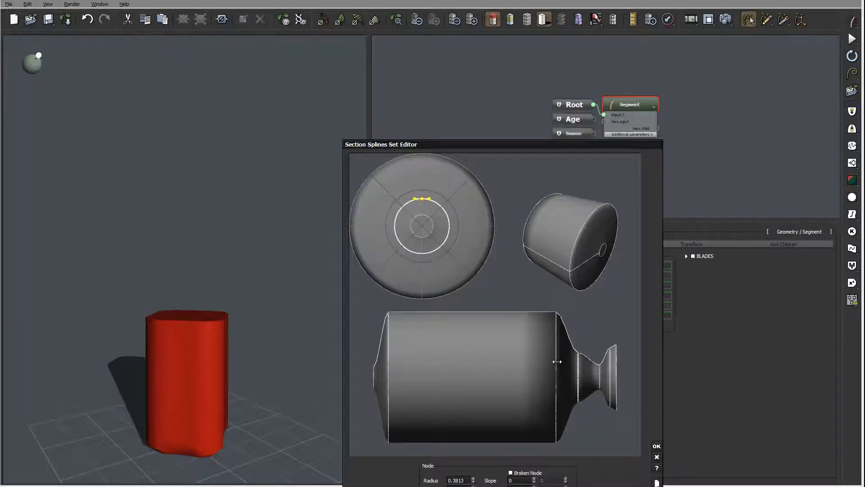
{"action": "left_click_drag", "start_coordinate": [557, 361], "coordinate": [545, 362]}
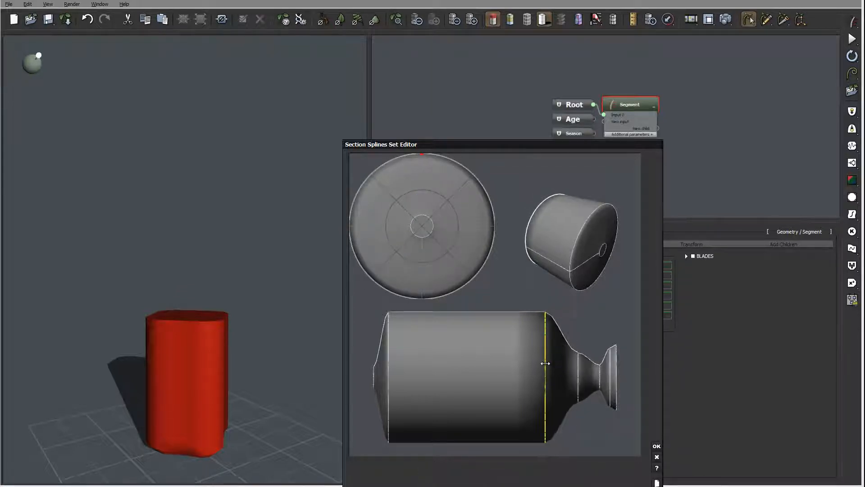
{"action": "left_click", "coordinate": [656, 446]}
{"action": "left_click_drag", "start_coordinate": [122, 281], "coordinate": [257, 366]}
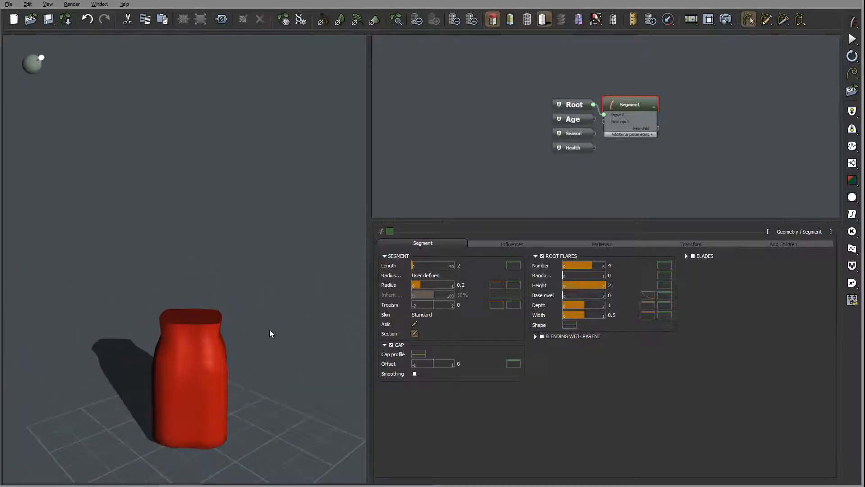
{"action": "left_click_drag", "start_coordinate": [269, 333], "coordinate": [282, 315]}
- Set the segment's length to 3
{"action": "left_click", "coordinate": [461, 268]}
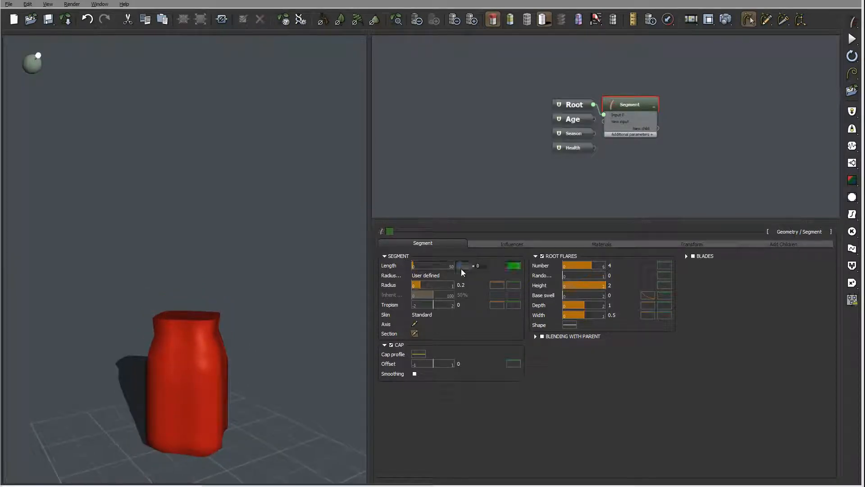
{"action": "type", "text": "3"}
{"action": "key", "text": "Return"}
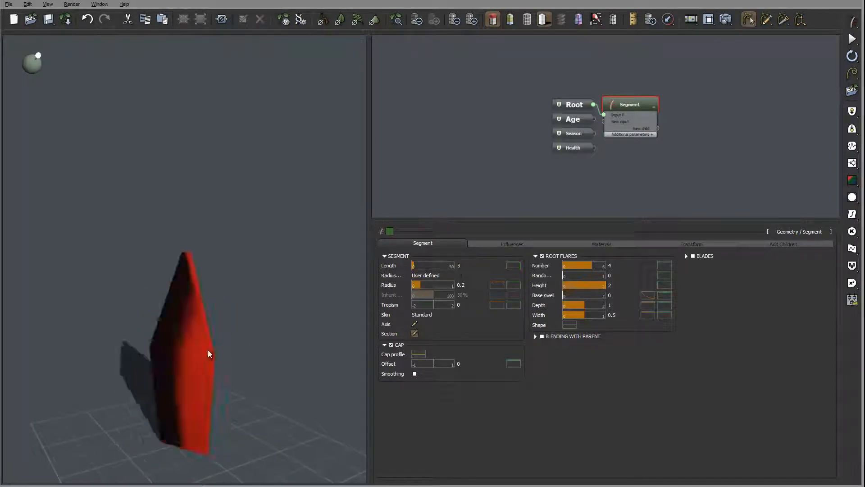
{"action": "left_click_drag", "start_coordinate": [257, 328], "coordinate": [244, 328]}
- Set the root flares' height to 3
{"action": "left_click", "coordinate": [612, 286]}
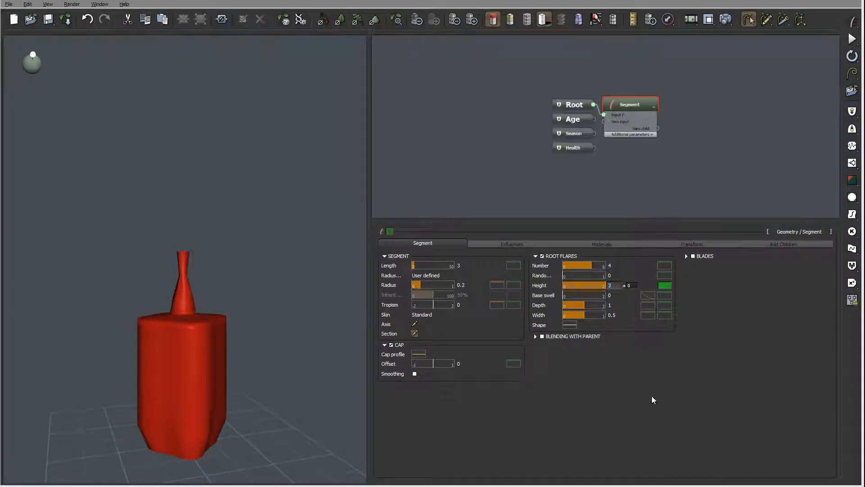
{"action": "type", "text": "3"}
{"action": "key", "text": "Return"}
{"action": "mouse_move", "coordinate": [266, 278]}
{"action": "left_mouse_down"}
{"action": "mouse_move", "coordinate": [271, 334]}
{"action": "mouse_move", "coordinate": [314, 265]}
{"action": "mouse_move", "coordinate": [259, 286]}
{"action": "mouse_move", "coordinate": [247, 300]}
{"action": "mouse_move", "coordinate": [257, 315]}
{"action": "mouse_move", "coordinate": [270, 309]}
{"action": "left_mouse_up"}
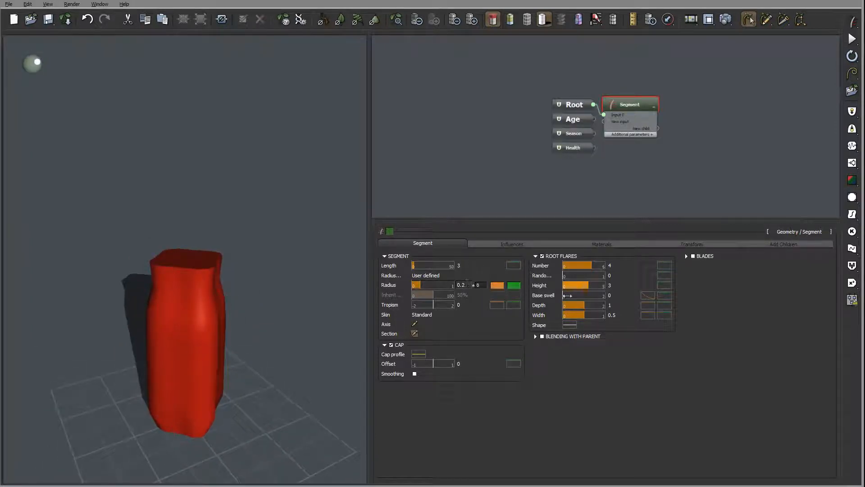
- In the section splines, move the shoulder section farther toward the base and shrink the section below the neck to a radius of about 0.16
{"action": "left_click", "coordinate": [414, 333]}
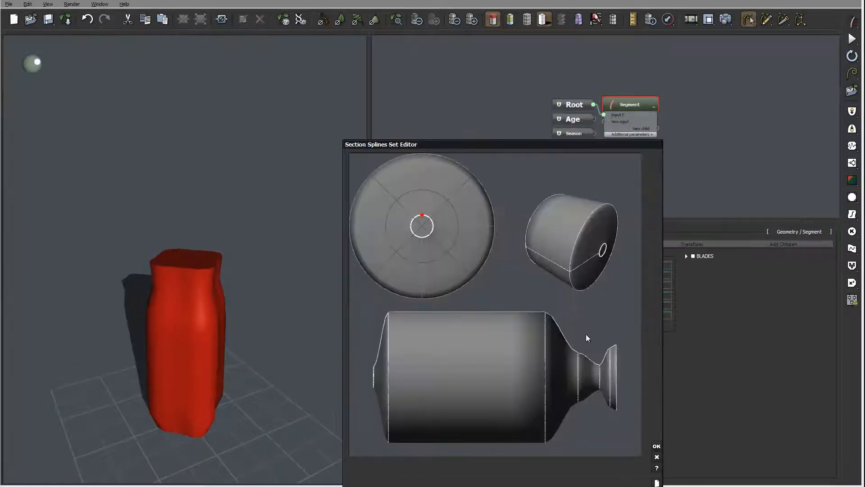
{"action": "left_click", "coordinate": [578, 366]}
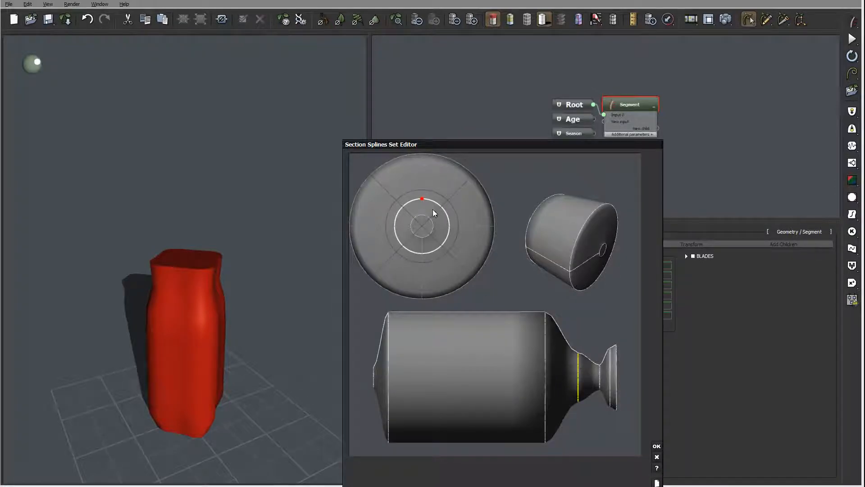
{"action": "left_click", "coordinate": [421, 198]}
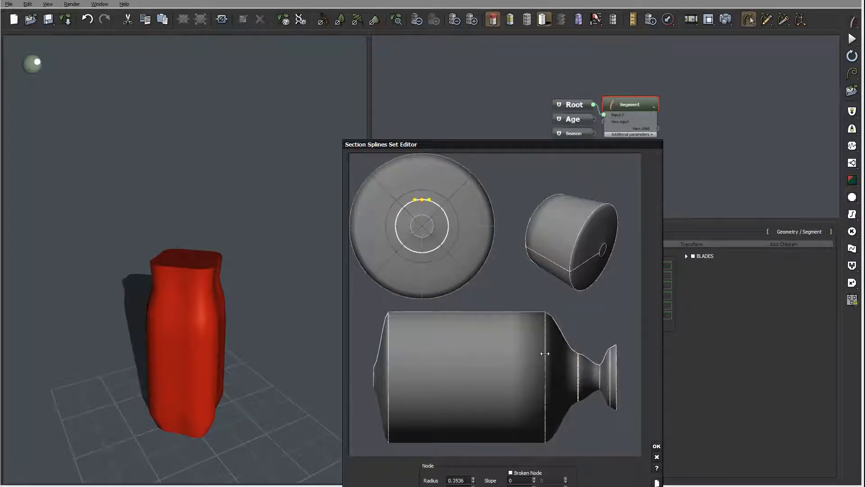
{"action": "left_click_drag", "start_coordinate": [545, 354], "coordinate": [521, 354]}
{"action": "left_click", "coordinate": [578, 365]}
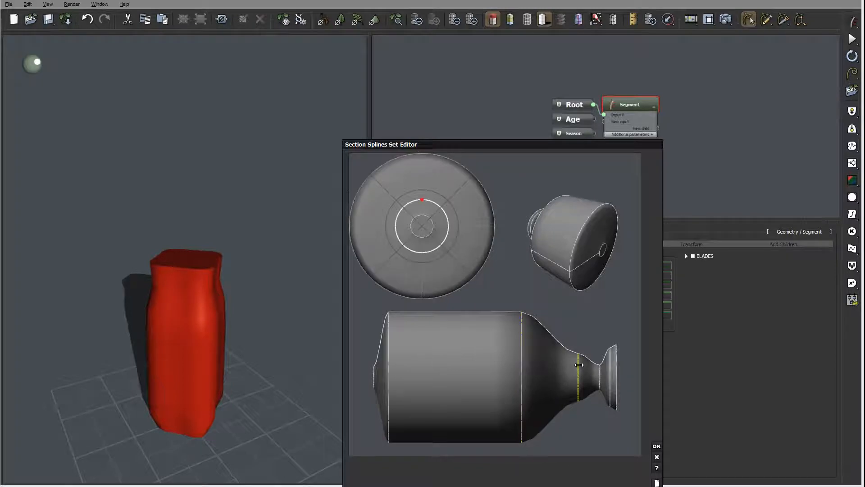
{"action": "left_click_drag", "start_coordinate": [421, 199], "coordinate": [422, 215]}
{"action": "left_click", "coordinate": [477, 263]}
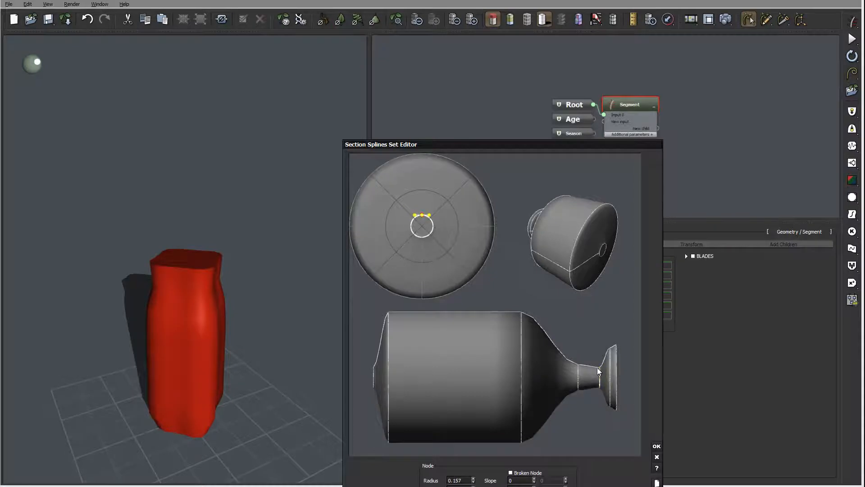
- Shrink the section just below the flared top end to a radius of about 0.36 and apply the section splines
{"action": "left_click", "coordinate": [610, 369]}
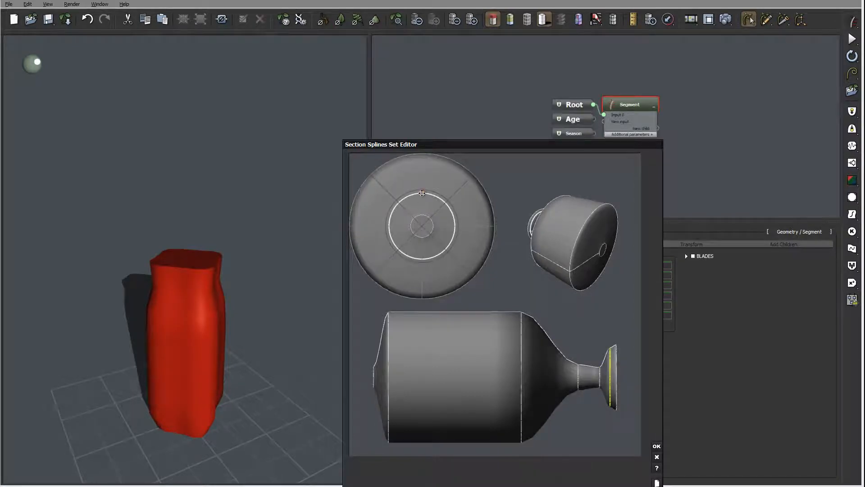
{"action": "left_click_drag", "start_coordinate": [422, 192], "coordinate": [421, 200]}
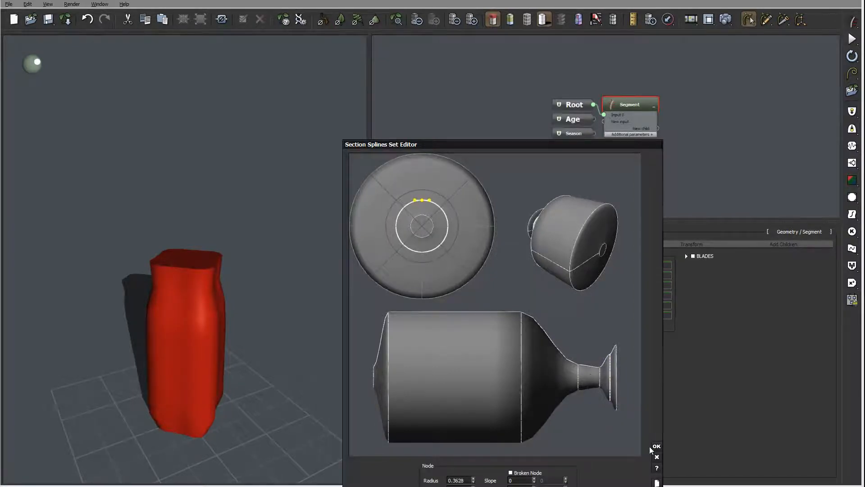
{"action": "left_click", "coordinate": [655, 446]}
{"action": "mouse_move", "coordinate": [251, 235]}
{"action": "left_mouse_down"}
{"action": "mouse_move", "coordinate": [77, 237]}
{"action": "mouse_move", "coordinate": [204, 245]}
{"action": "mouse_move", "coordinate": [280, 237]}
{"action": "mouse_move", "coordinate": [258, 220]}
{"action": "mouse_move", "coordinate": [251, 179]}
{"action": "mouse_move", "coordinate": [283, 242]}
{"action": "mouse_move", "coordinate": [260, 249]}
{"action": "left_mouse_up"}
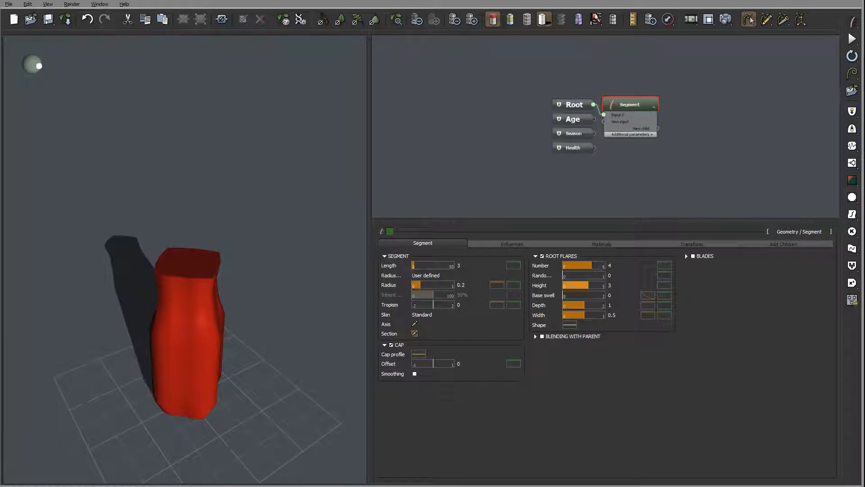
{"action": "left_click_drag", "start_coordinate": [251, 327], "coordinate": [306, 299]}
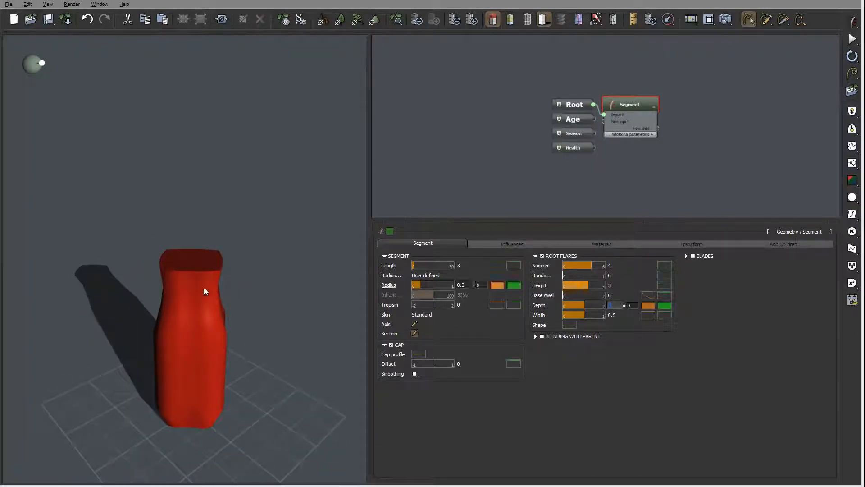
- Set the root flares' depth to 0.5
{"action": "mouse_move", "coordinate": [208, 286]}
{"action": "left_mouse_down"}
{"action": "mouse_move", "coordinate": [214, 298]}
{"action": "mouse_move", "coordinate": [221, 288]}
{"action": "left_mouse_up"}
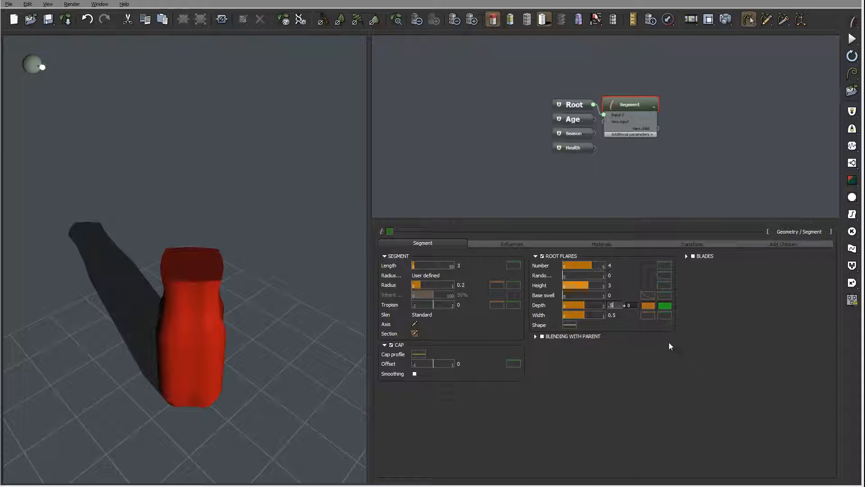
{"action": "type", "text": "0.5"}
{"action": "key", "text": "Tab"}
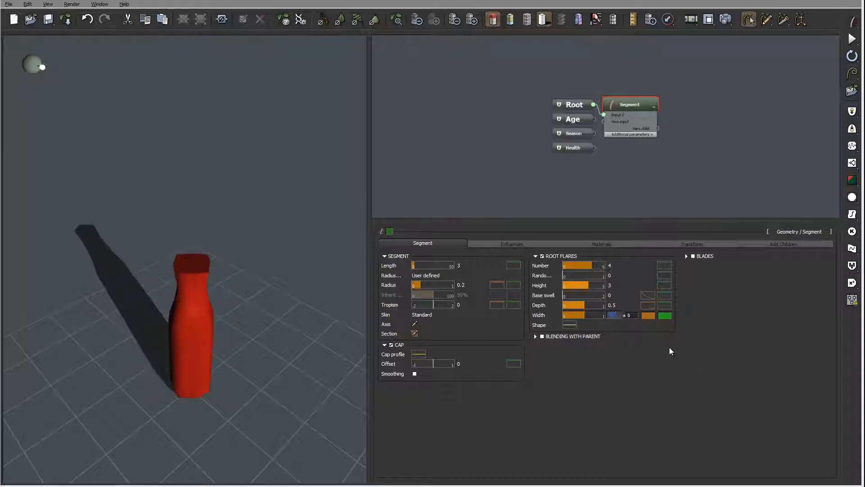
- Set the root flares' width to 0.5 and their depth to 0.2
{"action": "type", "text": "0.5"}
{"action": "left_click_drag", "start_coordinate": [165, 320], "coordinate": [165, 267]}
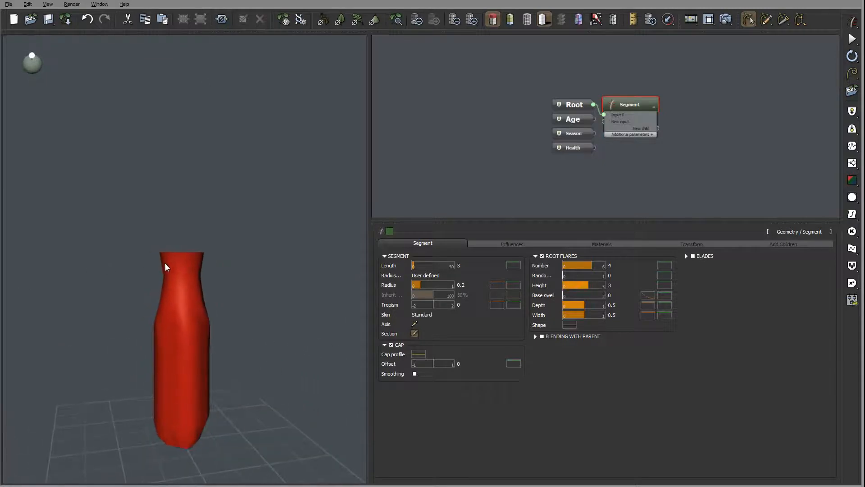
{"action": "left_click", "coordinate": [614, 305]}
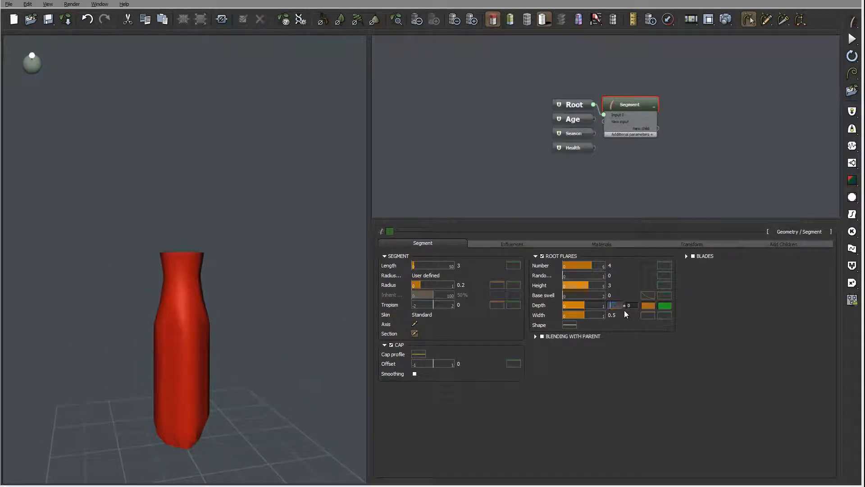
{"action": "type", "text": "0.2"}
{"action": "key", "text": "Return"}
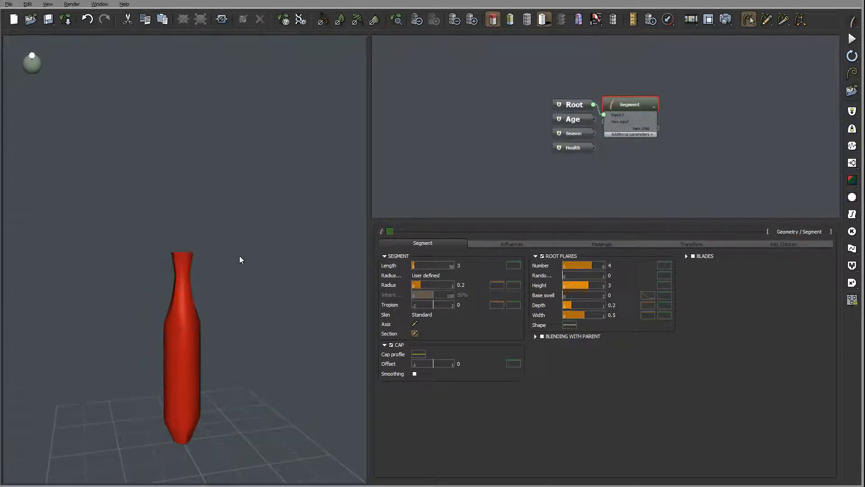
{"action": "left_click_drag", "start_coordinate": [239, 256], "coordinate": [234, 333]}
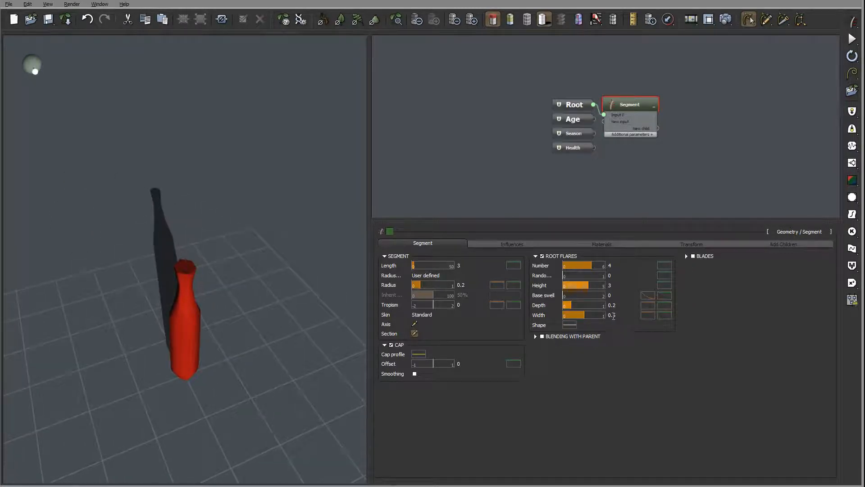
- Set the root flares' width to 0.1 and inspect the bottle from several angles
{"action": "left_click", "coordinate": [614, 315]}
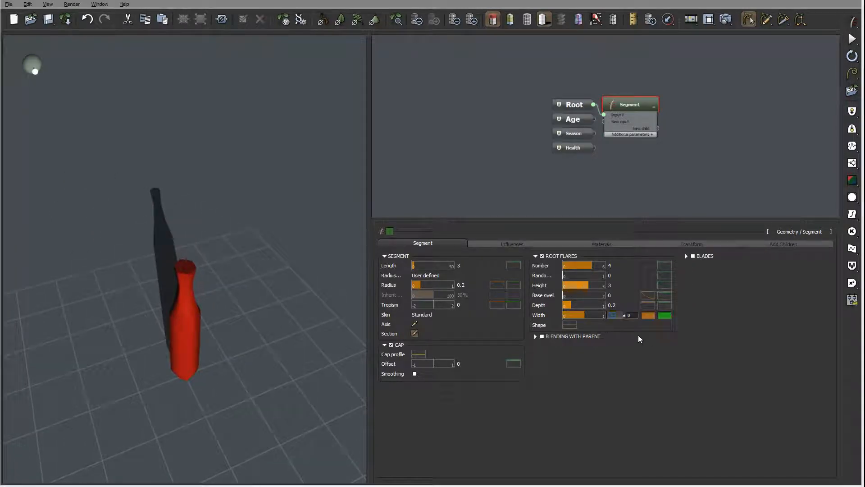
{"action": "type", "text": ".1"}
{"action": "key", "text": "Return"}
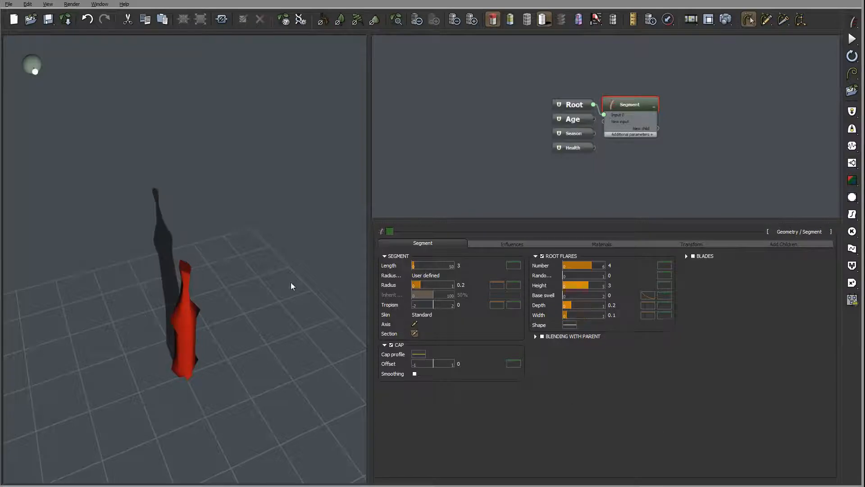
{"action": "left_click_drag", "start_coordinate": [166, 253], "coordinate": [158, 225]}
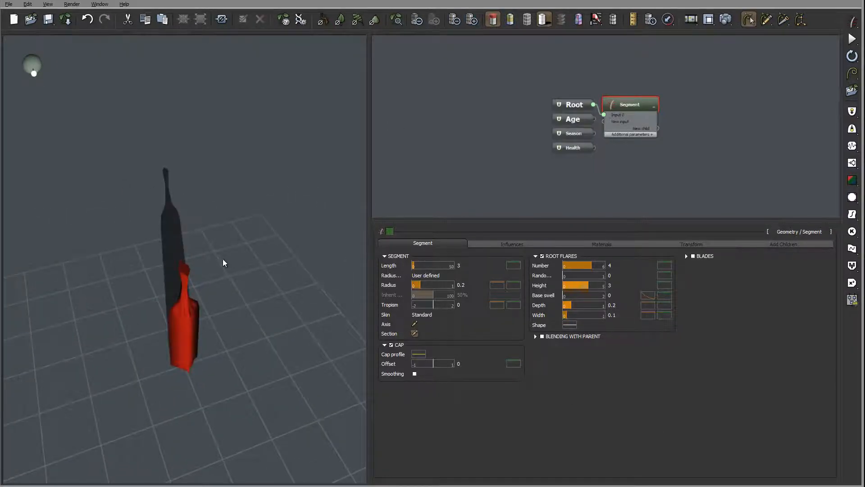
{"action": "left_click_drag", "start_coordinate": [222, 262], "coordinate": [257, 272]}
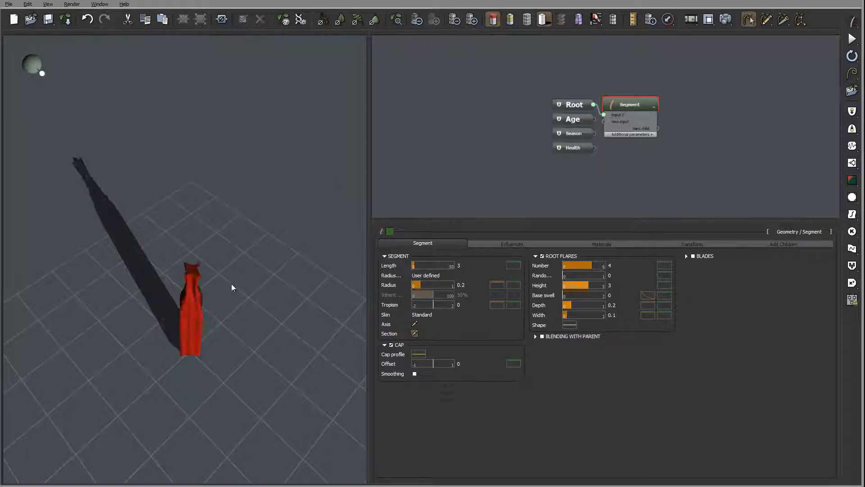
{"action": "mouse_move", "coordinate": [248, 304]}
{"action": "left_mouse_down"}
{"action": "mouse_move", "coordinate": [212, 261]}
{"action": "mouse_move", "coordinate": [197, 284]}
{"action": "mouse_move", "coordinate": [217, 332]}
{"action": "mouse_move", "coordinate": [174, 280]}
{"action": "mouse_move", "coordinate": [243, 289]}
{"action": "left_mouse_up"}
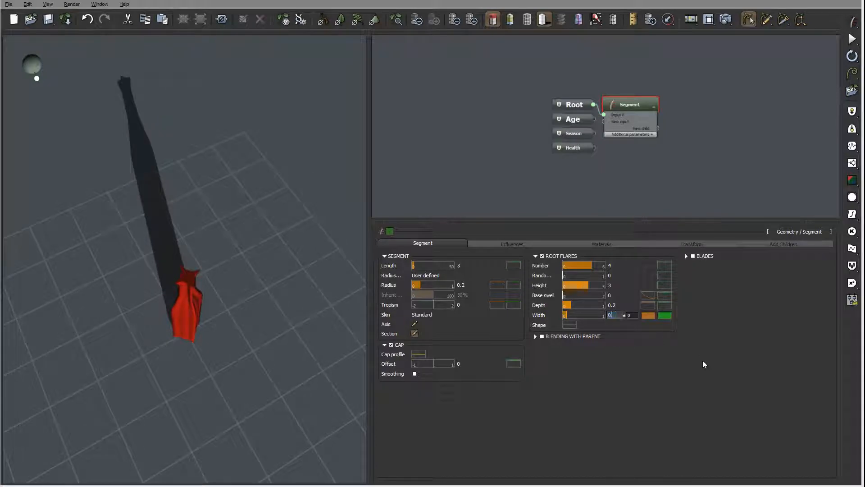
- Set the root flares' width to 0.05 and inspect the bottle from the side and above
{"action": "type", "text": "5"}
{"action": "key", "text": "Return"}
{"action": "scroll", "coordinate": [247, 305], "scroll_direction": "up", "scroll_amount": 3}
{"action": "left_click_drag", "start_coordinate": [247, 301], "coordinate": [248, 223]}
{"action": "left_click_drag", "start_coordinate": [193, 288], "coordinate": [179, 426]}
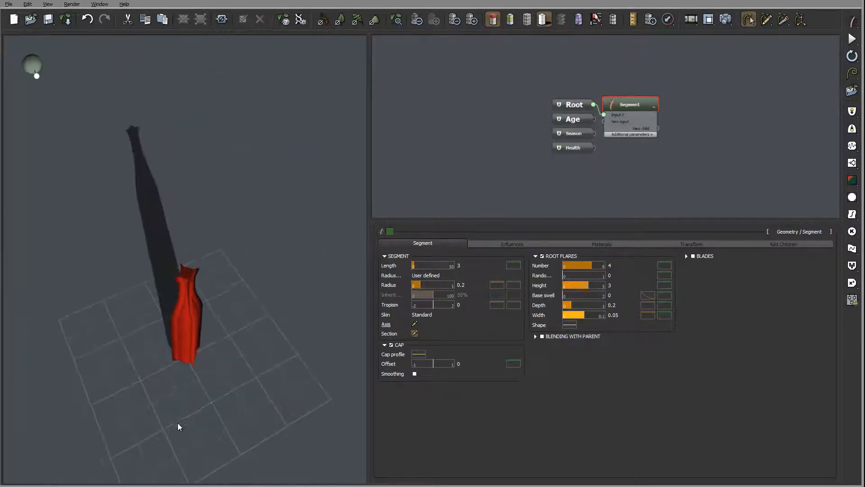
{"action": "left_click_drag", "start_coordinate": [240, 277], "coordinate": [208, 301]}
- Set the root flares' width to 0.2 and check the shape from the side and above
{"action": "left_click", "coordinate": [612, 315]}
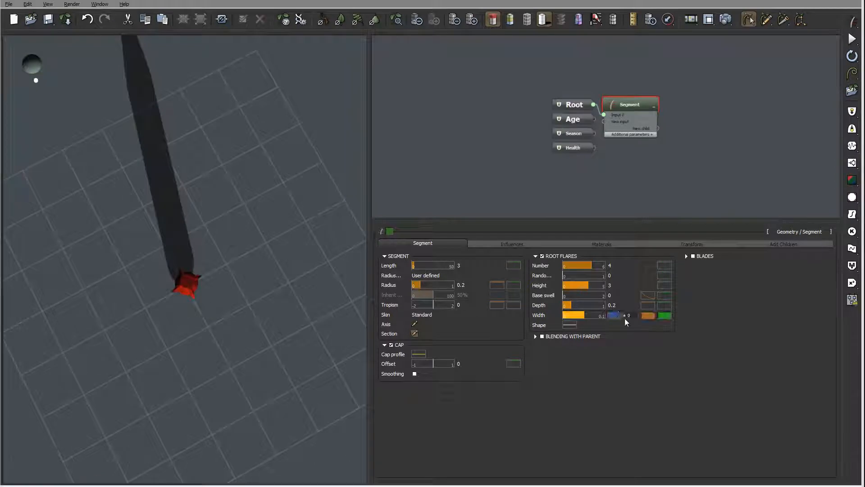
{"action": "type", "text": "0.2"}
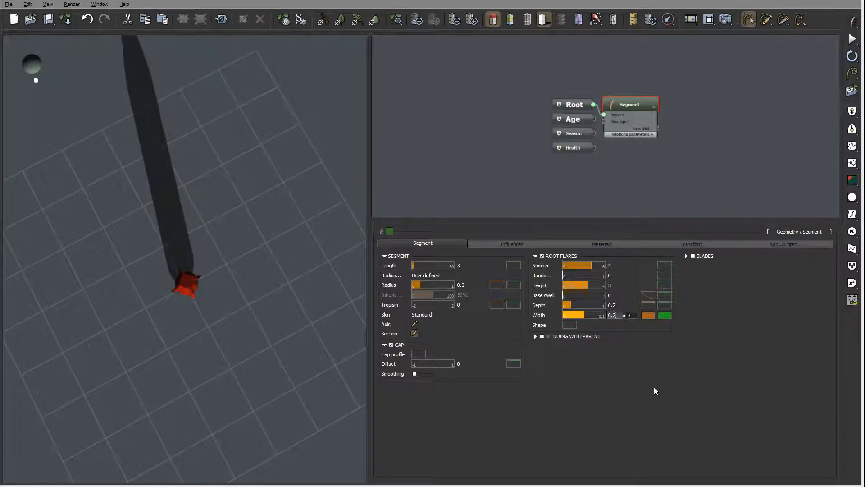
{"action": "key", "text": "Return"}
{"action": "left_click_drag", "start_coordinate": [193, 282], "coordinate": [212, 195]}
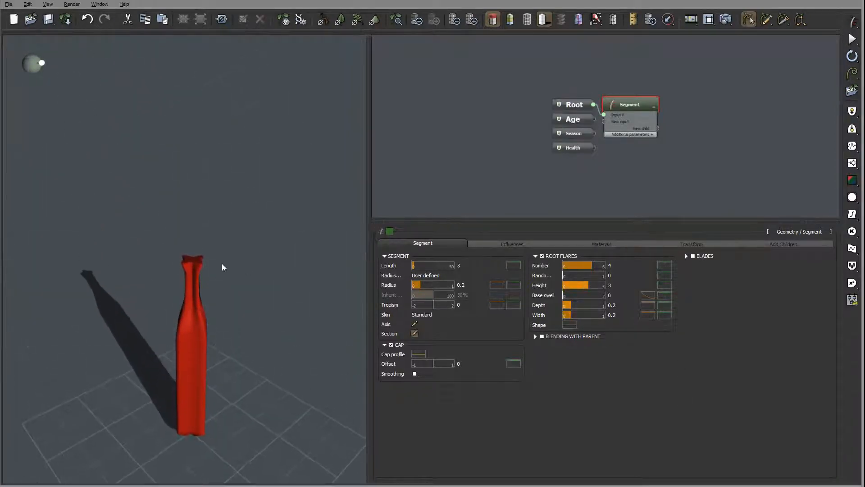
{"action": "left_click_drag", "start_coordinate": [222, 266], "coordinate": [222, 304]}
{"action": "left_click_drag", "start_coordinate": [206, 268], "coordinate": [222, 374]}
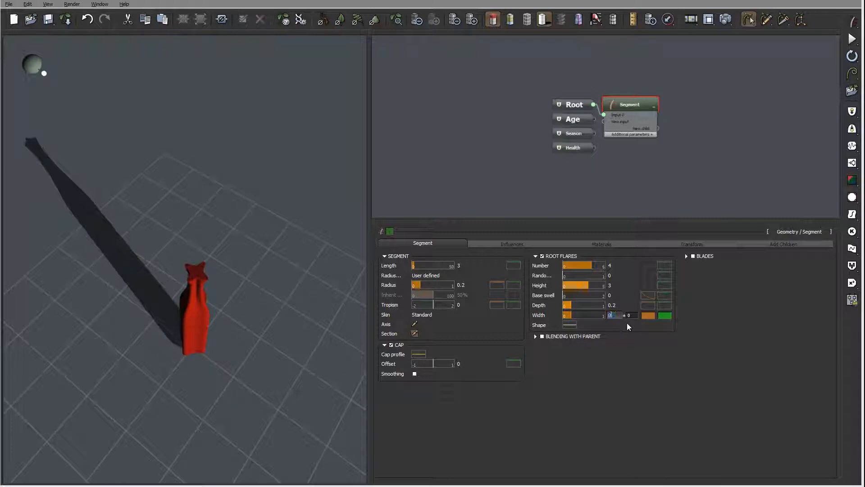
- Try root flare widths of 0.3 and 0.4, inspecting the bottle's shape with each value
{"action": "key", "text": "Return"}
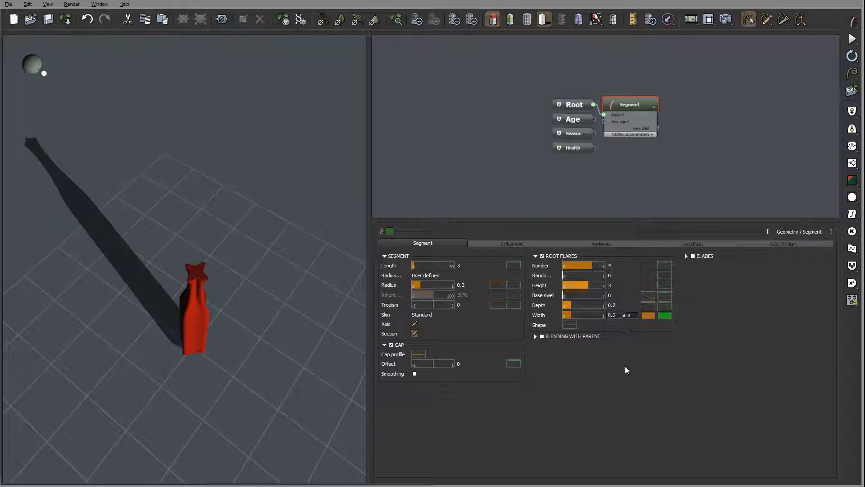
{"action": "mouse_move", "coordinate": [196, 328]}
{"action": "left_mouse_down"}
{"action": "mouse_move", "coordinate": [184, 309]}
{"action": "mouse_move", "coordinate": [192, 336]}
{"action": "left_mouse_up"}
{"action": "left_click_drag", "start_coordinate": [193, 373], "coordinate": [178, 329]}
{"action": "left_click_drag", "start_coordinate": [201, 387], "coordinate": [218, 351]}
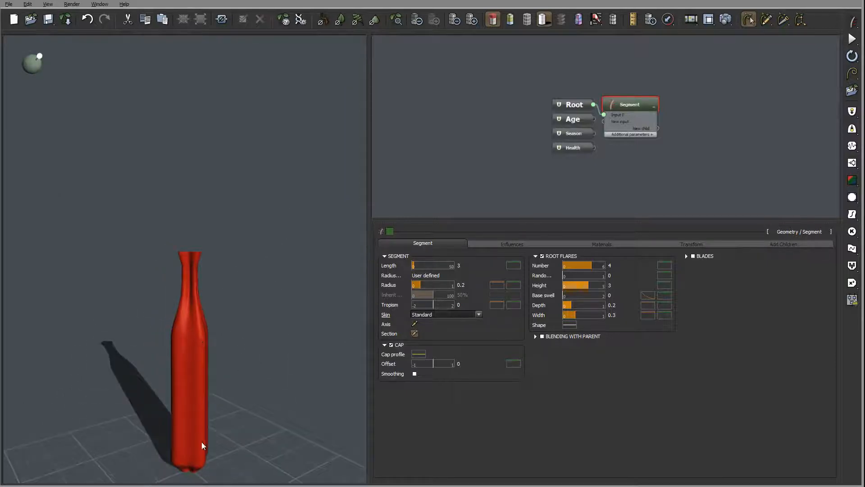
{"action": "left_click_drag", "start_coordinate": [203, 448], "coordinate": [315, 363]}
{"action": "mouse_move", "coordinate": [615, 318]}
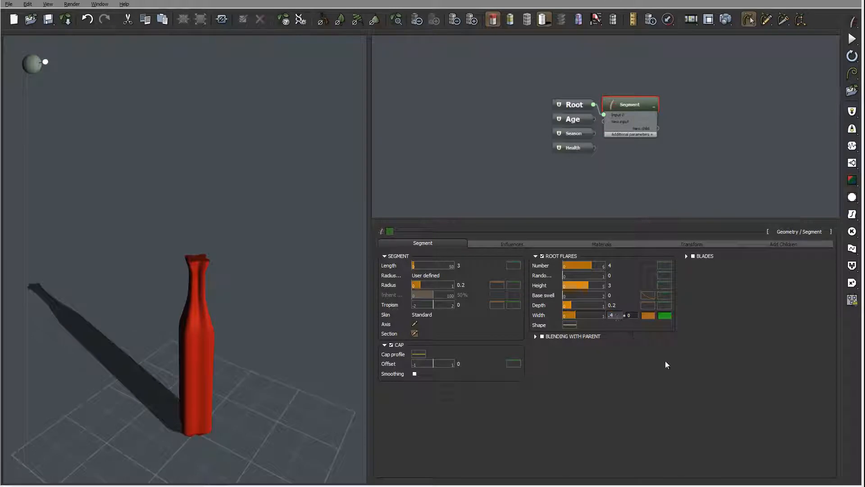
{"action": "left_click_drag", "start_coordinate": [251, 247], "coordinate": [123, 295]}
- Set the root flares' width to 0.5
{"action": "mouse_move", "coordinate": [620, 318]}
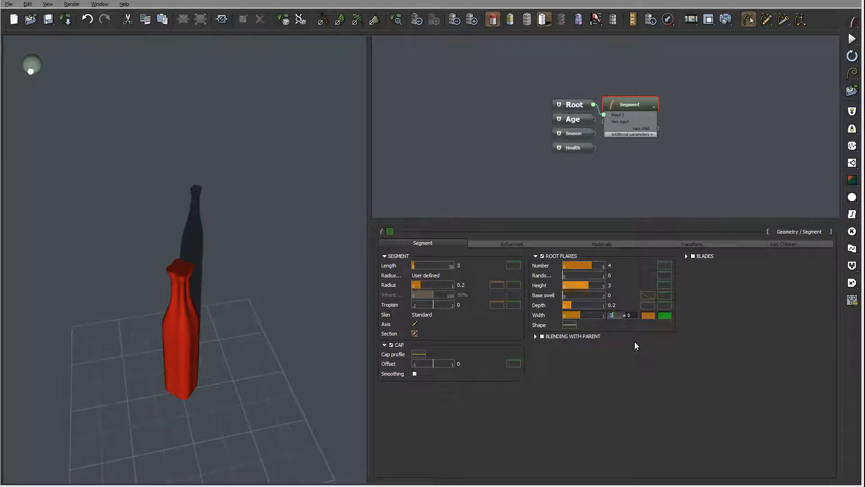
{"action": "key", "text": "Return"}
{"action": "left_click_drag", "start_coordinate": [230, 253], "coordinate": [279, 217]}
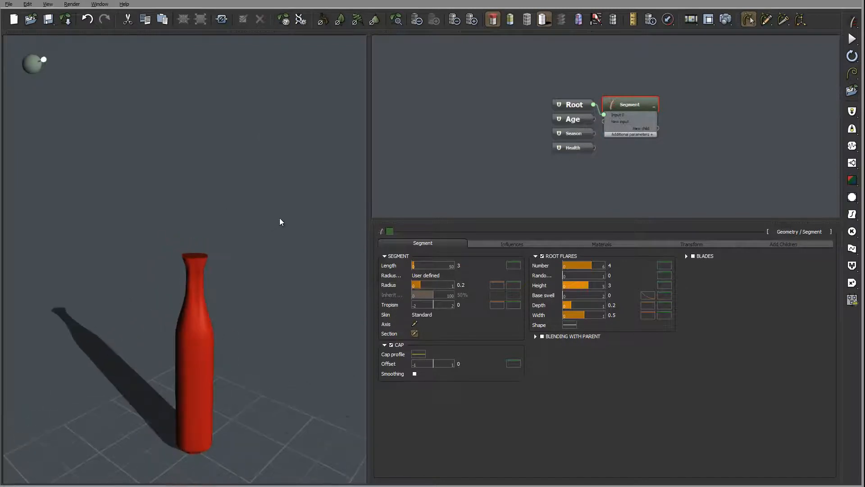
- In the section splines, move the lower body section slightly farther from the base and apply the change
{"action": "left_click", "coordinate": [414, 334]}
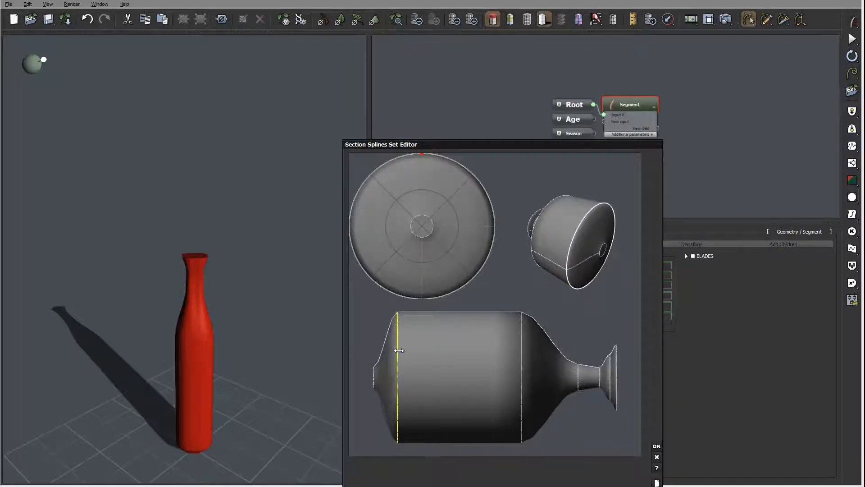
{"action": "left_click", "coordinate": [656, 446]}
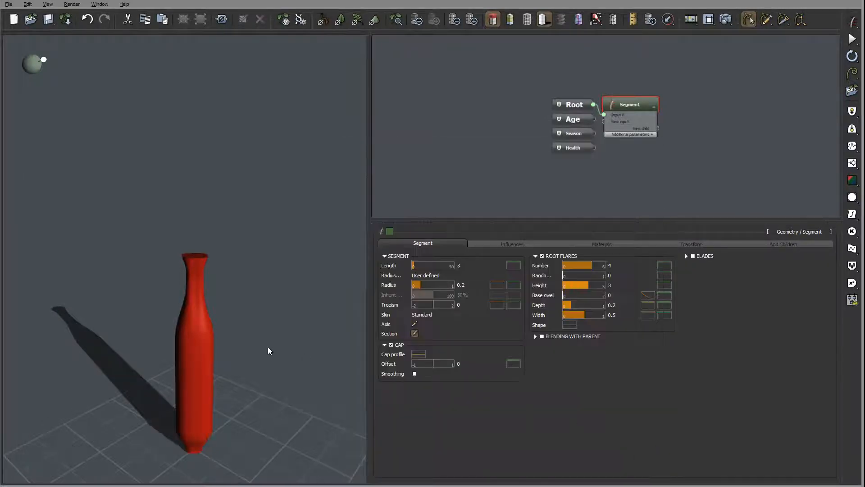
{"action": "left_click_drag", "start_coordinate": [248, 397], "coordinate": [222, 392]}
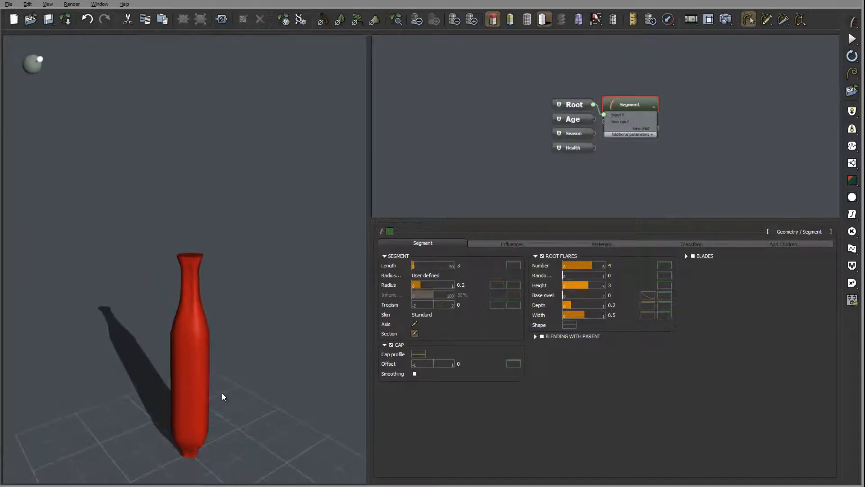
- Add a section to the lower body in the section splines, shrink the section beneath it to a radius of about 0.85, and apply
{"action": "left_click", "coordinate": [414, 332]}
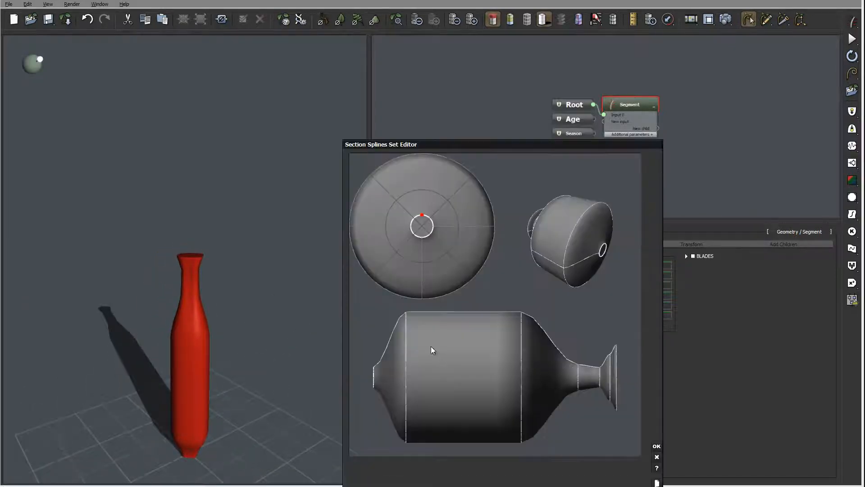
{"action": "left_click", "coordinate": [438, 336]}
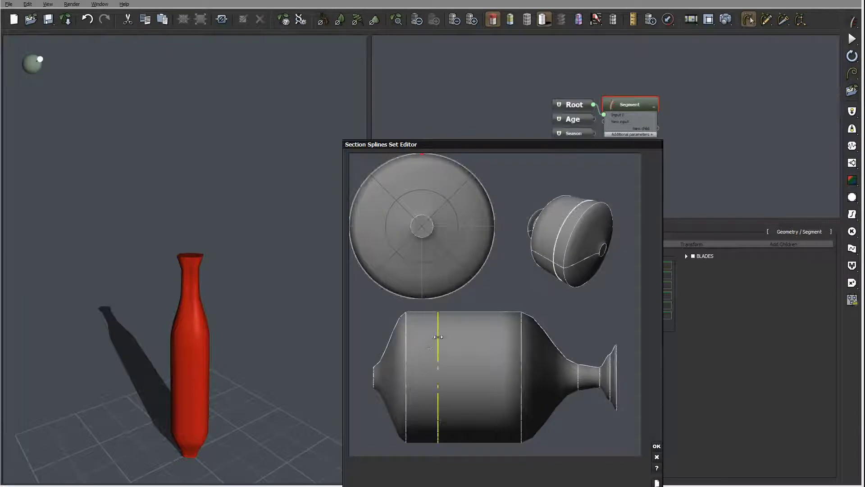
{"action": "left_click", "coordinate": [406, 353]}
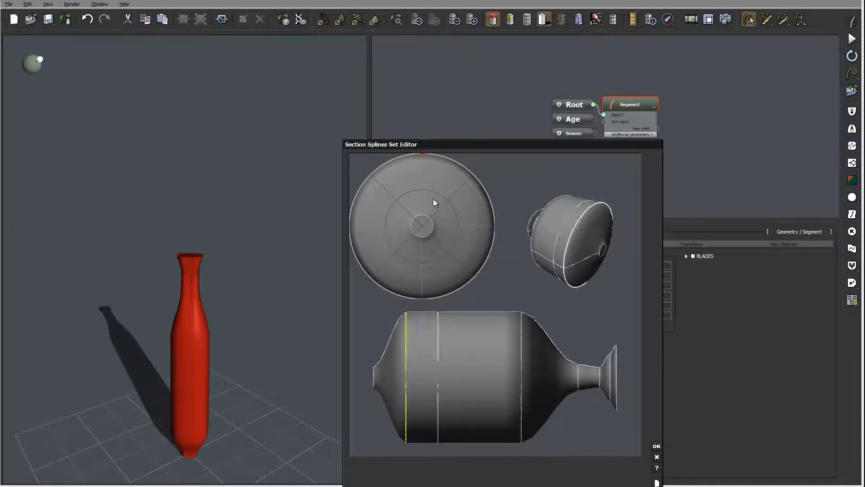
{"action": "left_click_drag", "start_coordinate": [421, 155], "coordinate": [422, 165]}
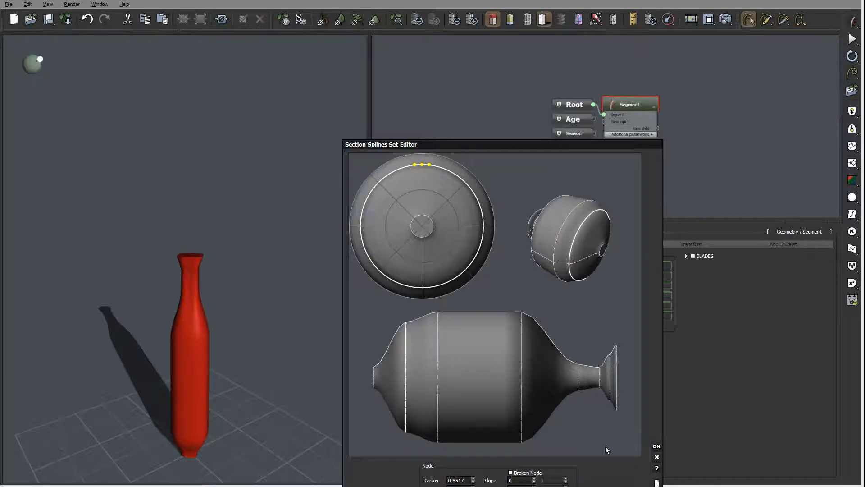
{"action": "left_click", "coordinate": [657, 445]}
{"action": "left_click_drag", "start_coordinate": [285, 308], "coordinate": [185, 297]}
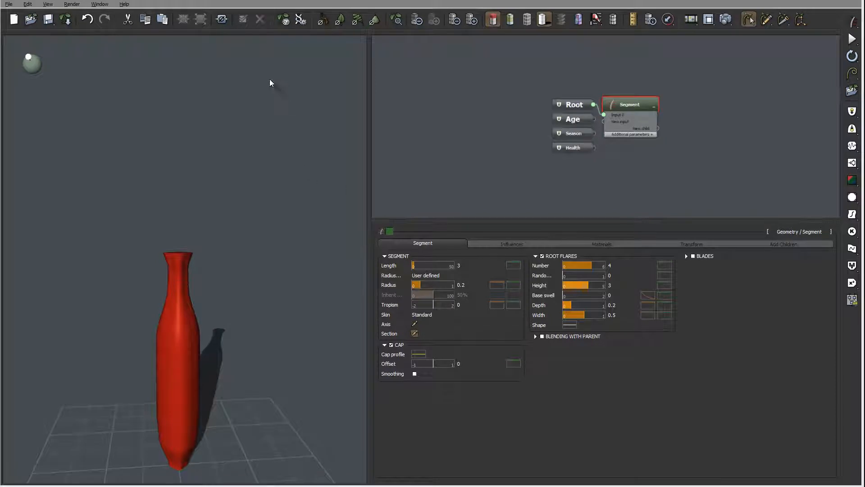
{"action": "left_click_drag", "start_coordinate": [264, 316], "coordinate": [214, 369]}
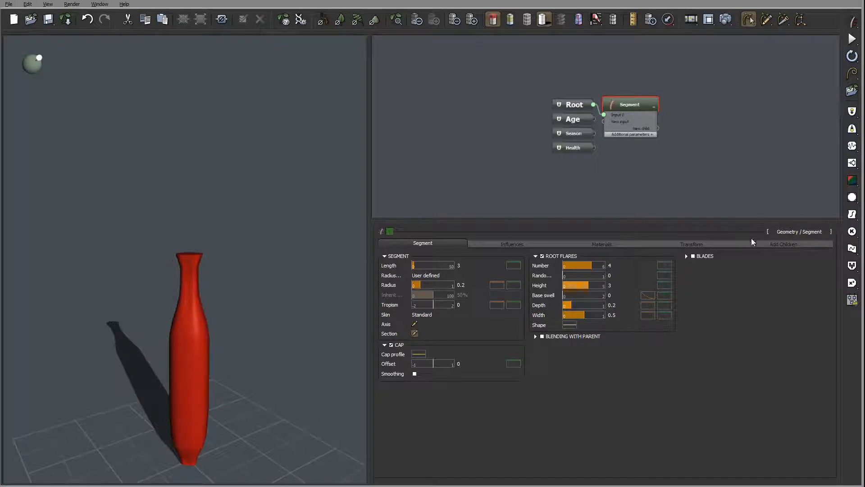
{"action": "mouse_move", "coordinate": [293, 293]}
{"action": "right_mouse_down"}
{"action": "mouse_move", "coordinate": [309, 305]}
{"action": "mouse_move", "coordinate": [306, 299]}
{"action": "right_mouse_up"}
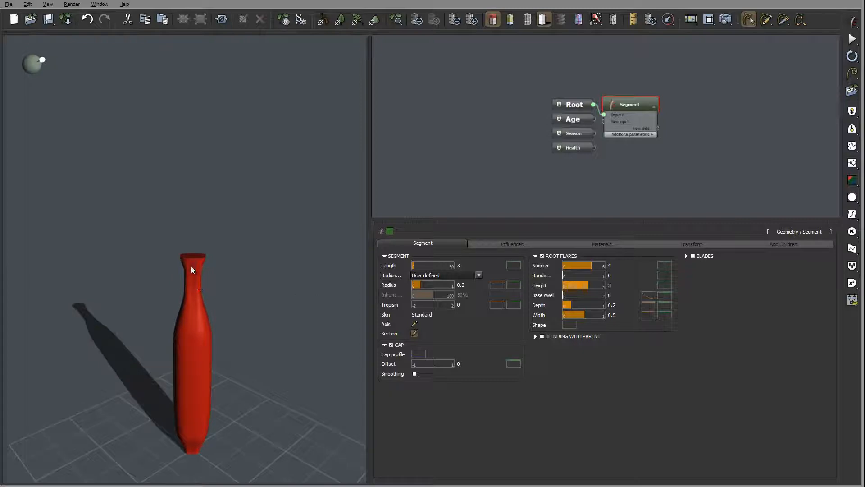
- Enable Local Bias 1 in the segment's influences and set its type to Curl
{"action": "left_click", "coordinate": [698, 244]}
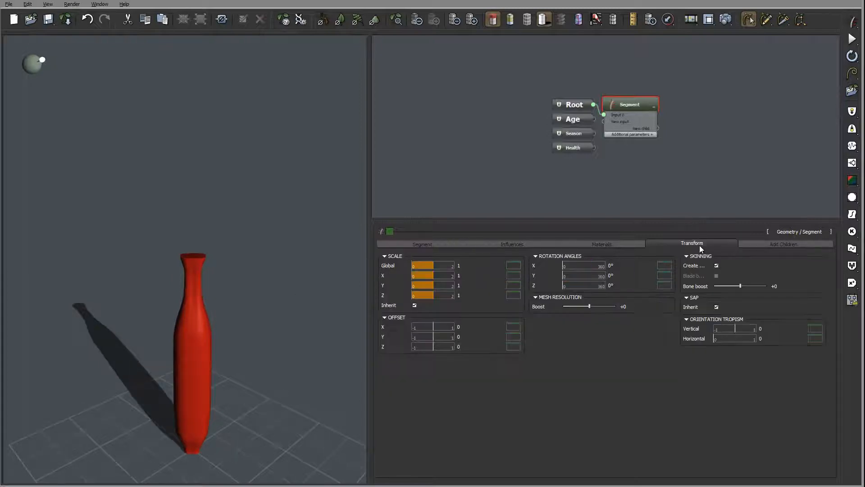
{"action": "left_click", "coordinate": [512, 244]}
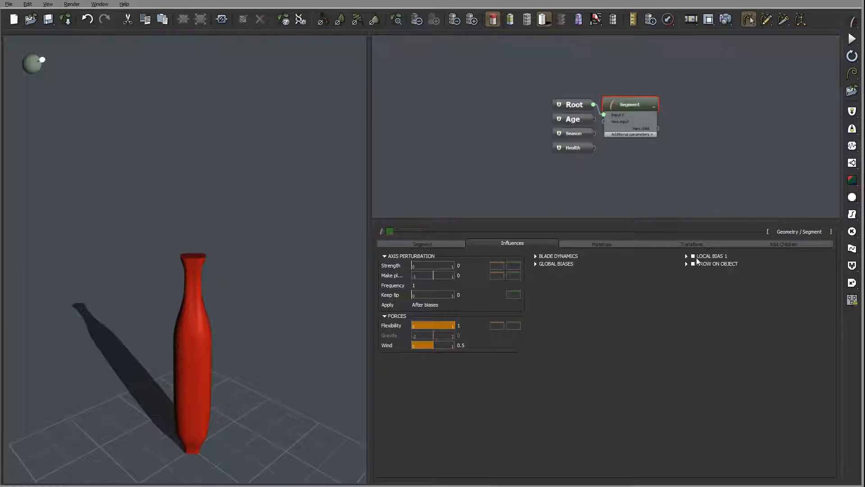
{"action": "left_click", "coordinate": [693, 256]}
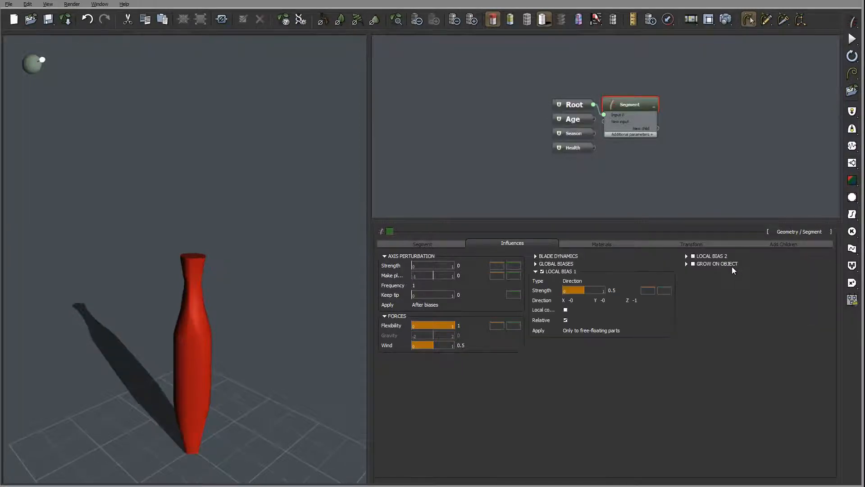
{"action": "left_click", "coordinate": [592, 280]}
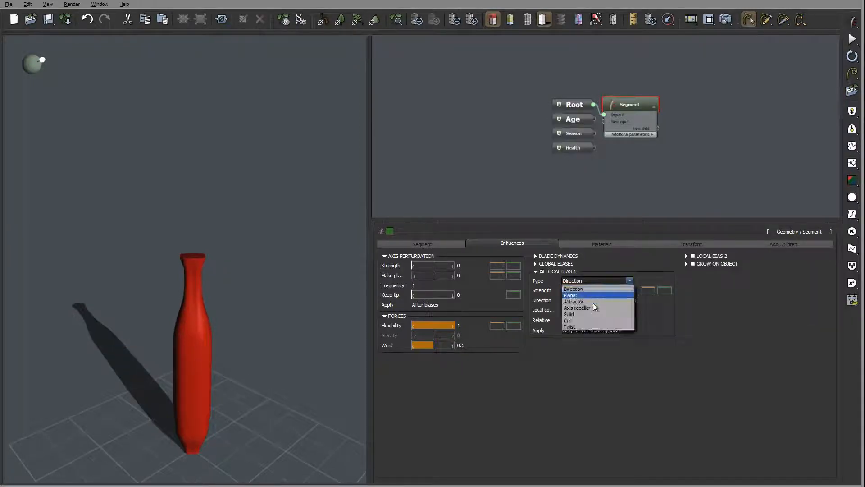
{"action": "left_click", "coordinate": [576, 320]}
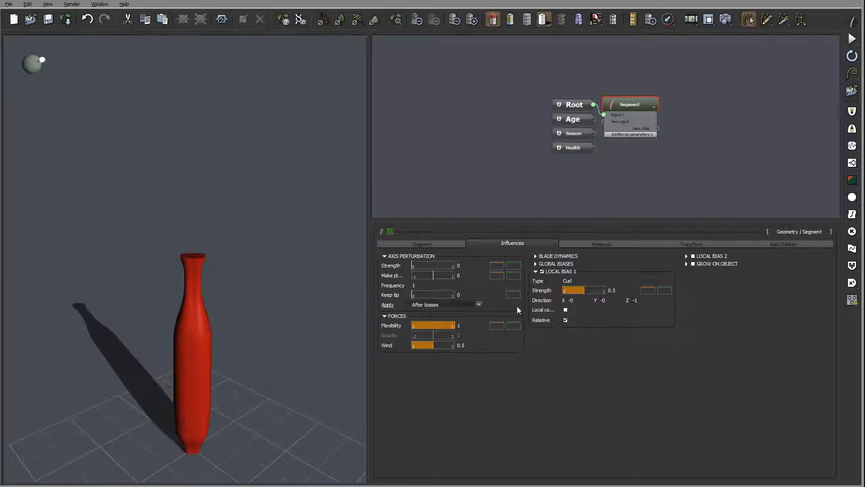
- Bend the segment by setting the X direction of Local Bias 1 to 0.5
{"action": "double_click", "coordinate": [572, 300]}
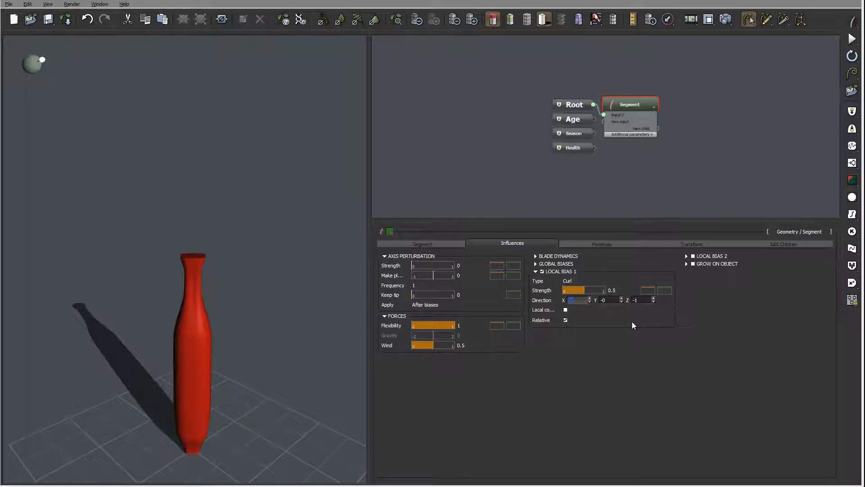
{"action": "type", "text": "0.5"}
{"action": "key", "text": "Return"}
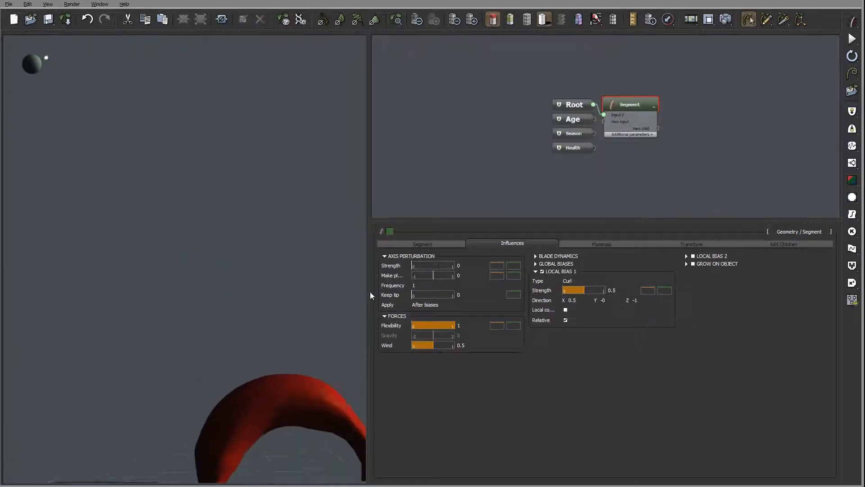
{"action": "left_click_drag", "start_coordinate": [312, 335], "coordinate": [267, 435]}
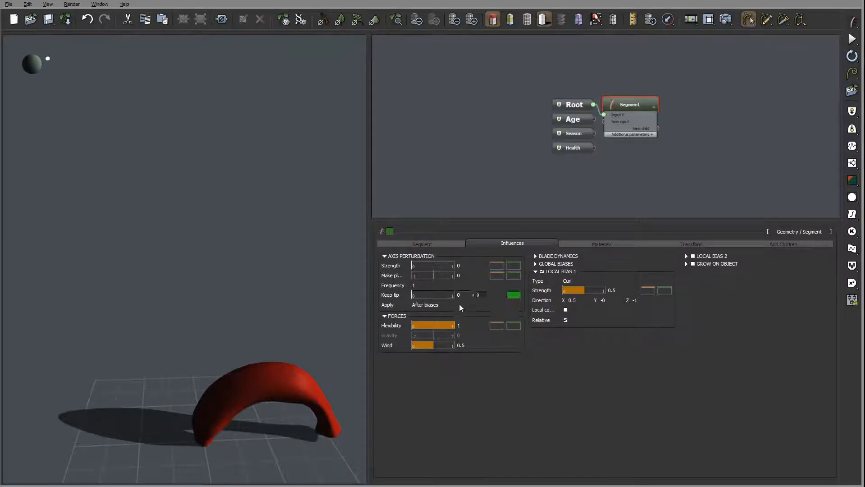
- In the section splines, form a narrow stem by shrinking the base section to a radius of about 0.11 and adding a matching section above it
{"action": "left_click", "coordinate": [425, 243]}
{"action": "left_click", "coordinate": [414, 333]}
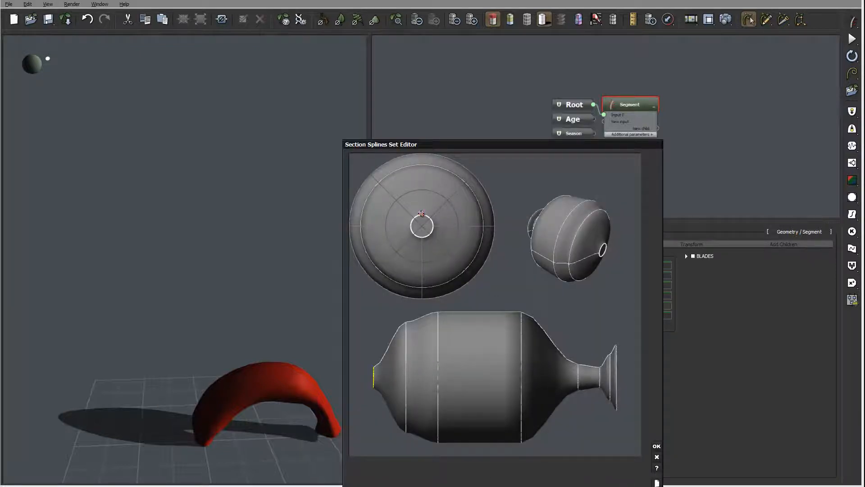
{"action": "mouse_move", "coordinate": [422, 214]}
{"action": "left_mouse_down"}
{"action": "mouse_move", "coordinate": [419, 198]}
{"action": "mouse_move", "coordinate": [417, 218]}
{"action": "left_mouse_up"}
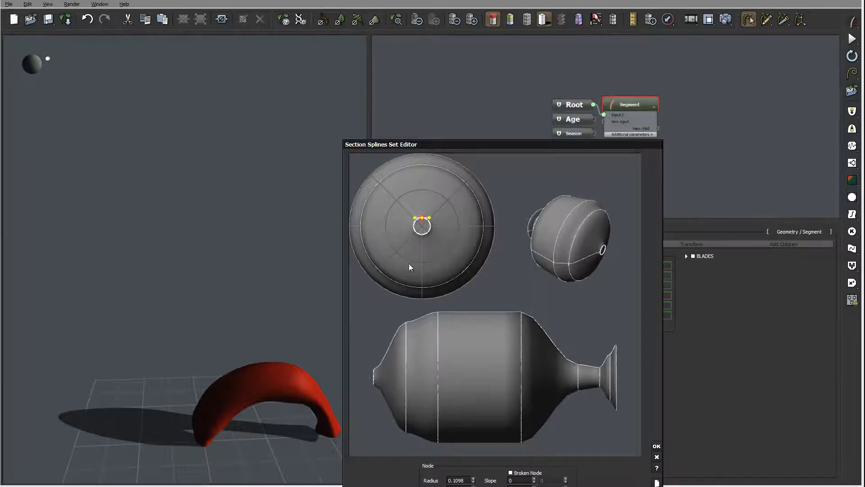
{"action": "left_click", "coordinate": [389, 384]}
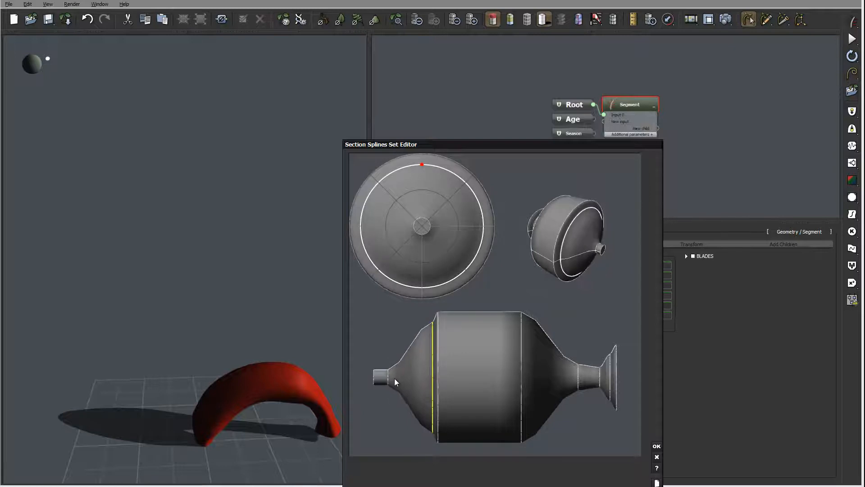
{"action": "left_click_drag", "start_coordinate": [431, 376], "coordinate": [373, 379]}
{"action": "left_click_drag", "start_coordinate": [433, 373], "coordinate": [436, 375]}
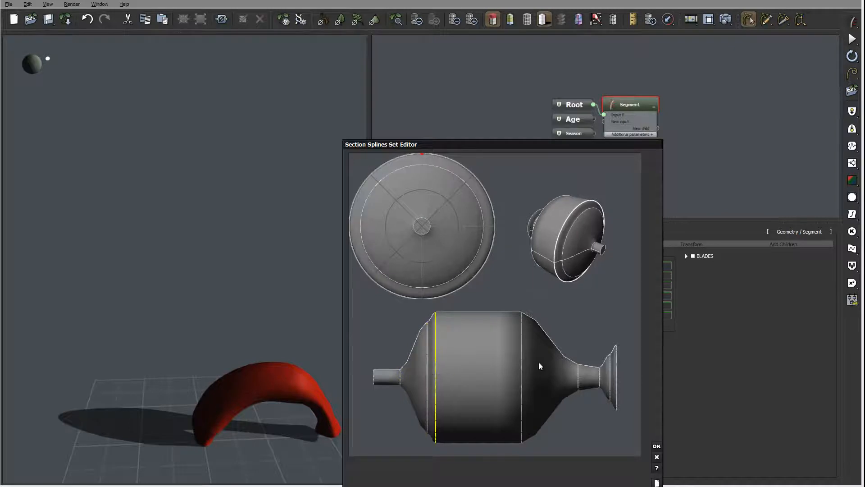
- Remove the bottle's neck sections, extending the full-width body toward the tip, and shrink the end section to a narrow tip
{"action": "left_click_drag", "start_coordinate": [520, 375], "coordinate": [609, 373]}
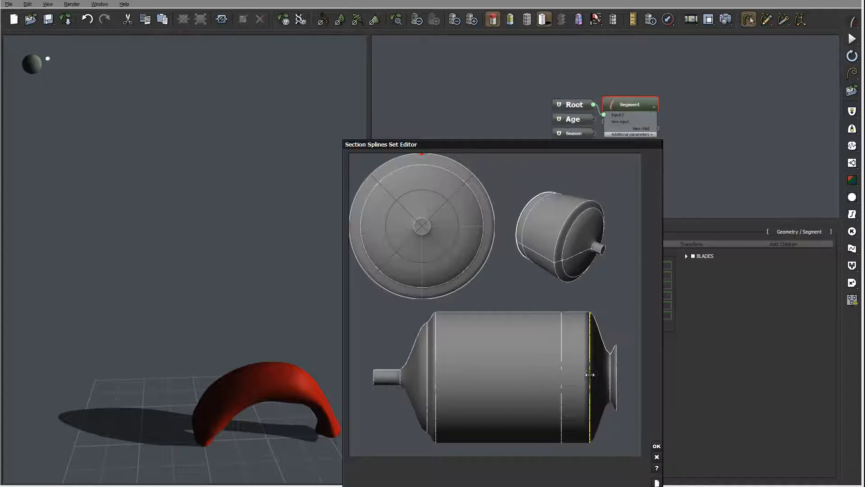
{"action": "key", "text": "Delete"}
{"action": "left_click", "coordinate": [615, 376]}
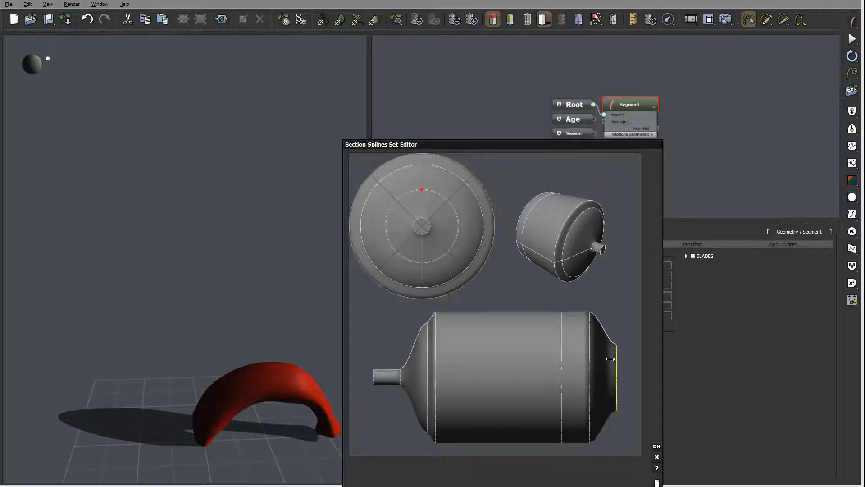
{"action": "left_click_drag", "start_coordinate": [422, 190], "coordinate": [422, 217]}
- Move the two upper body sections back from the tip and shrink the one nearest the tip to a radius of about 0.8
{"action": "left_click_drag", "start_coordinate": [561, 363], "coordinate": [524, 365]}
{"action": "left_click_drag", "start_coordinate": [588, 369], "coordinate": [563, 370]}
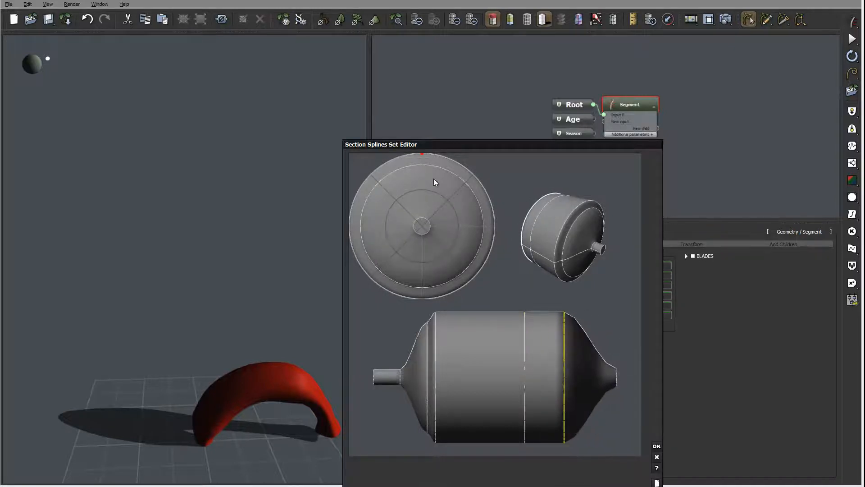
{"action": "left_click_drag", "start_coordinate": [424, 156], "coordinate": [424, 175]}
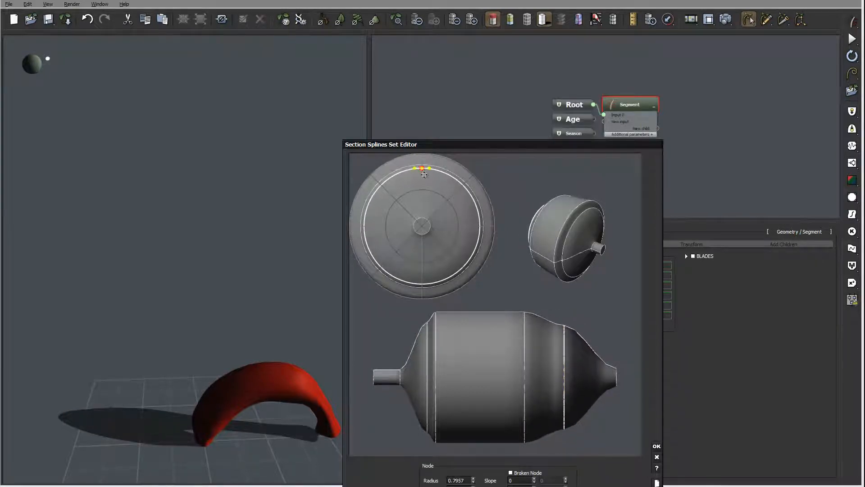
{"action": "left_click_drag", "start_coordinate": [524, 385], "coordinate": [517, 384]}
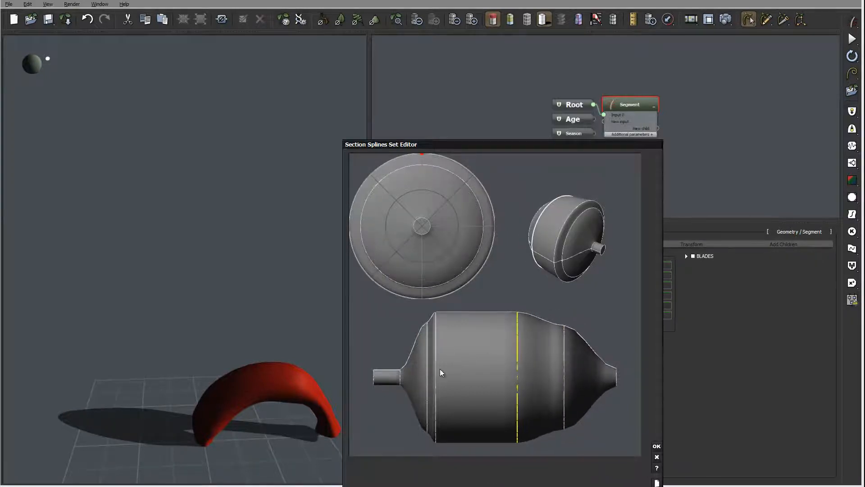
- Smooth the shoulder above the stem by repositioning and narrowing the lower body section, lengthen the stem slightly, and apply the section changes
{"action": "left_click_drag", "start_coordinate": [425, 371], "coordinate": [419, 372]}
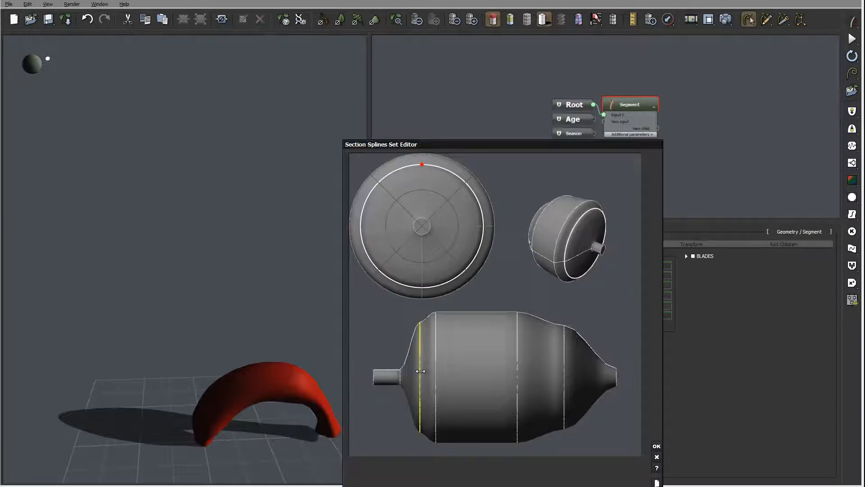
{"action": "left_click_drag", "start_coordinate": [419, 161], "coordinate": [422, 181]}
{"action": "left_click_drag", "start_coordinate": [401, 378], "coordinate": [374, 373]}
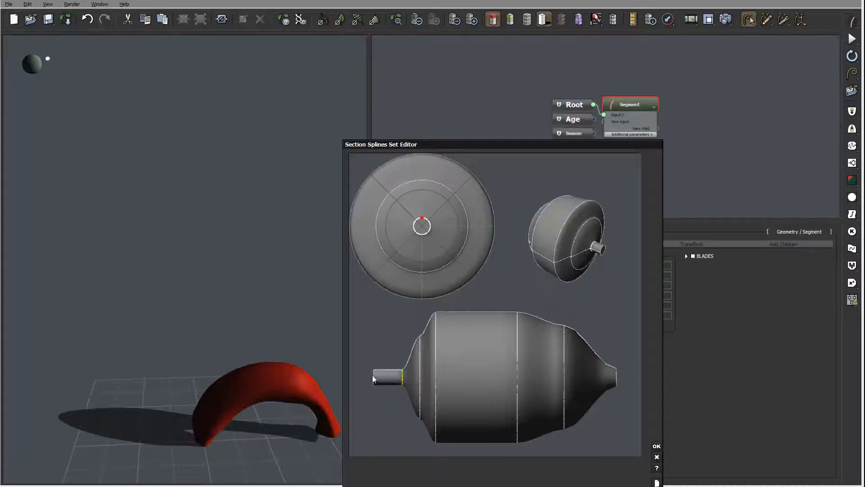
{"action": "left_click", "coordinate": [373, 377]}
{"action": "mouse_move", "coordinate": [435, 369]}
{"action": "left_mouse_down"}
{"action": "mouse_move", "coordinate": [444, 369]}
{"action": "mouse_move", "coordinate": [429, 377]}
{"action": "left_mouse_up"}
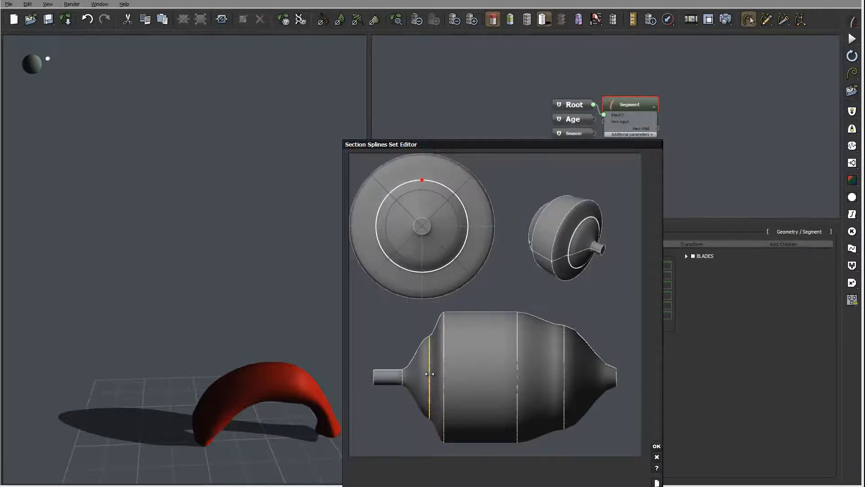
{"action": "left_click_drag", "start_coordinate": [420, 178], "coordinate": [421, 171]}
{"action": "left_click_drag", "start_coordinate": [403, 378], "coordinate": [410, 378]}
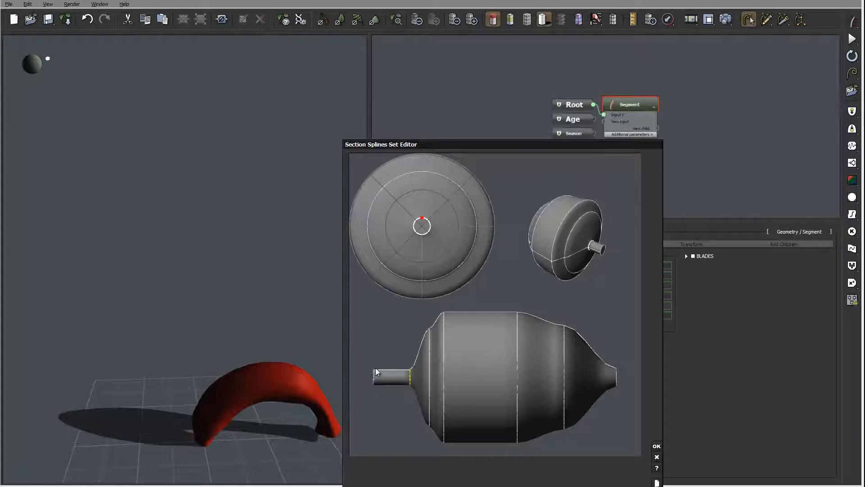
{"action": "left_click", "coordinate": [656, 445]}
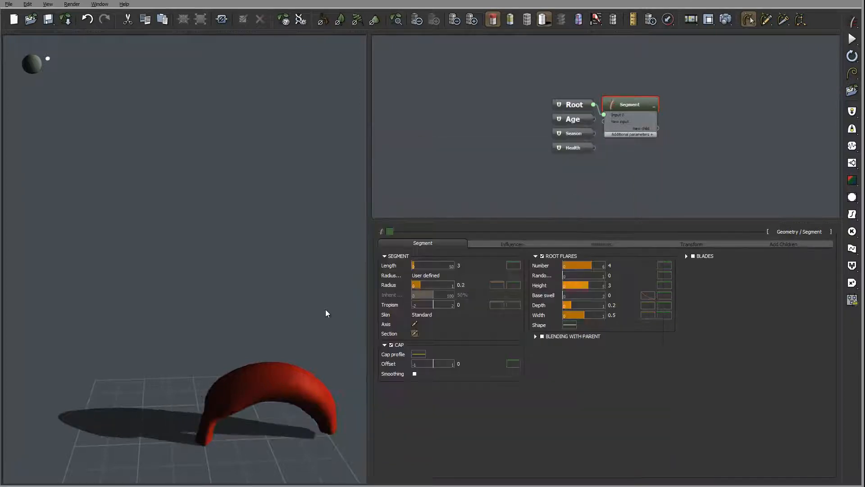
- Add a section just before the tip in the section splines and shrink it to a radius of about 0.1
{"action": "scroll", "coordinate": [334, 344], "scroll_direction": "up", "scroll_amount": 3}
{"action": "right_click_drag", "start_coordinate": [321, 272], "coordinate": [329, 421]}
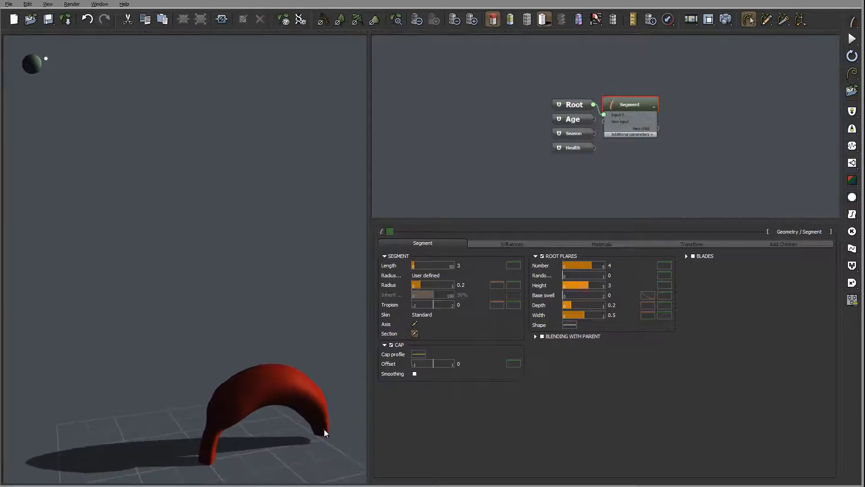
{"action": "left_click", "coordinate": [415, 334]}
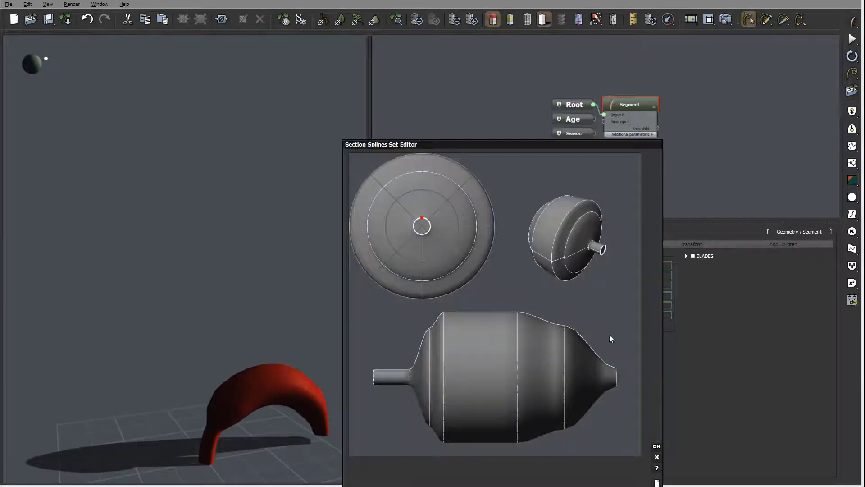
{"action": "left_click", "coordinate": [422, 215]}
{"action": "left_click", "coordinate": [612, 374]}
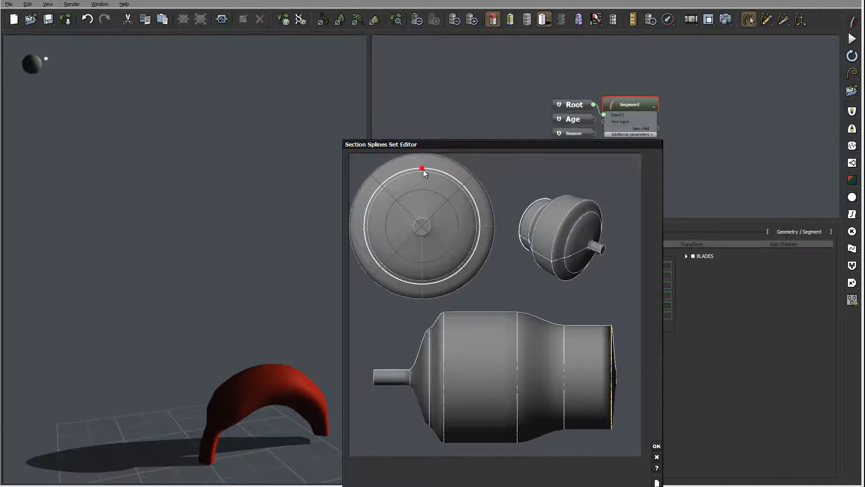
{"action": "left_click_drag", "start_coordinate": [423, 170], "coordinate": [423, 221]}
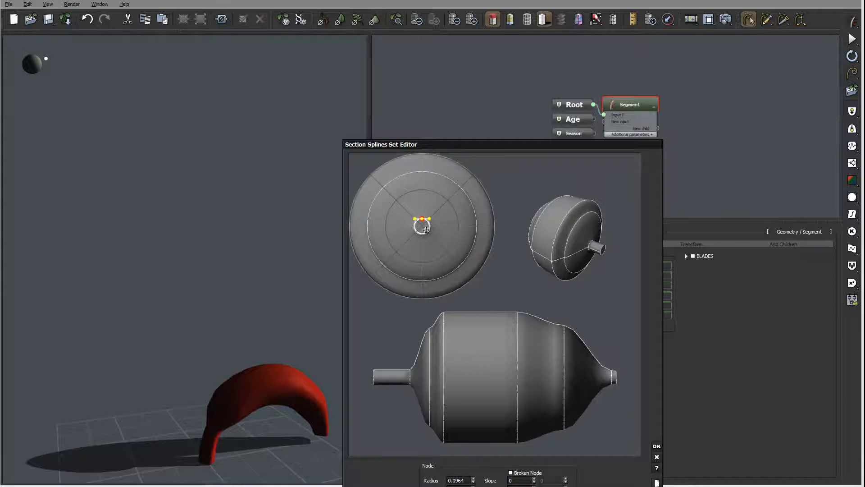
- Move the last wide section closer to the tip, shift the small section beside it inward at a radius of about 0.18, and apply
{"action": "left_click_drag", "start_coordinate": [564, 378], "coordinate": [582, 379]}
{"action": "left_click", "coordinate": [612, 377]}
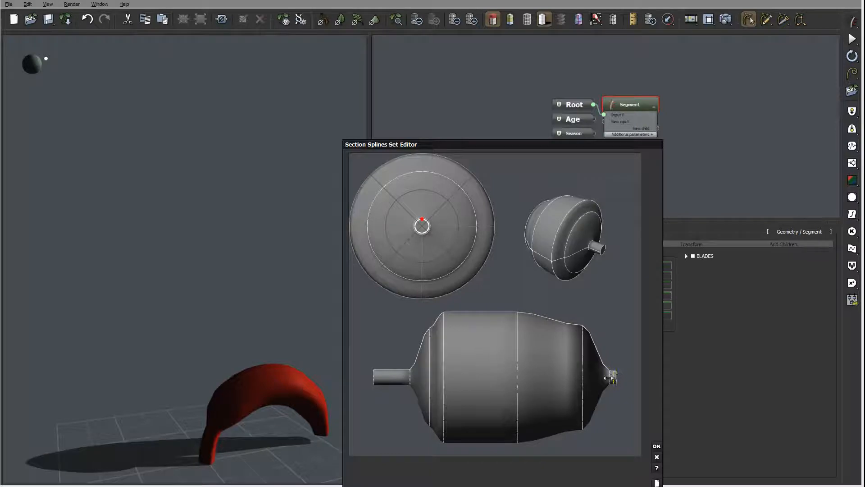
{"action": "left_click_drag", "start_coordinate": [613, 376], "coordinate": [605, 377]}
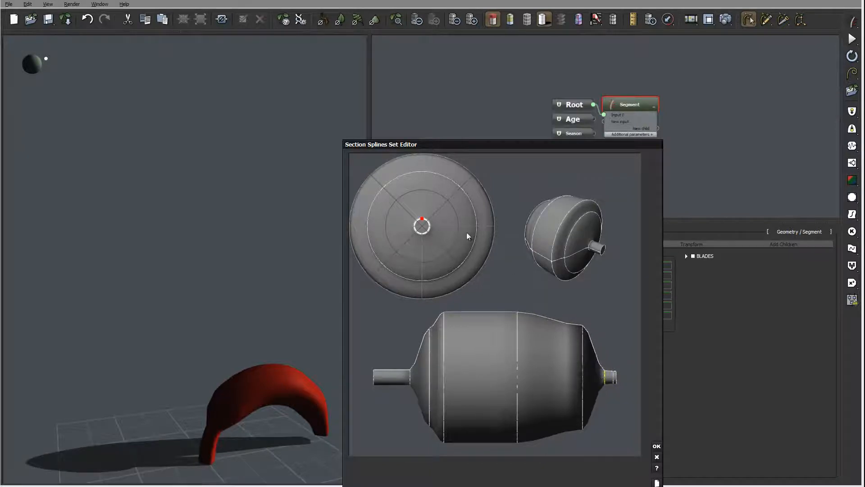
{"action": "left_click_drag", "start_coordinate": [425, 218], "coordinate": [427, 214]}
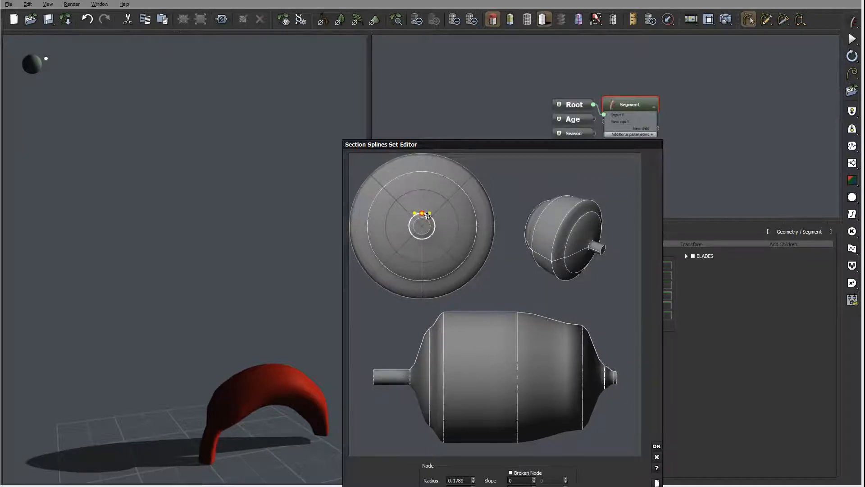
{"action": "left_click", "coordinate": [657, 446]}
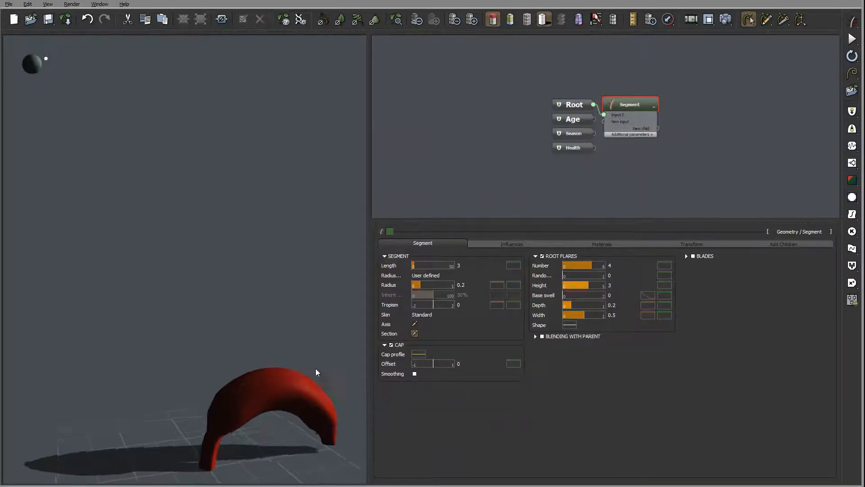
- Set the root flares' width to 0.45
{"action": "left_click_drag", "start_coordinate": [317, 372], "coordinate": [199, 343]}
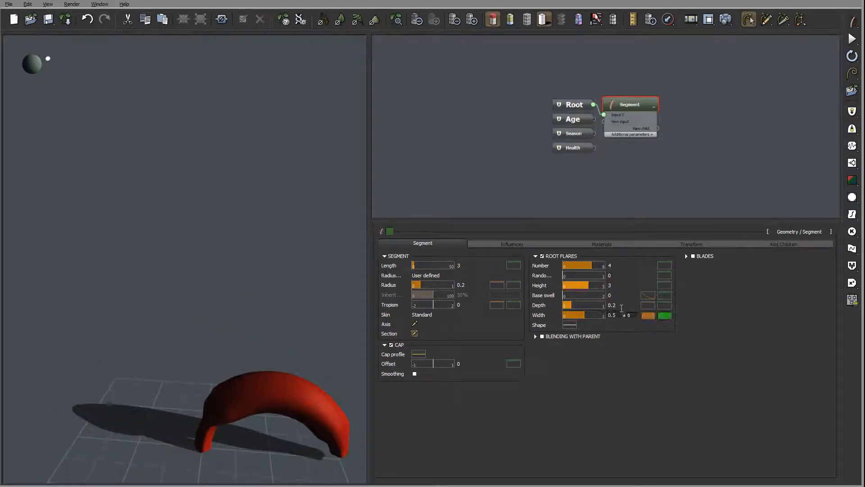
{"action": "left_click", "coordinate": [615, 315]}
{"action": "type", "text": "0.45"}
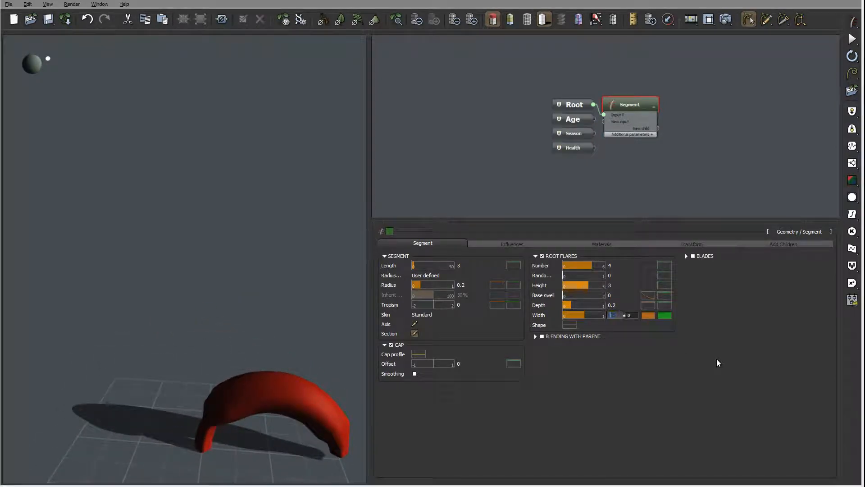
{"action": "key", "text": "Return"}
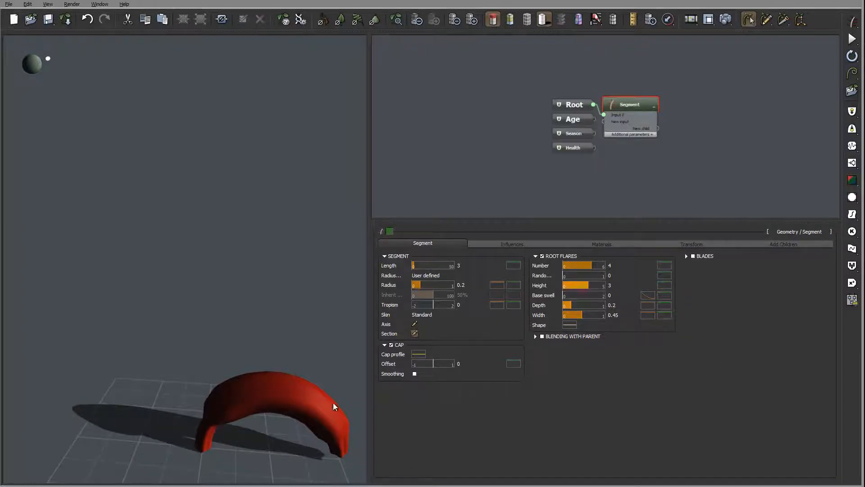
- Turn off the red highlighting of the selected segment in the 3D view
{"action": "left_click_drag", "start_coordinate": [323, 411], "coordinate": [269, 430]}
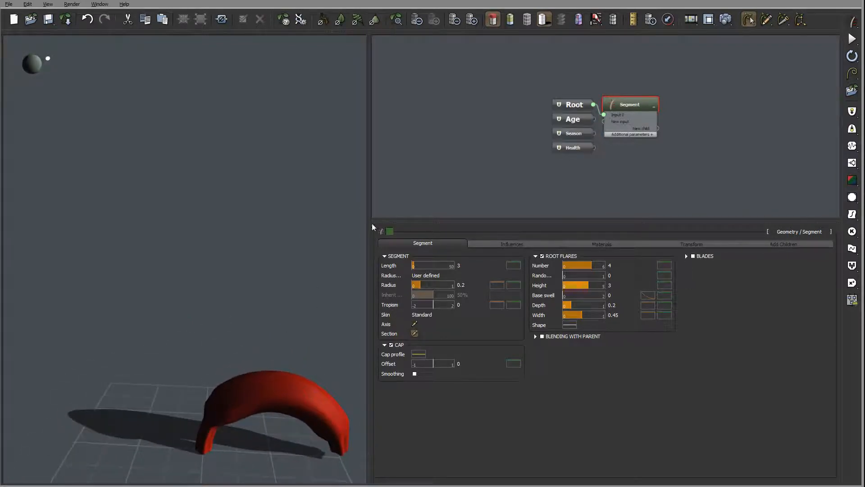
{"action": "left_click", "coordinate": [493, 19]}
{"action": "left_click_drag", "start_coordinate": [323, 265], "coordinate": [193, 382]}
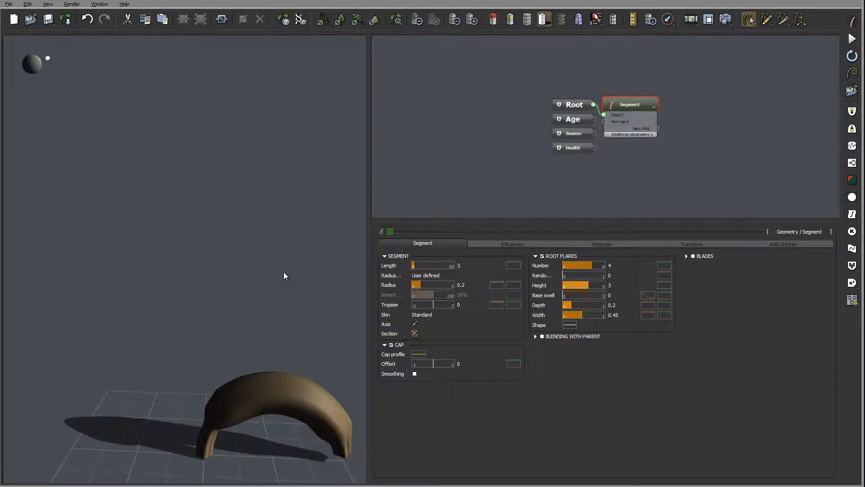
- Move the Segment node well away from the Root node in the graph to make room between them
{"action": "middle_click_drag", "start_coordinate": [722, 139], "coordinate": [562, 124]}
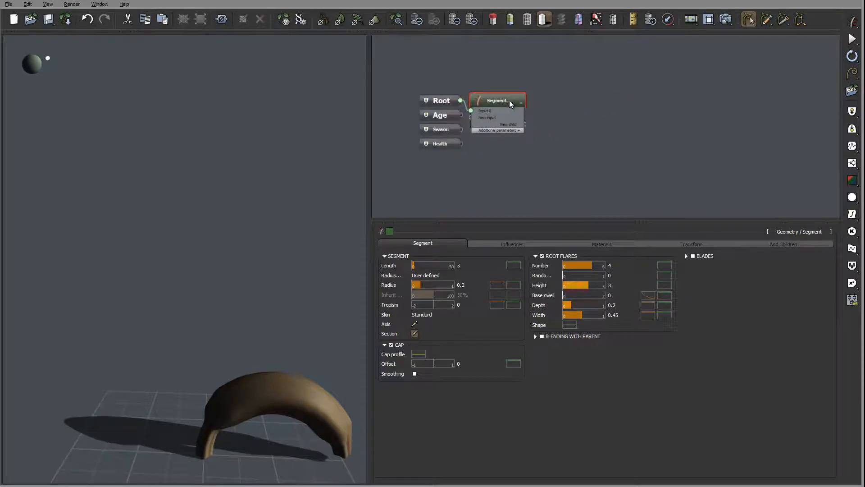
{"action": "left_click_drag", "start_coordinate": [512, 104], "coordinate": [629, 97]}
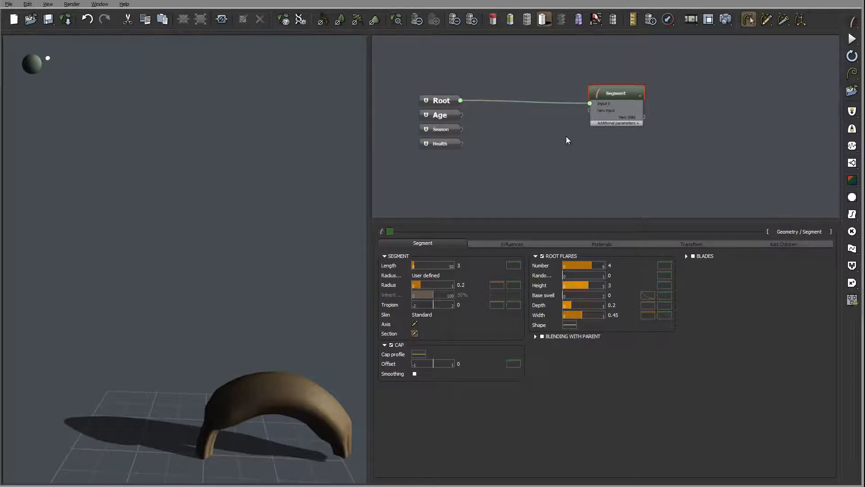
{"action": "middle_click_drag", "start_coordinate": [594, 149], "coordinate": [603, 132]}
{"action": "left_click_drag", "start_coordinate": [635, 74], "coordinate": [668, 72]}
- Add a new Segment geometry node between the Root node and the existing segment
{"action": "left_click", "coordinate": [520, 103]}
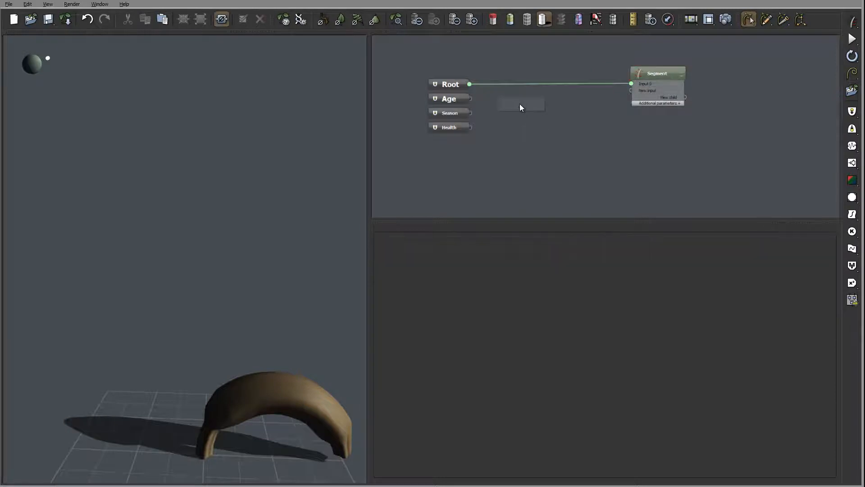
{"action": "right_click", "coordinate": [520, 103]}
{"action": "mouse_move", "coordinate": [551, 109]}
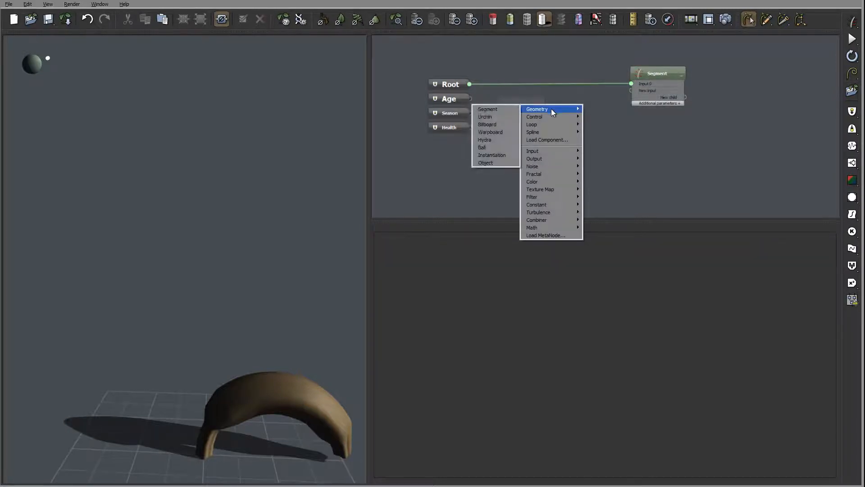
{"action": "left_click", "coordinate": [504, 109]}
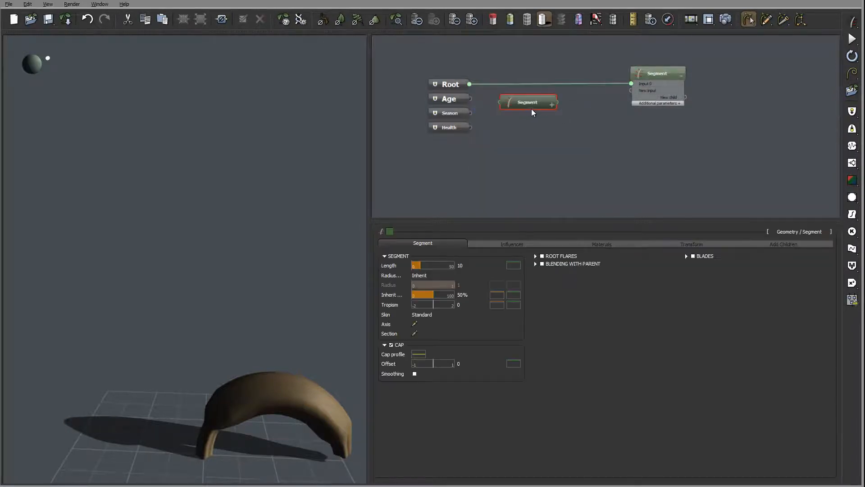
- Connect Root to the new Segment node's input and set that segment's length to 6
{"action": "middle_click_drag", "start_coordinate": [527, 103], "coordinate": [474, 125]}
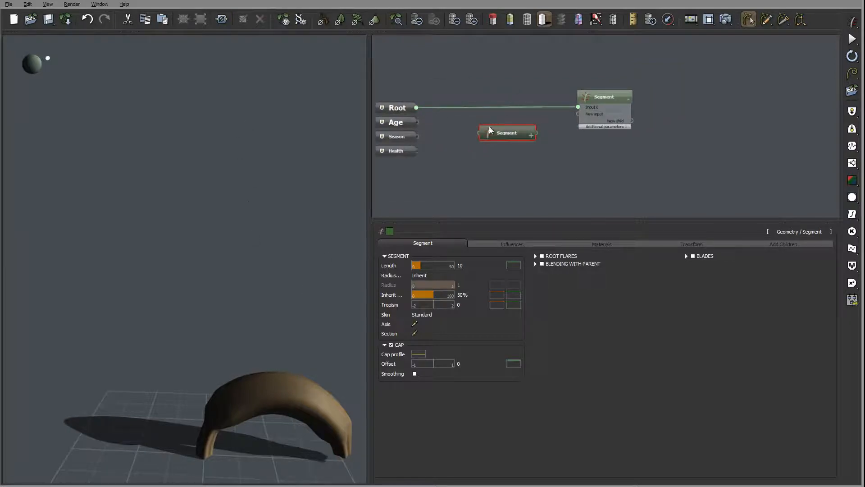
{"action": "left_click_drag", "start_coordinate": [479, 133], "coordinate": [415, 107]}
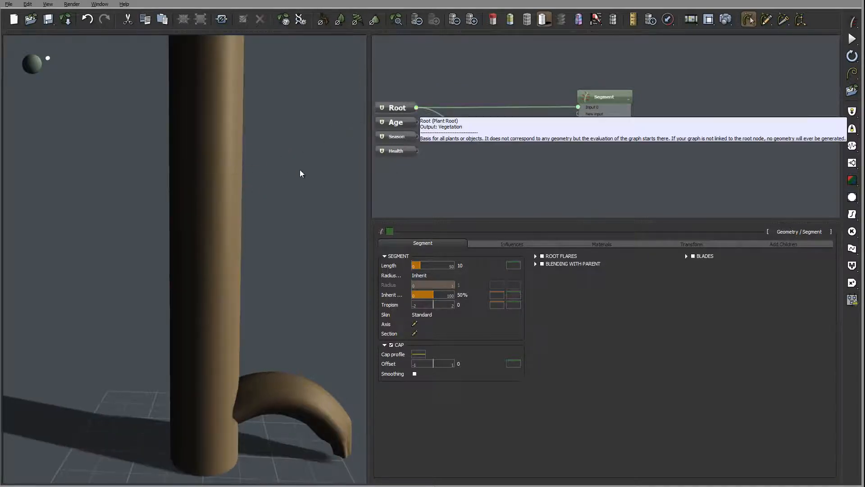
{"action": "left_click", "coordinate": [464, 265]}
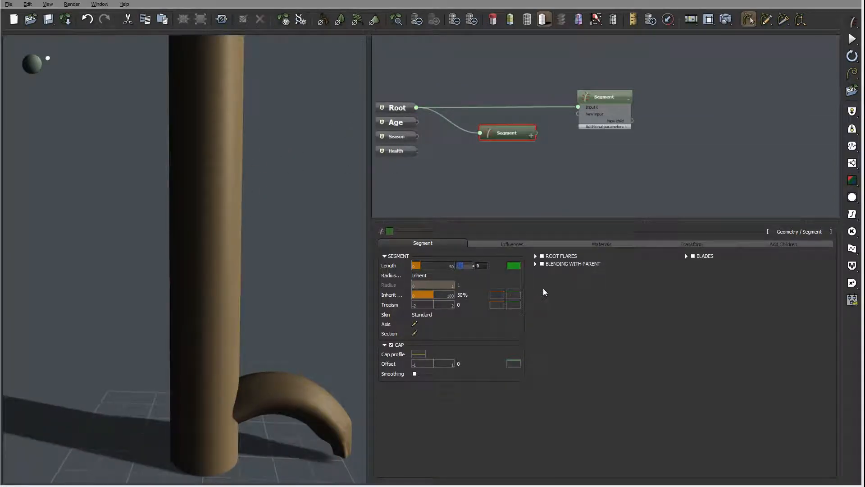
{"action": "type", "text": "6"}
- Thin the new segment by setting its inherited radius to 10%
{"action": "left_click", "coordinate": [463, 295]}
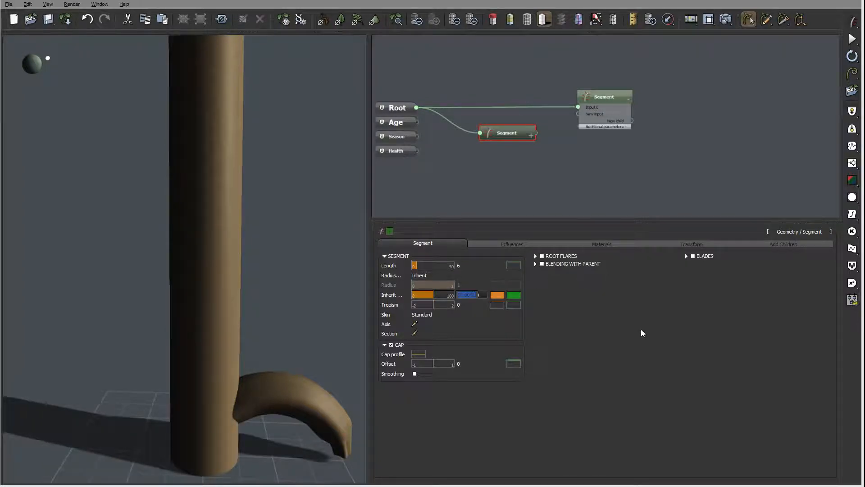
{"action": "type", "text": "10"}
{"action": "key", "text": "Return"}
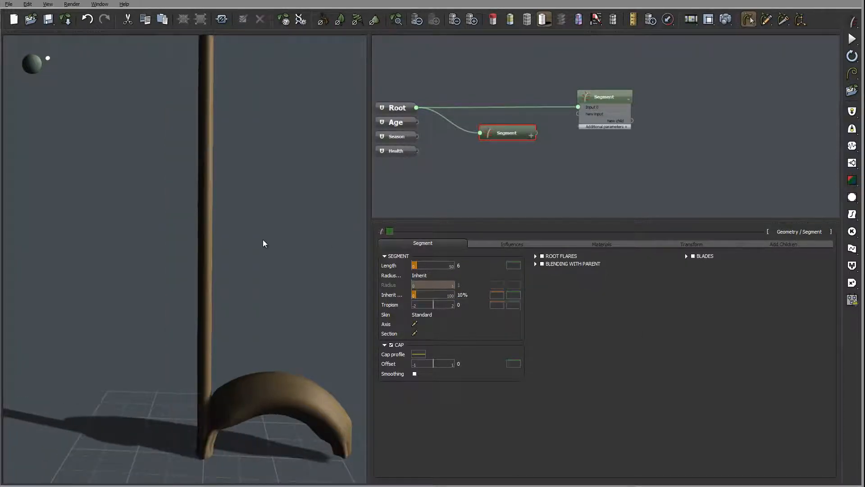
{"action": "right_click_drag", "start_coordinate": [270, 198], "coordinate": [230, 206]}
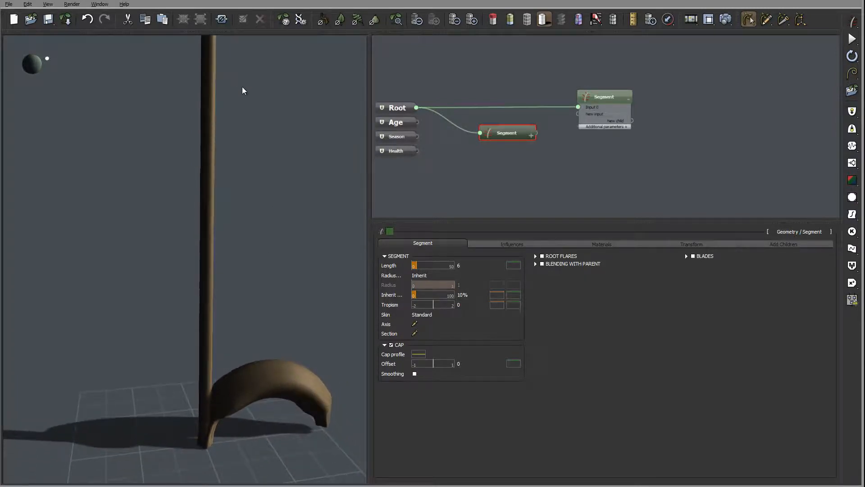
{"action": "right_click_drag", "start_coordinate": [242, 91], "coordinate": [199, 127]}
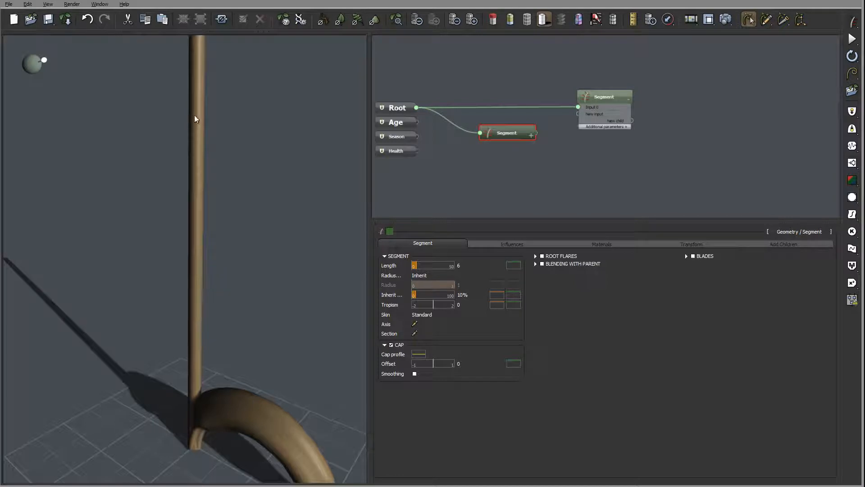
- Add a Hydra geometry node to the graph and connect it to the output of the stem segment
{"action": "right_click_drag", "start_coordinate": [521, 180], "coordinate": [551, 163]}
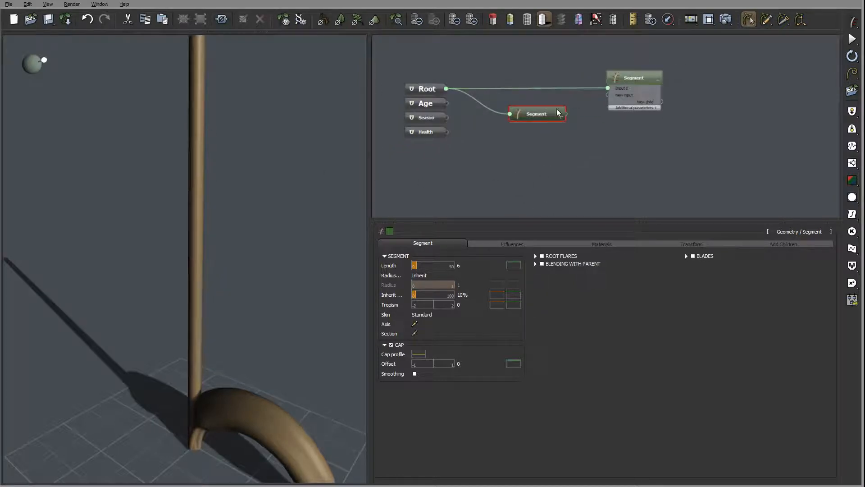
{"action": "left_click", "coordinate": [606, 136]}
{"action": "right_click", "coordinate": [606, 136]}
{"action": "mouse_move", "coordinate": [636, 141]}
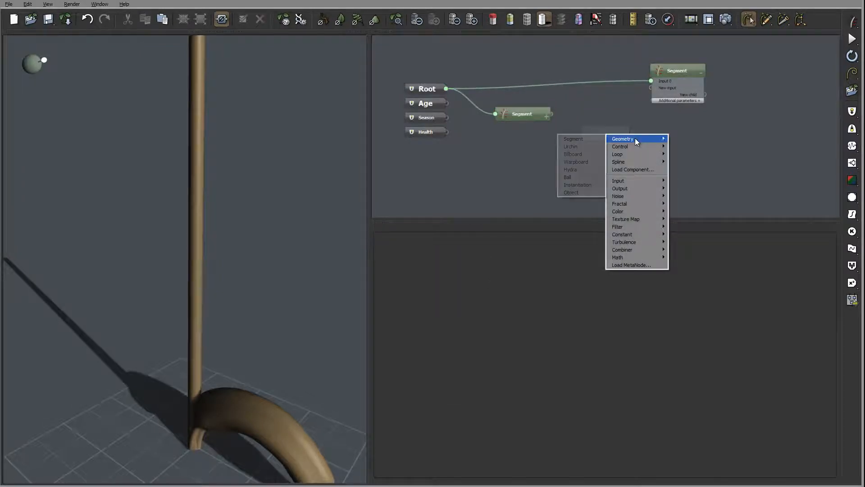
{"action": "left_click", "coordinate": [591, 169]}
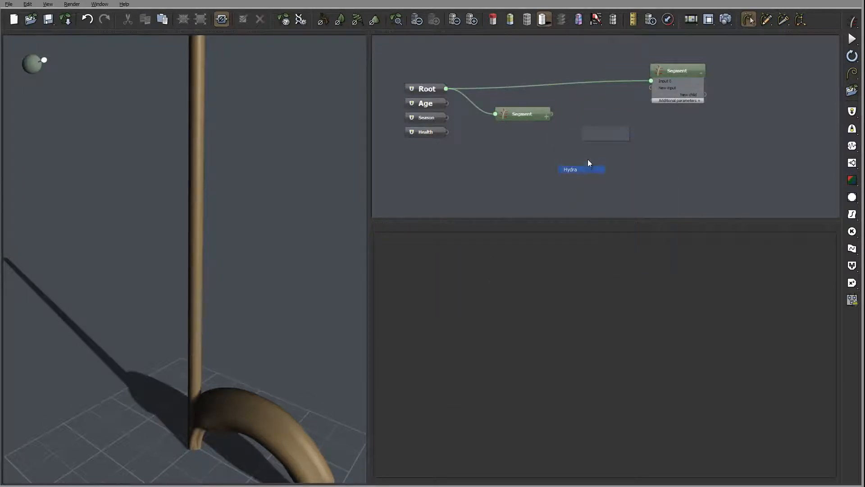
{"action": "left_click_drag", "start_coordinate": [583, 132], "coordinate": [551, 115]}
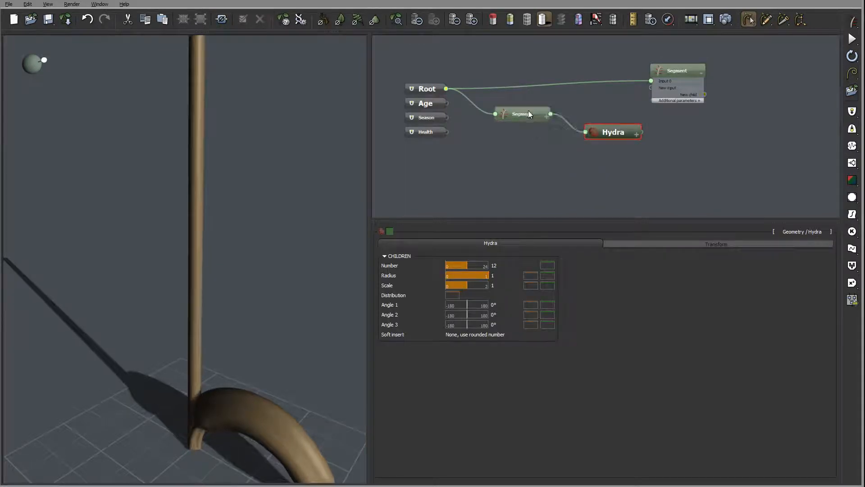
{"action": "left_click", "coordinate": [531, 114]}
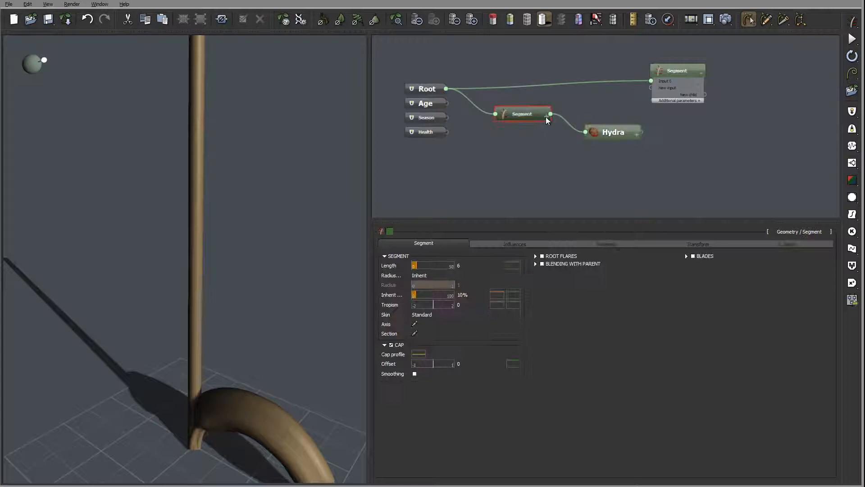
{"action": "left_click", "coordinate": [786, 243]}
{"action": "double_click", "coordinate": [630, 306]}
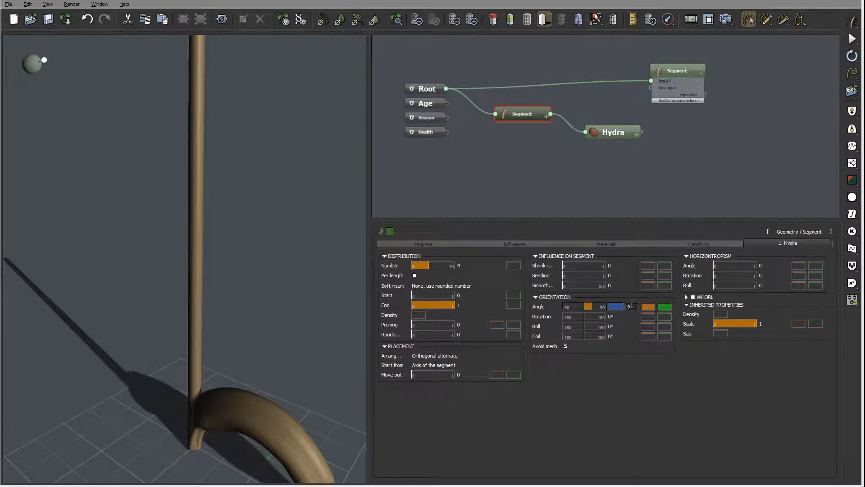
{"action": "left_click", "coordinate": [584, 82]}
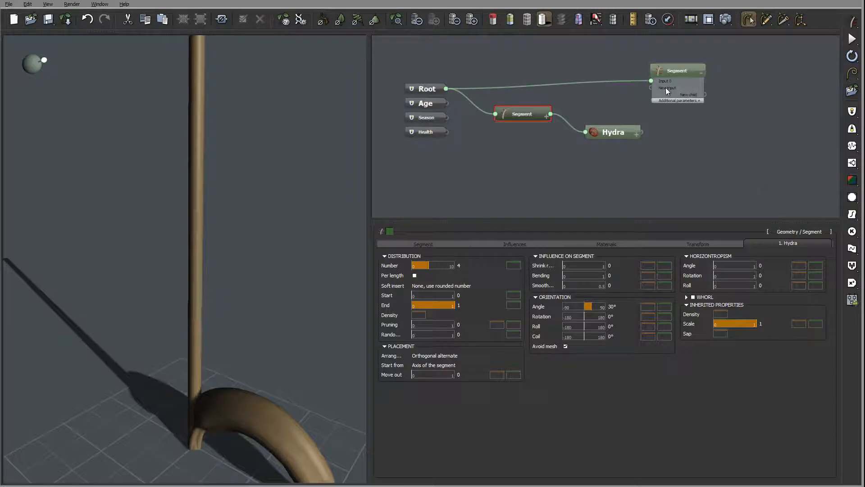
- Remove the link from Root to the banana segment and connect the Hydra output to that segment instead
{"action": "left_click", "coordinate": [631, 80]}
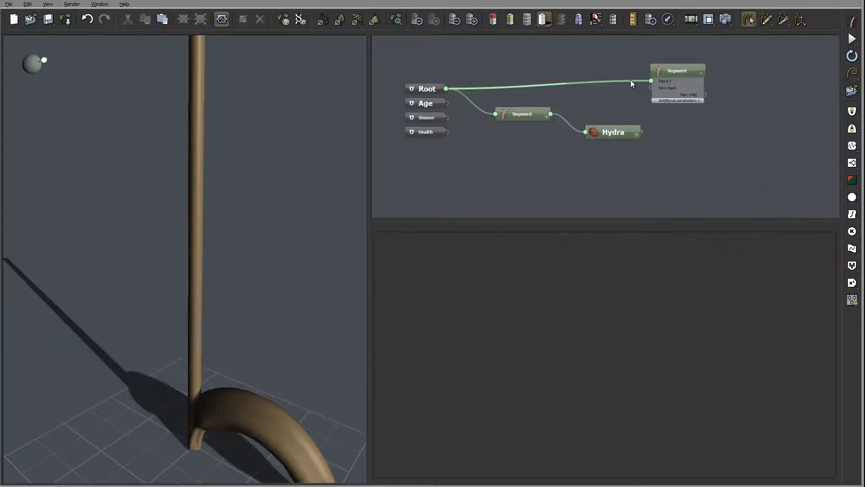
{"action": "key", "text": "Delete"}
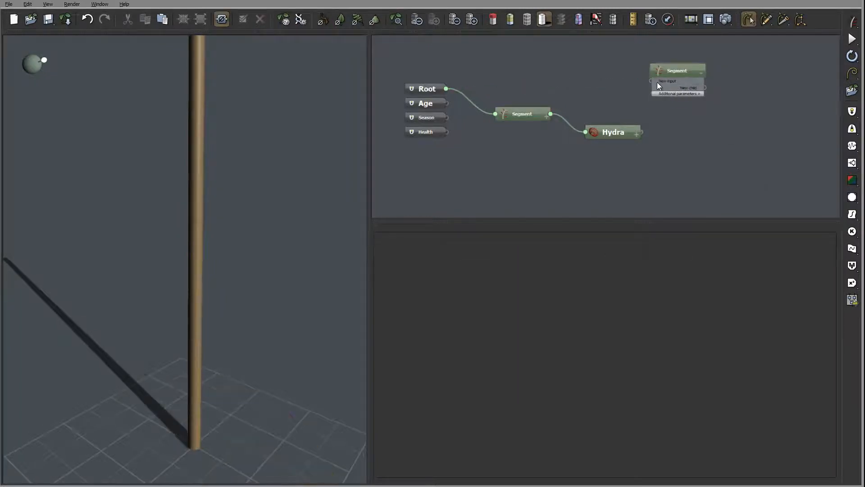
{"action": "left_click_drag", "start_coordinate": [641, 132], "coordinate": [651, 81]}
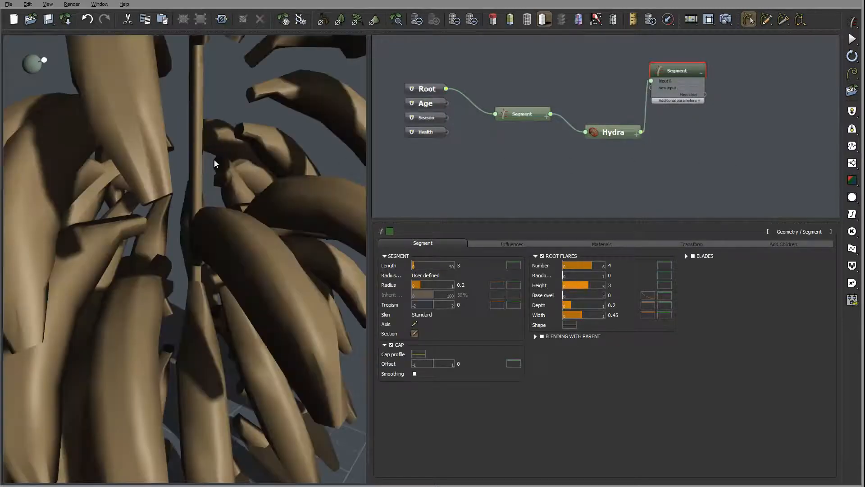
{"action": "left_click_drag", "start_coordinate": [218, 162], "coordinate": [249, 143]}
- Set the orientation angle of the stem segment's Hydra children to 90°
{"action": "left_click", "coordinate": [601, 130]}
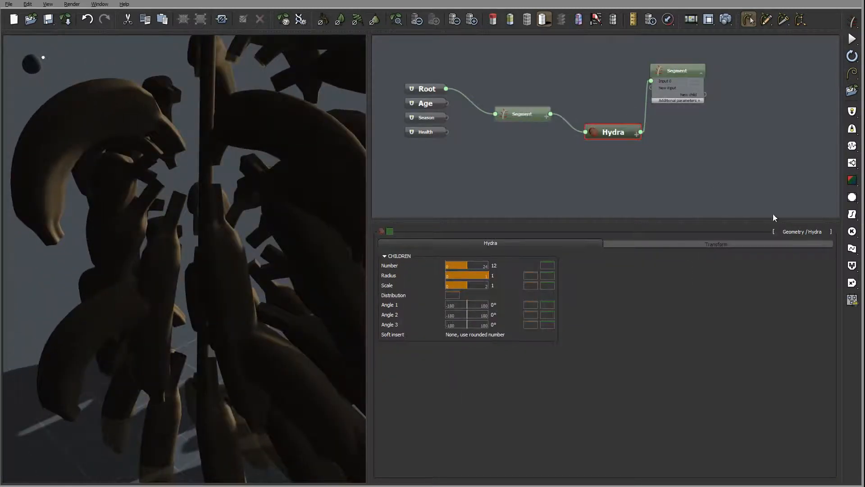
{"action": "left_click", "coordinate": [793, 243]}
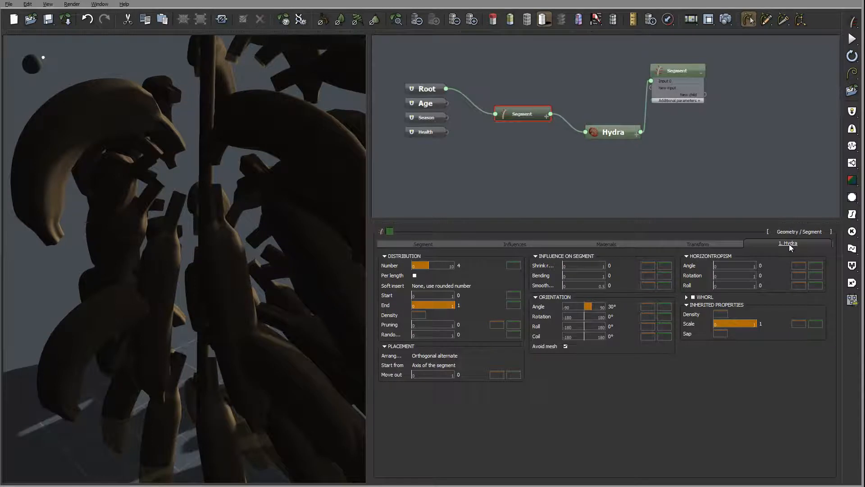
{"action": "left_click", "coordinate": [612, 307]}
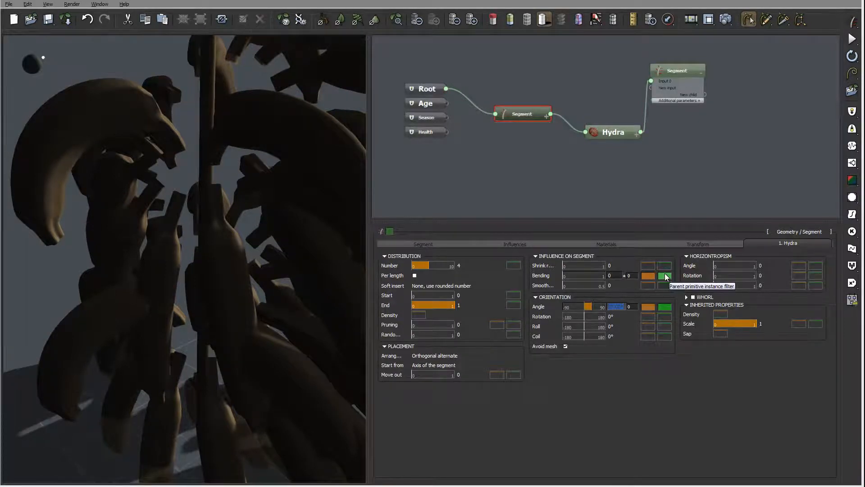
{"action": "type", "text": "90"}
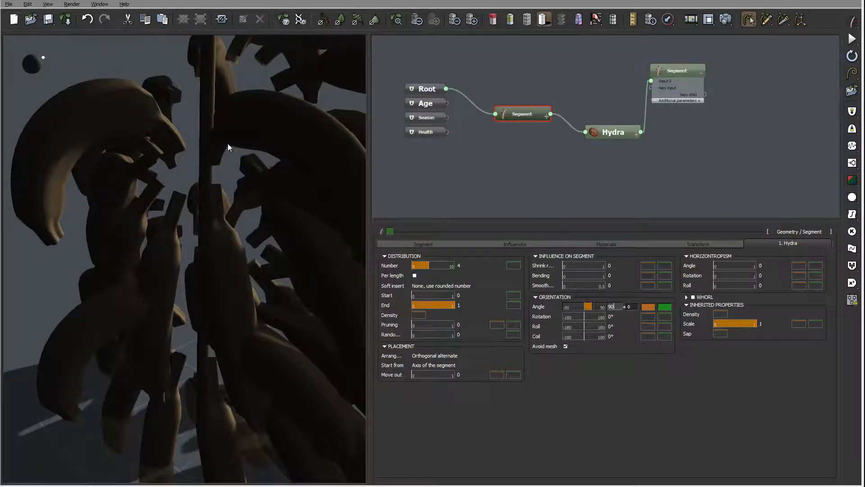
{"action": "key", "text": "Return"}
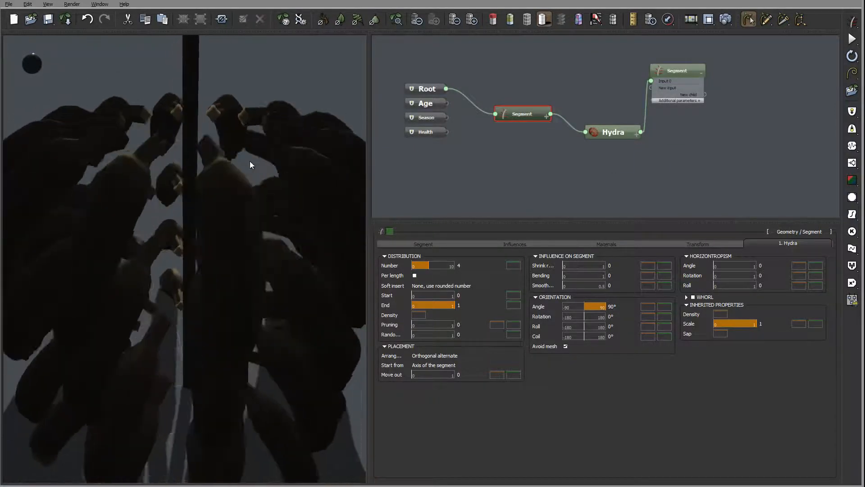
{"action": "left_click_drag", "start_coordinate": [251, 165], "coordinate": [188, 117]}
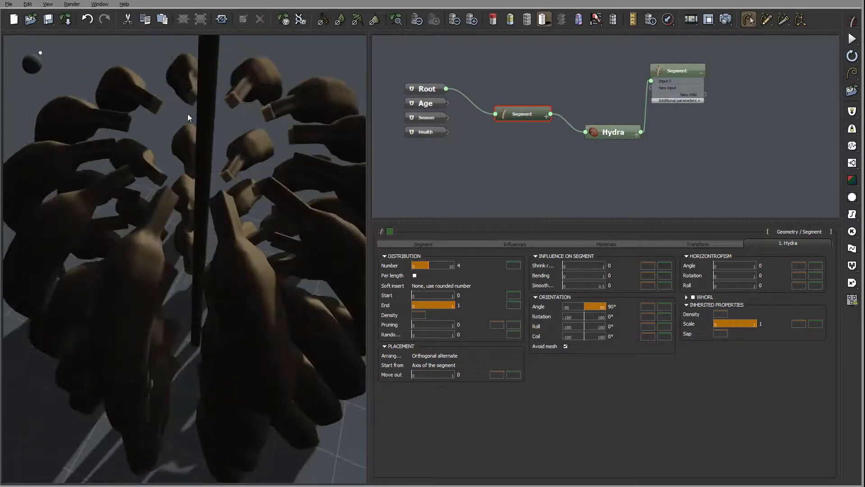
- Set the Hydra node's radius to 0.1 so the bananas sit close to the stem
{"action": "left_click", "coordinate": [458, 266]}
{"action": "key", "text": "Return"}
{"action": "left_click", "coordinate": [616, 132]}
{"action": "left_click", "coordinate": [494, 275]}
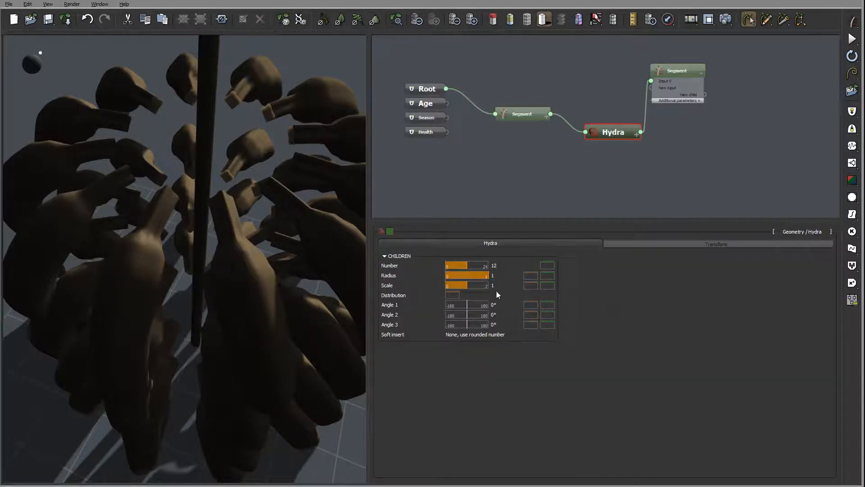
{"action": "left_click", "coordinate": [494, 275]}
{"action": "type", "text": "0.1"}
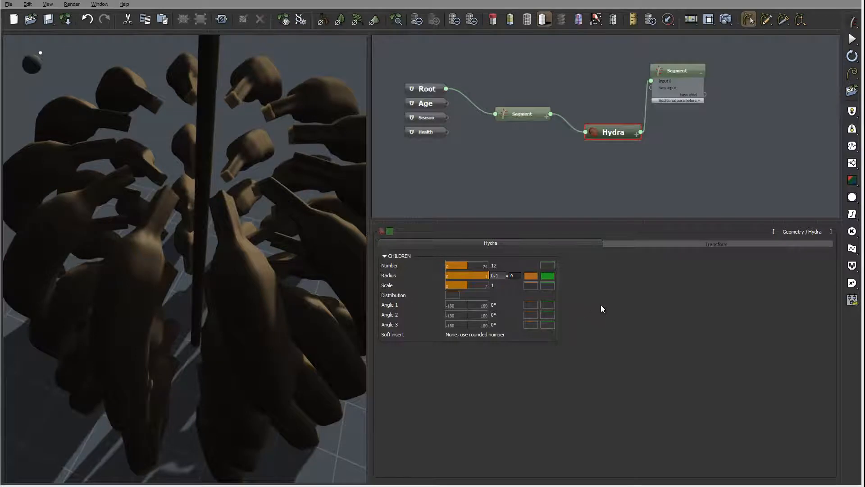
{"action": "key", "text": "Return"}
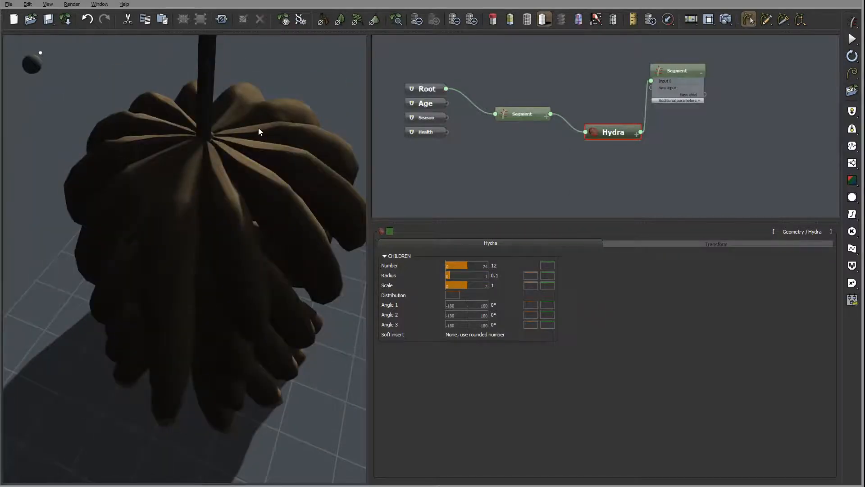
{"action": "left_click_drag", "start_coordinate": [259, 128], "coordinate": [161, 190]}
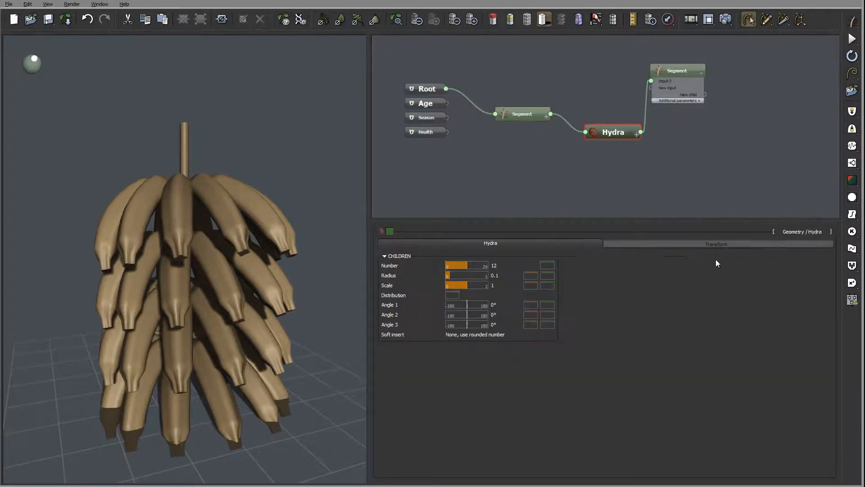
{"action": "left_click", "coordinate": [722, 245]}
{"action": "left_click", "coordinate": [476, 243]}
{"action": "mouse_move", "coordinate": [226, 244]}
{"action": "left_mouse_down"}
{"action": "mouse_move", "coordinate": [244, 303]}
{"action": "mouse_move", "coordinate": [227, 233]}
{"action": "mouse_move", "coordinate": [239, 232]}
{"action": "left_mouse_up"}
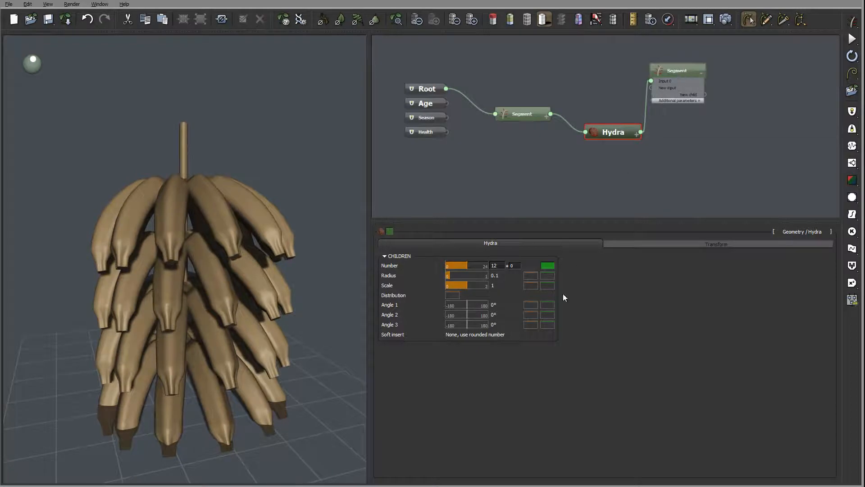
- Enable blending with the parent on the banana segment
{"action": "left_click", "coordinate": [677, 70]}
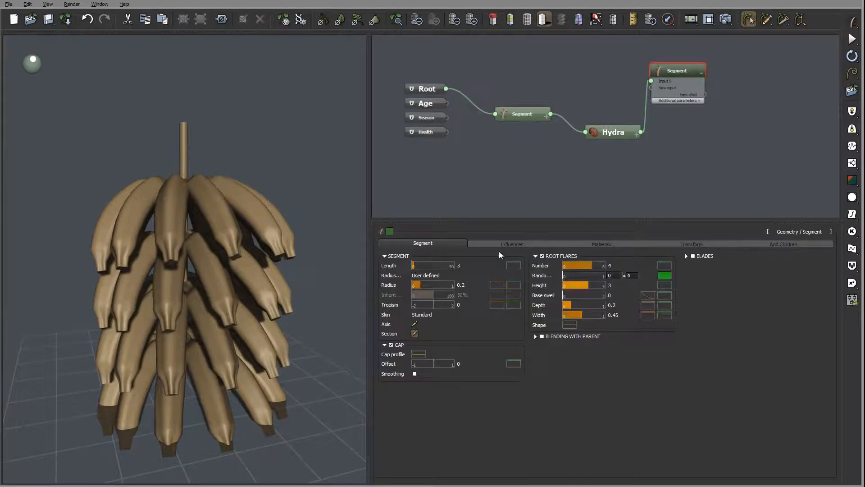
{"action": "left_click", "coordinate": [542, 336]}
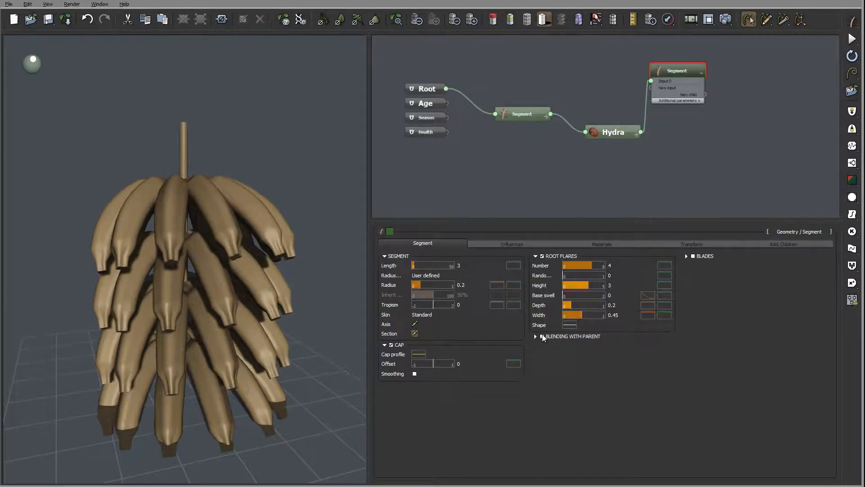
{"action": "left_click_drag", "start_coordinate": [193, 178], "coordinate": [275, 178]}
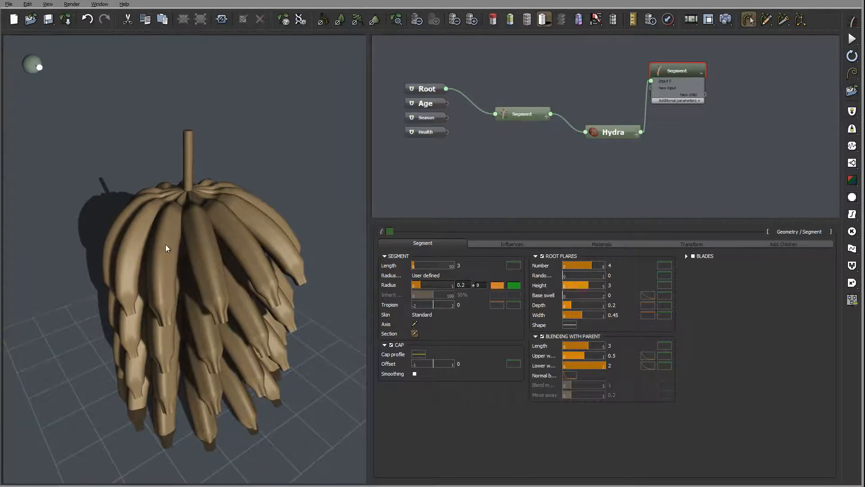
{"action": "left_click_drag", "start_coordinate": [166, 248], "coordinate": [247, 235]}
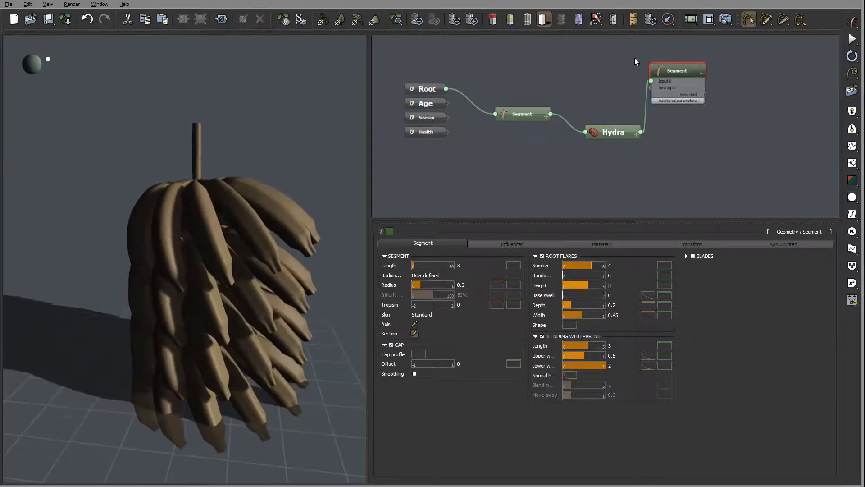
- Set the direction of the banana segment's curl bias to X 0 and Y 0.5
{"action": "left_click", "coordinate": [514, 246]}
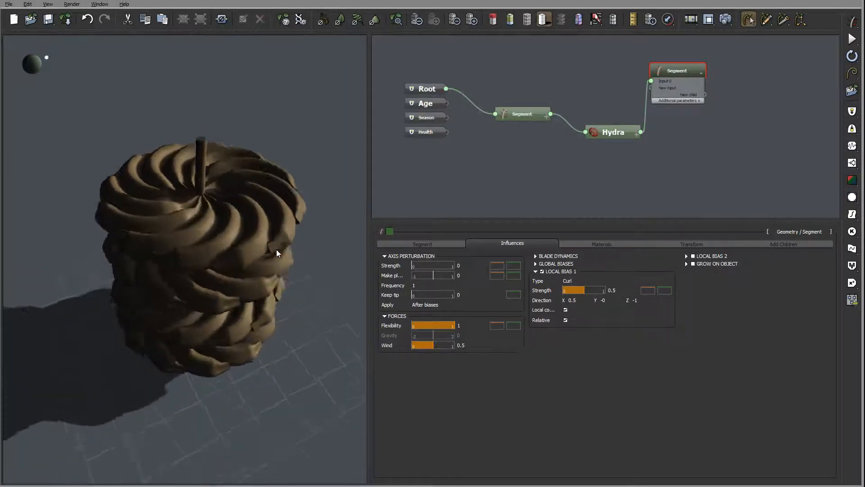
{"action": "left_click_drag", "start_coordinate": [278, 223], "coordinate": [276, 244]}
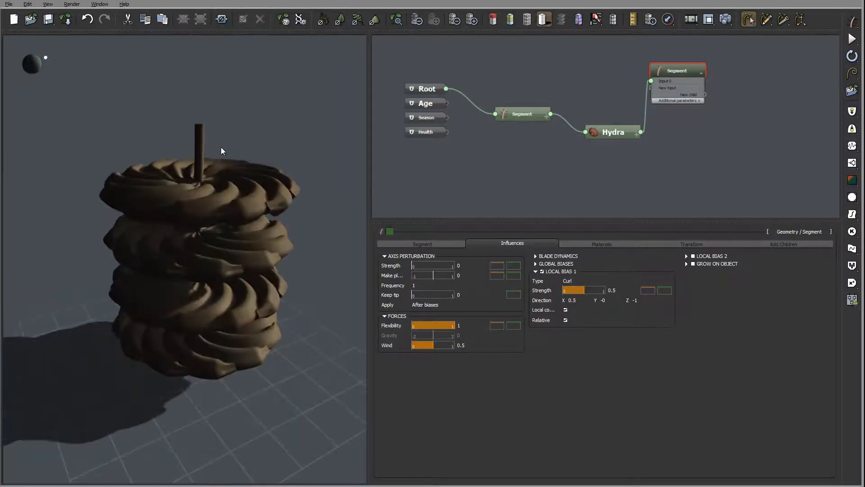
{"action": "left_click_drag", "start_coordinate": [221, 147], "coordinate": [257, 212]}
{"action": "left_click", "coordinate": [586, 301]}
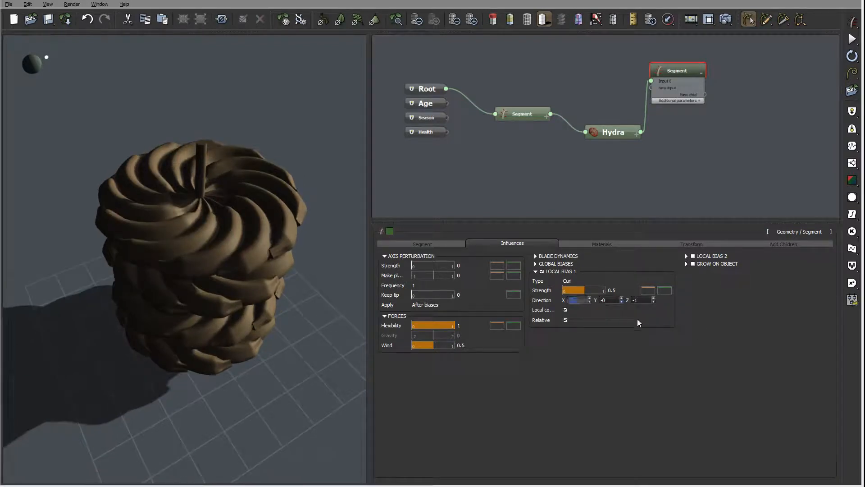
{"action": "type", "text": "0"}
{"action": "left_click", "coordinate": [617, 300]}
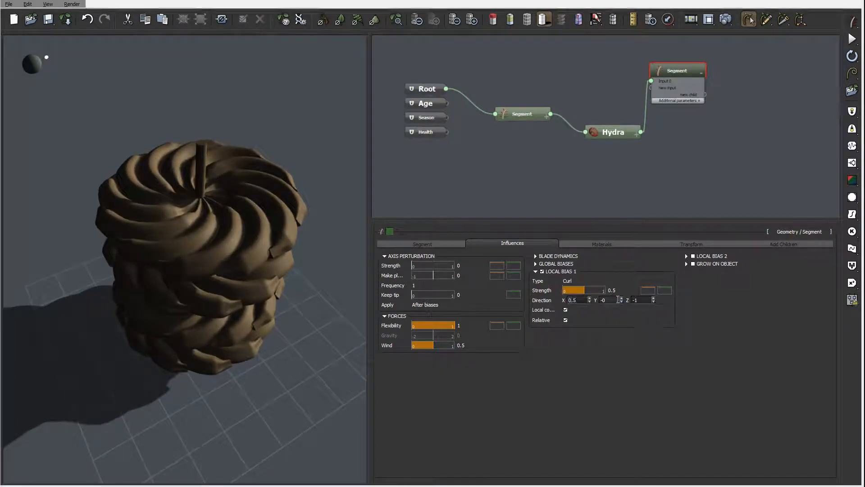
{"action": "type", "text": "0"}
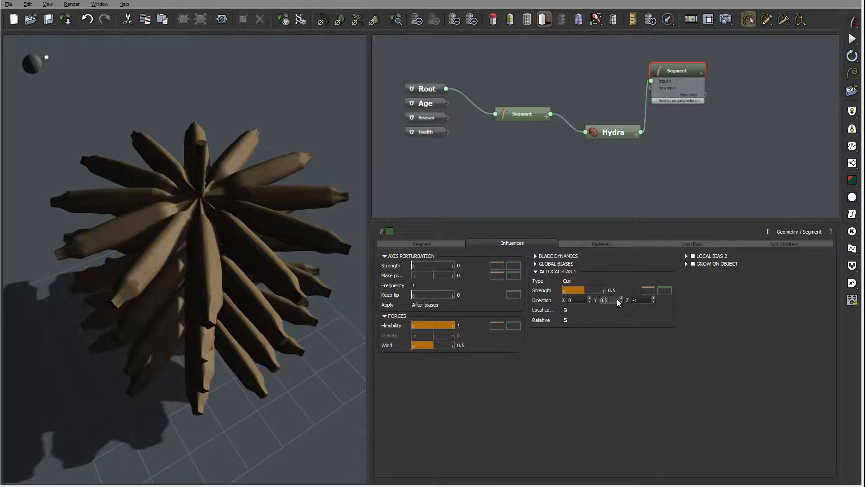
{"action": "type", "text": ".5"}
{"action": "key", "text": "Return"}
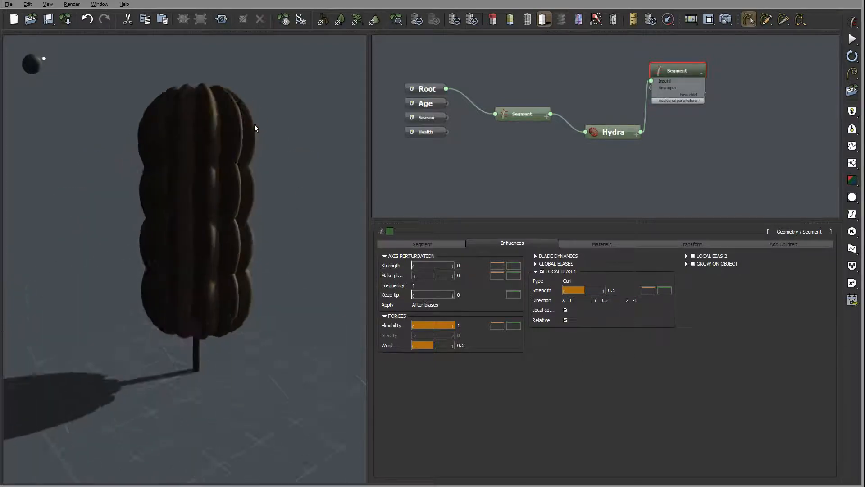
- Set the Y direction of the banana segment's curl bias to -0.5 and check the bunch from several sides
{"action": "left_click_drag", "start_coordinate": [254, 128], "coordinate": [218, 353]}
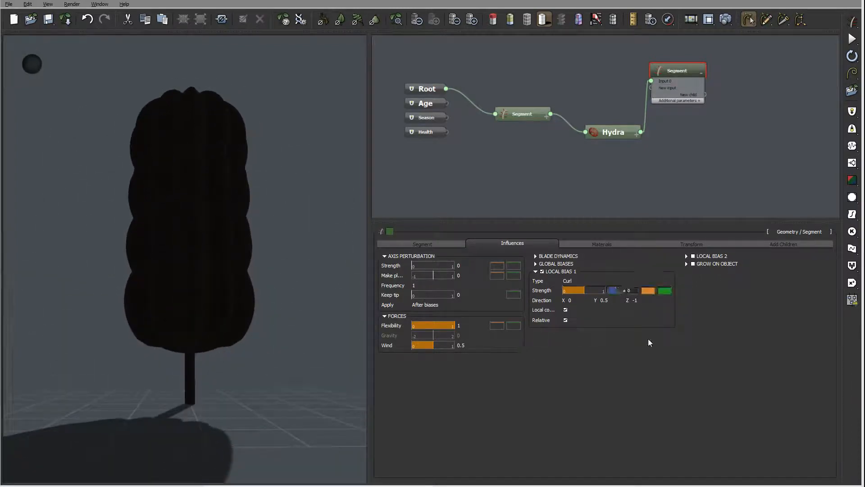
{"action": "type", "text": "-0.5"}
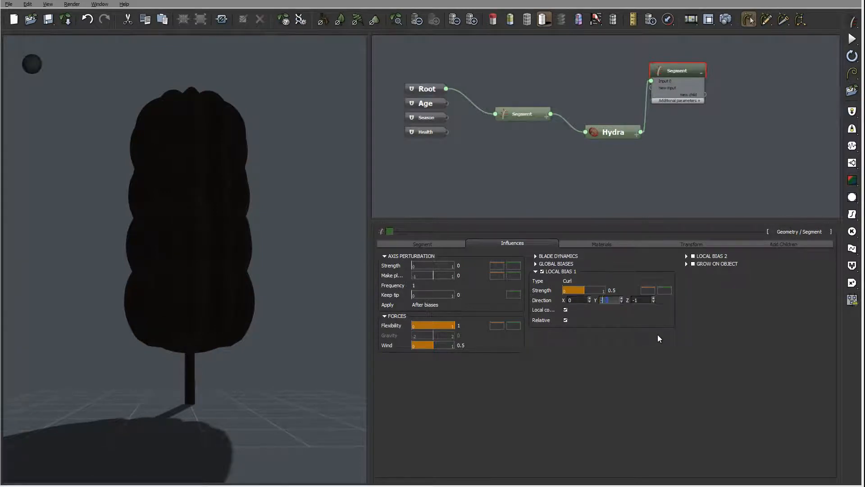
{"action": "key", "text": "Return"}
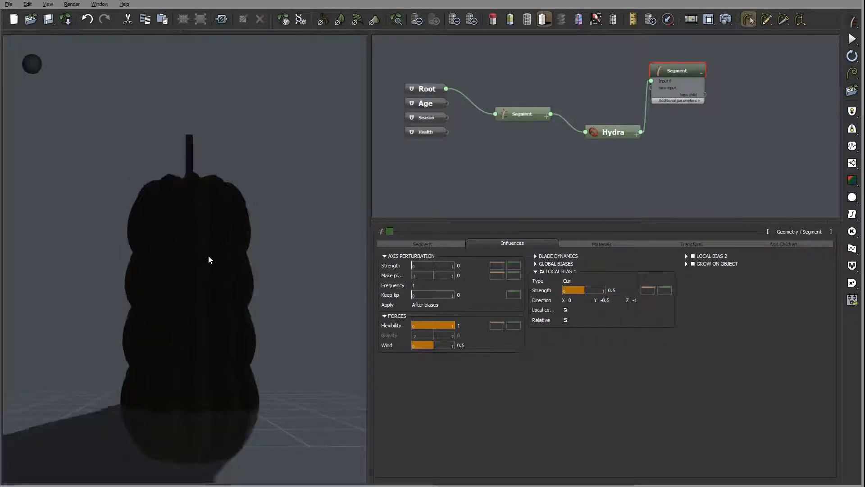
{"action": "mouse_move", "coordinate": [271, 276]}
{"action": "left_mouse_down"}
{"action": "mouse_move", "coordinate": [237, 375]}
{"action": "mouse_move", "coordinate": [151, 278]}
{"action": "mouse_move", "coordinate": [183, 280]}
{"action": "mouse_move", "coordinate": [43, 286]}
{"action": "mouse_move", "coordinate": [36, 265]}
{"action": "left_mouse_up"}
{"action": "left_click_drag", "start_coordinate": [207, 237], "coordinate": [171, 223]}
{"action": "left_click_drag", "start_coordinate": [240, 251], "coordinate": [178, 295]}
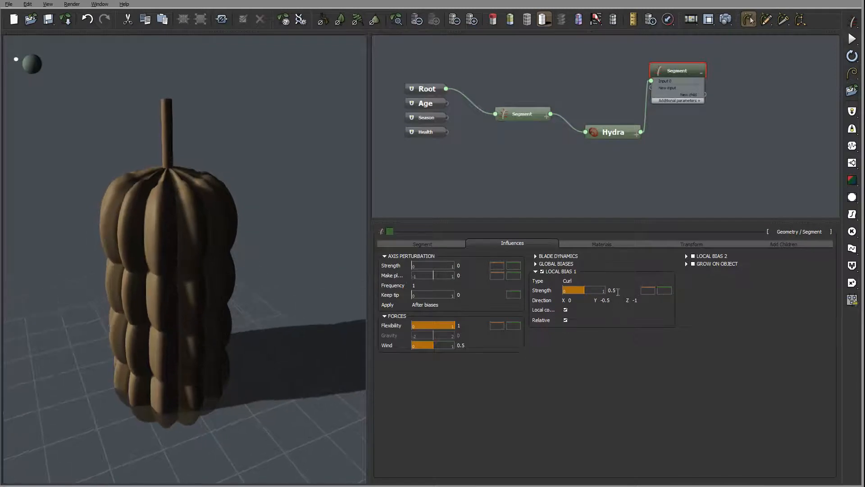
- Set the strength of the banana segment's curl bias to 0.4
{"action": "left_click", "coordinate": [613, 291]}
{"action": "type", "text": "0.4"}
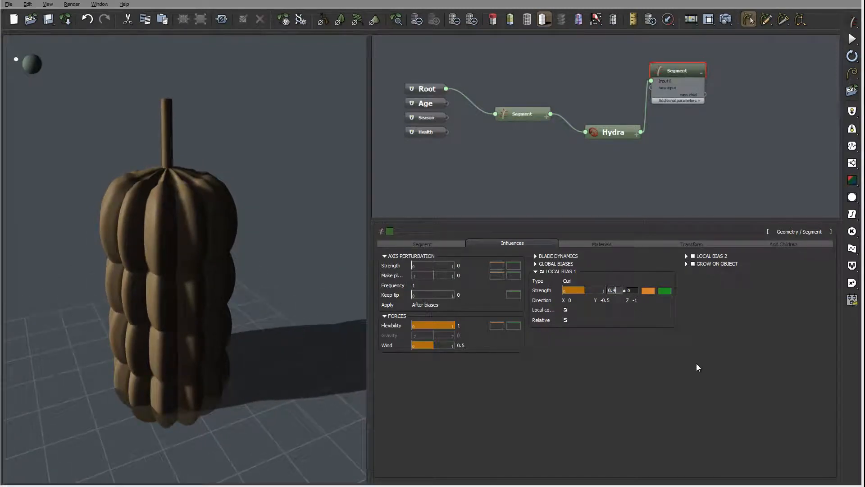
{"action": "key", "text": "Return"}
{"action": "left_click_drag", "start_coordinate": [196, 253], "coordinate": [166, 156]}
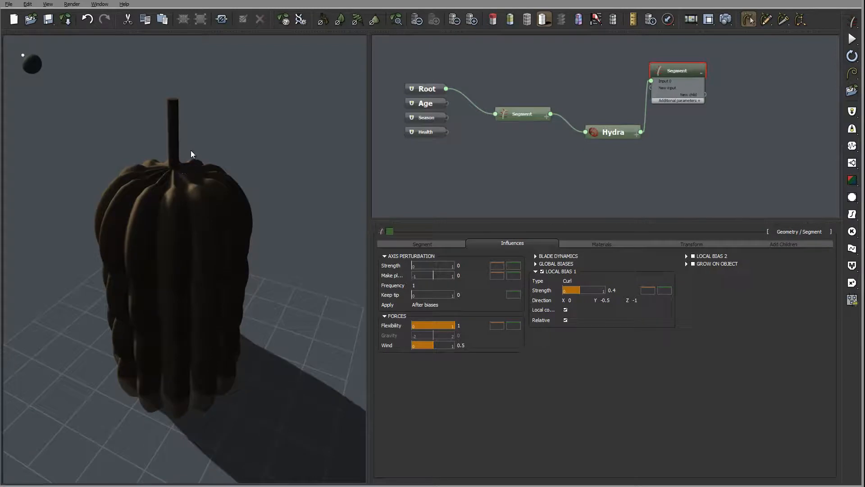
{"action": "left_click_drag", "start_coordinate": [208, 204], "coordinate": [233, 167]}
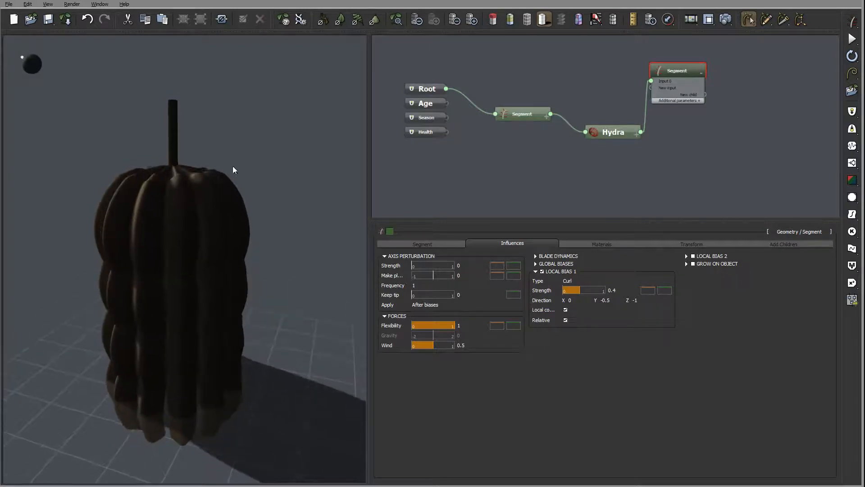
- Set Angle 1 of the Hydra node to 15° and inspect the banana spread
{"action": "left_click", "coordinate": [627, 131]}
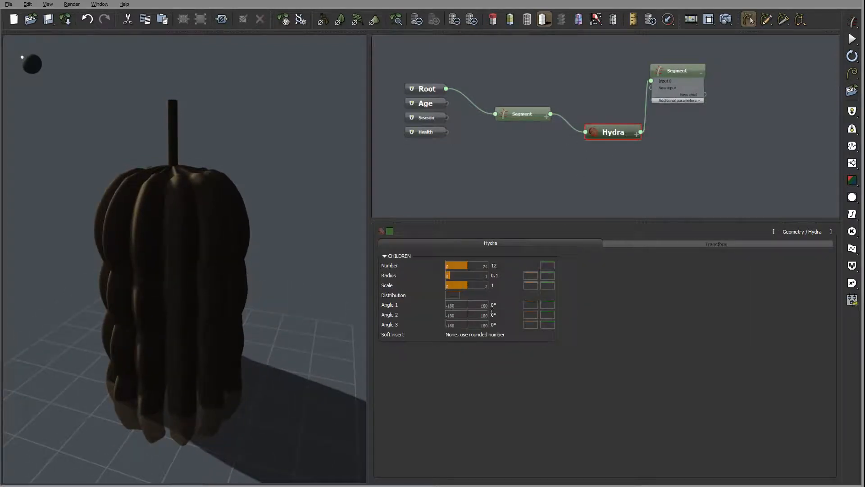
{"action": "left_click", "coordinate": [474, 305]}
{"action": "type", "text": "15"}
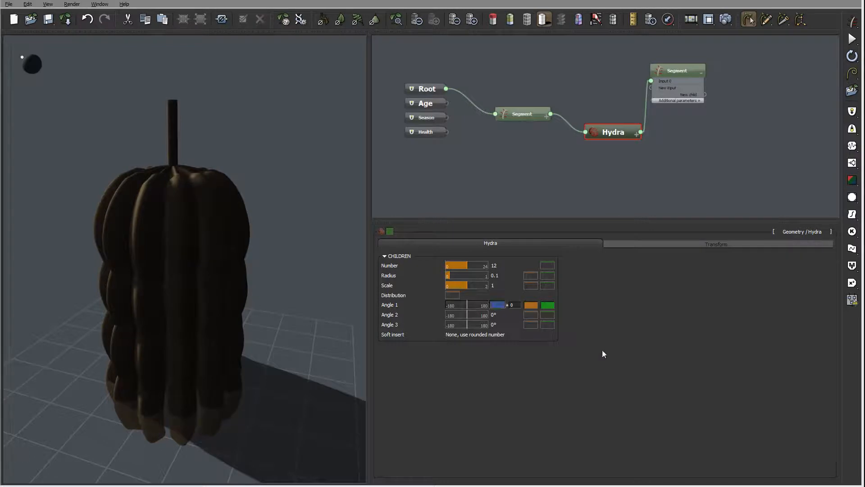
{"action": "key", "text": "Return"}
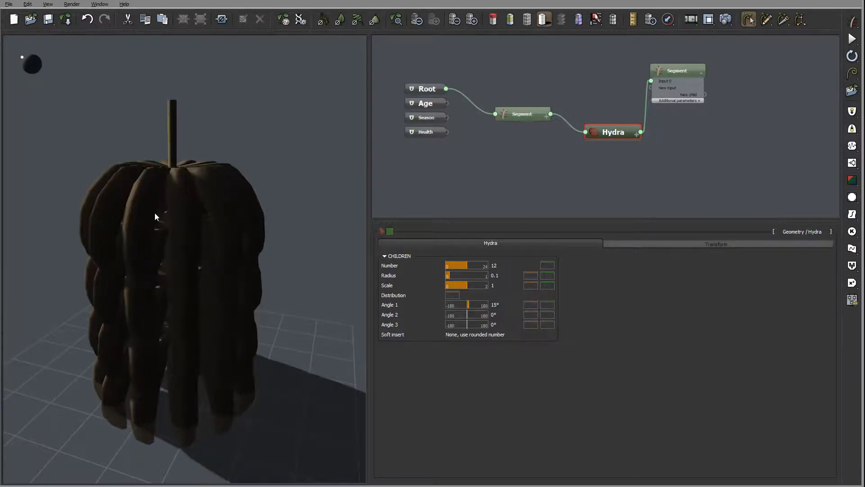
{"action": "left_click_drag", "start_coordinate": [155, 213], "coordinate": [271, 235]}
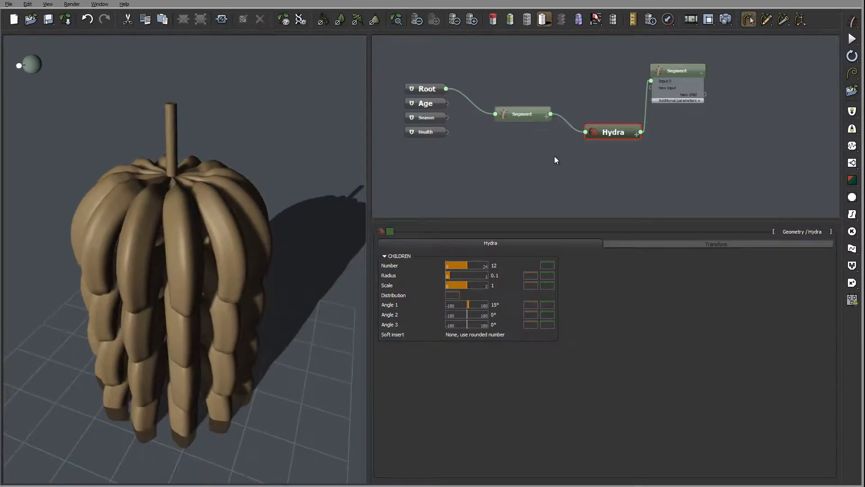
- Set the coil orientation of the stem segment's Hydra children to 127°
{"action": "left_click", "coordinate": [522, 114]}
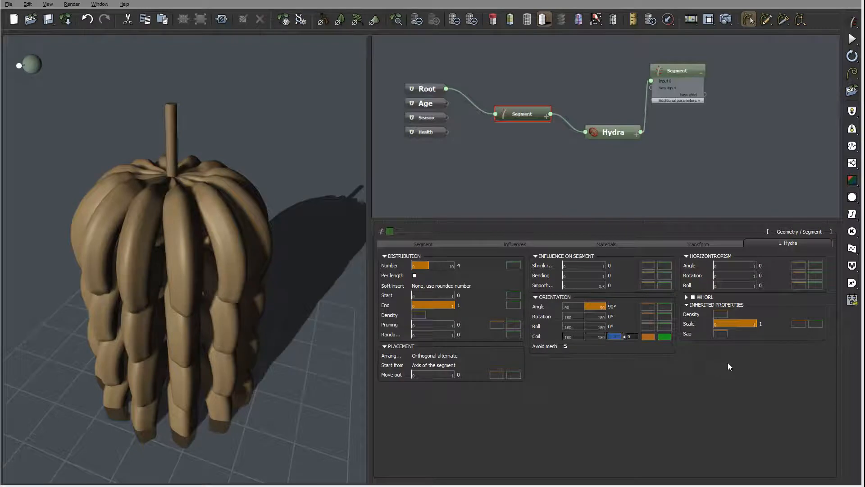
{"action": "type", "text": "127"}
{"action": "key", "text": "Return"}
{"action": "left_click_drag", "start_coordinate": [189, 315], "coordinate": [246, 353]}
- Set the coil orientation of the stem segment's Hydra children to 137° and inspect how the rows interlock
{"action": "left_click", "coordinate": [613, 336]}
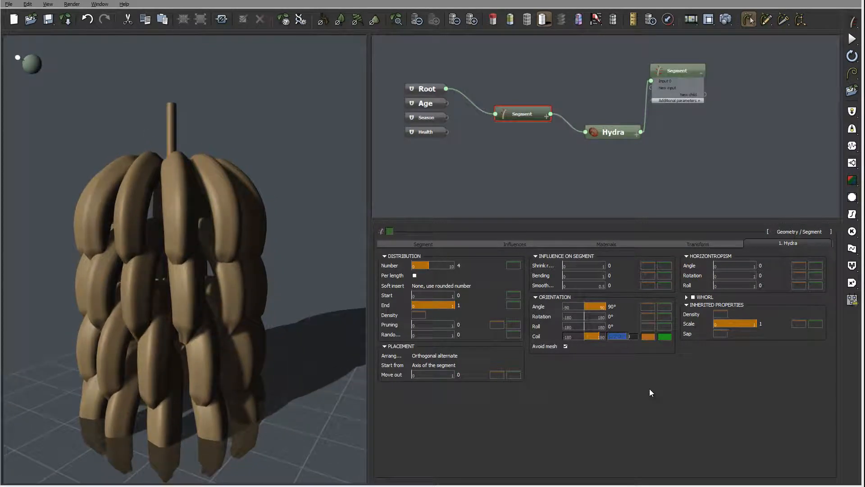
{"action": "type", "text": "137"}
{"action": "key", "text": "Return"}
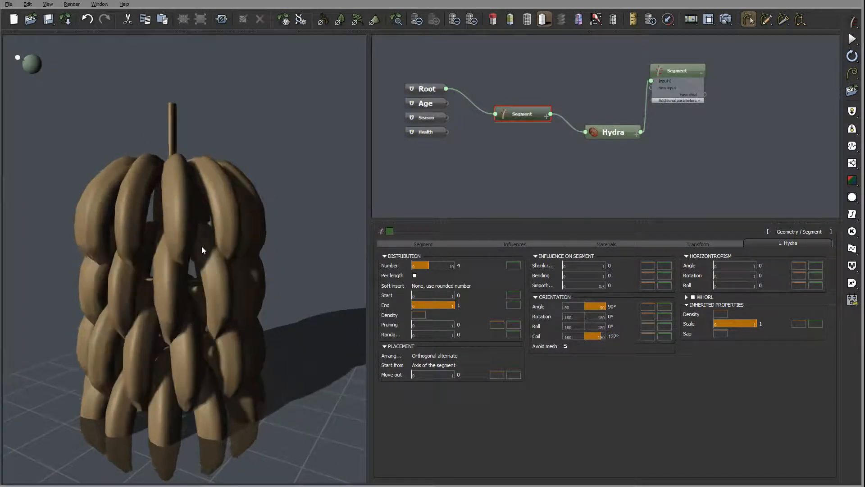
{"action": "left_click_drag", "start_coordinate": [200, 254], "coordinate": [215, 363]}
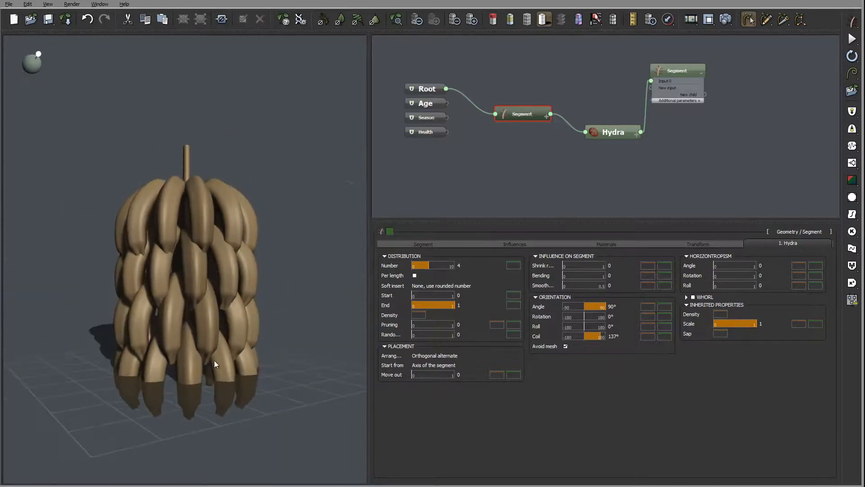
- Edit the profile filter of the Hydra node's Angle 1, lowering its starting keypoint to about Y -0.85
{"action": "left_click", "coordinate": [622, 135]}
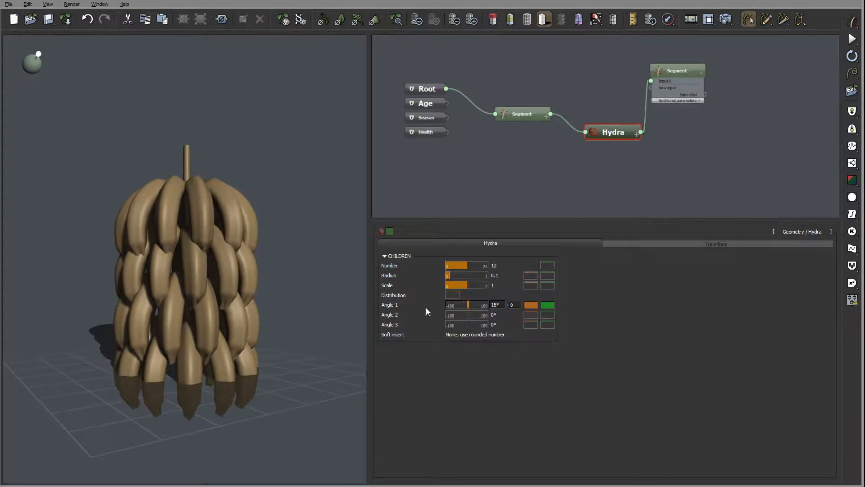
{"action": "left_click", "coordinate": [530, 306]}
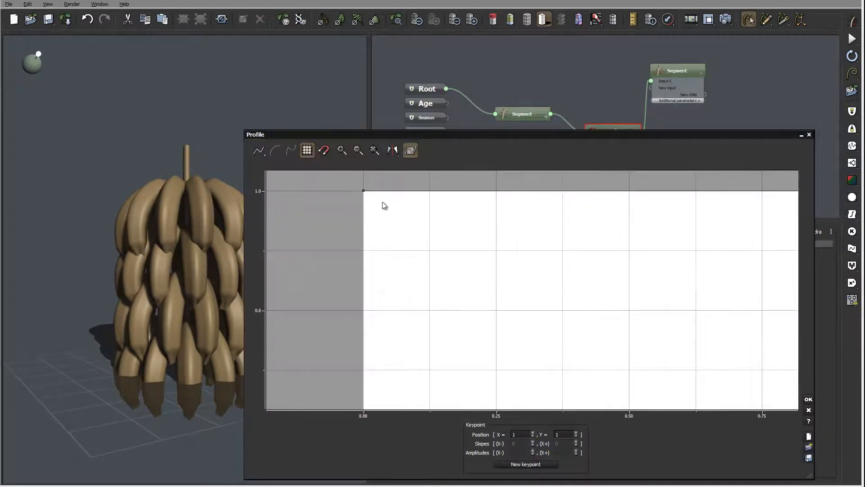
{"action": "left_click_drag", "start_coordinate": [364, 191], "coordinate": [319, 324]}
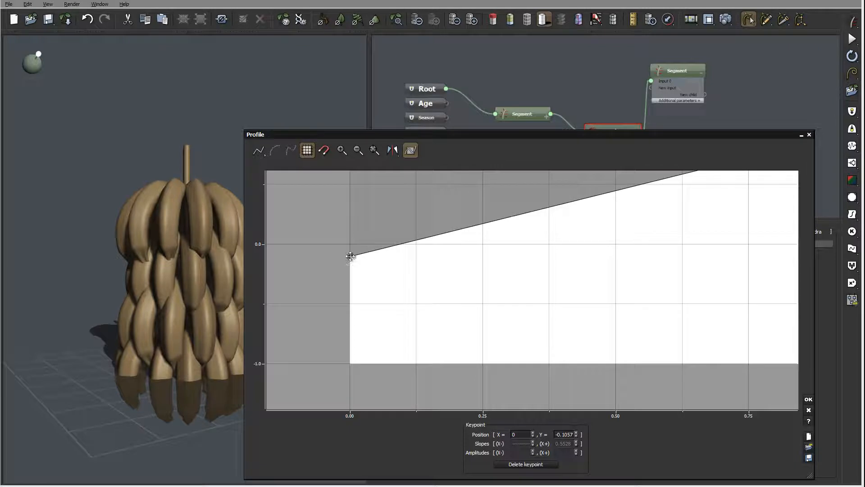
{"action": "left_click_drag", "start_coordinate": [350, 255], "coordinate": [322, 346]}
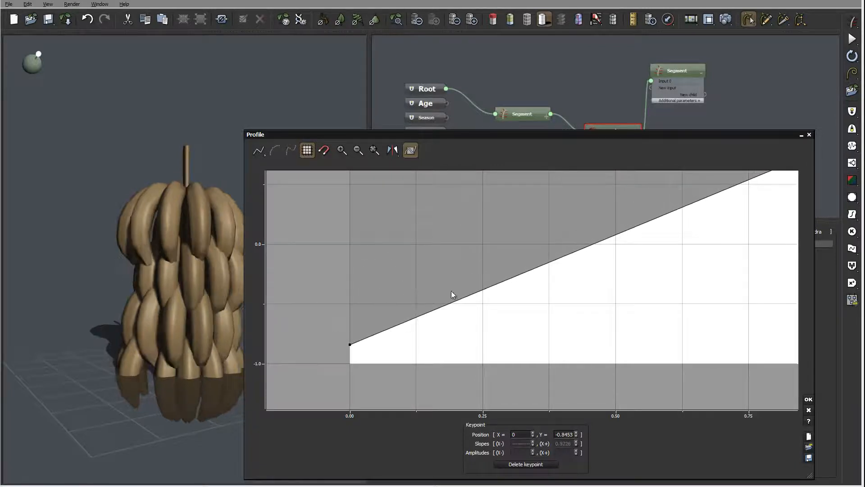
- Add a keypoint at about X 0.73, Y 0.91 to the Angle 1 profile curve and accept the filter
{"action": "left_click", "coordinate": [499, 337]}
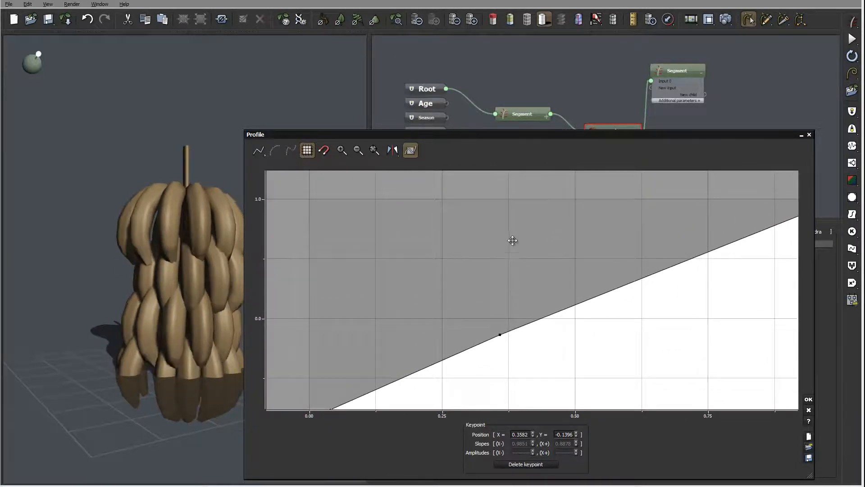
{"action": "left_click_drag", "start_coordinate": [502, 223], "coordinate": [698, 209]}
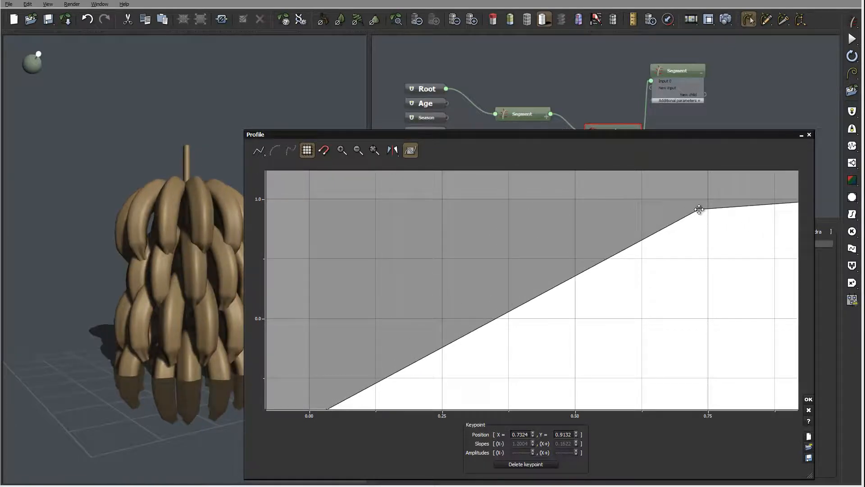
{"action": "left_click", "coordinate": [808, 399]}
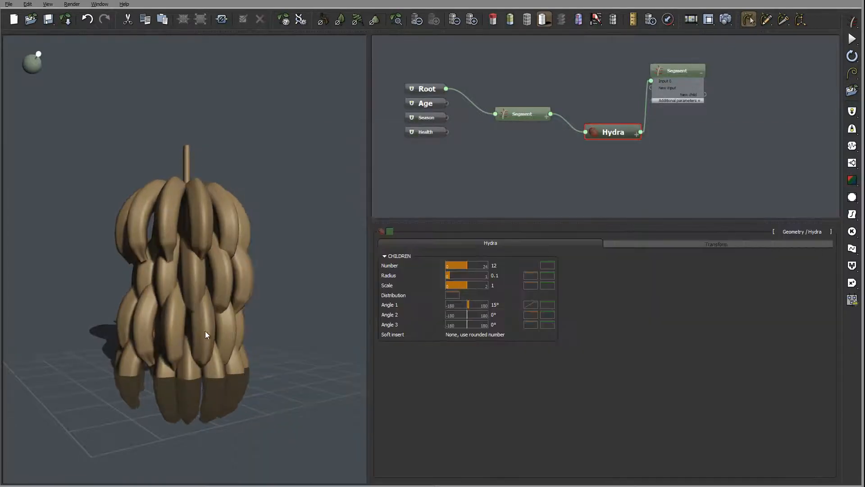
{"action": "mouse_move", "coordinate": [205, 331]}
{"action": "left_mouse_down"}
{"action": "mouse_move", "coordinate": [233, 243]}
{"action": "mouse_move", "coordinate": [288, 255]}
{"action": "mouse_move", "coordinate": [303, 219]}
{"action": "mouse_move", "coordinate": [288, 290]}
{"action": "mouse_move", "coordinate": [251, 338]}
{"action": "mouse_move", "coordinate": [154, 334]}
{"action": "mouse_move", "coordinate": [213, 335]}
{"action": "left_mouse_up"}
- Set Angle 1 of the Hydra node to 25°
{"action": "left_click", "coordinate": [507, 303]}
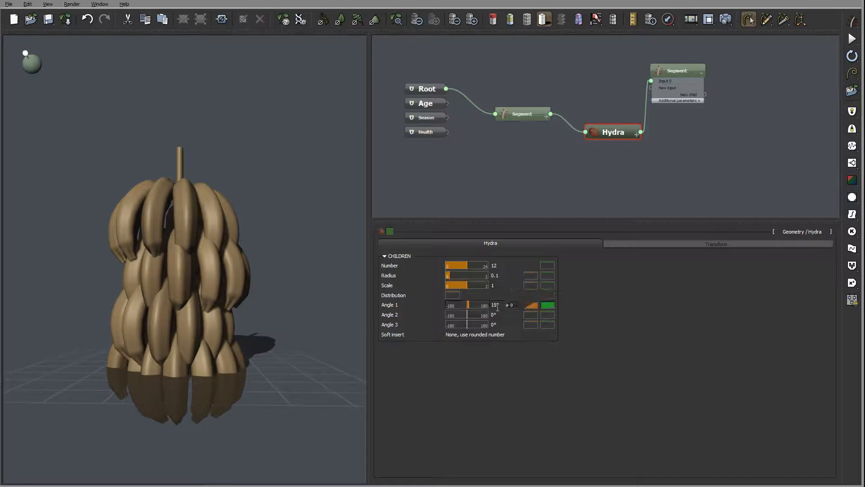
{"action": "type", "text": "25"}
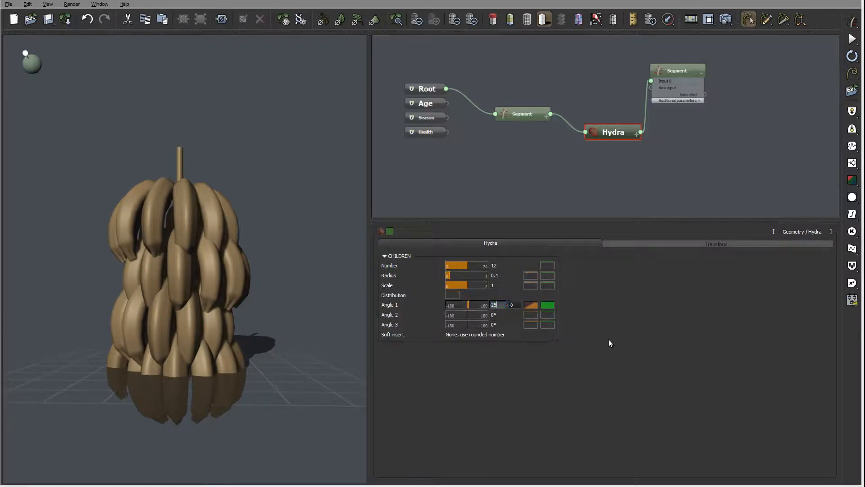
{"action": "key", "text": "Return"}
{"action": "left_click_drag", "start_coordinate": [238, 266], "coordinate": [221, 263]}
- Reset the Hydra node's Angle 1 profile filter and give Angle 1 a function-of-parent curve rising from about Y -0.58
{"action": "left_click", "coordinate": [527, 306]}
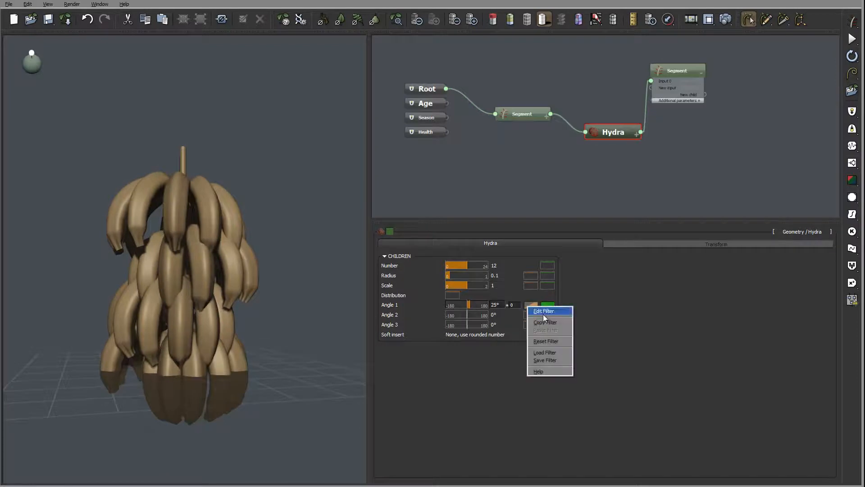
{"action": "left_click", "coordinate": [545, 342]}
{"action": "left_click", "coordinate": [544, 307]}
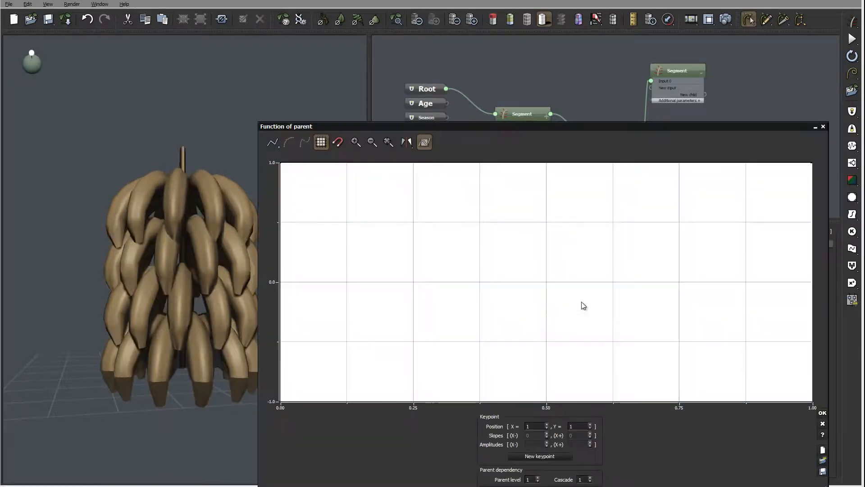
{"action": "left_click_drag", "start_coordinate": [346, 214], "coordinate": [305, 360]}
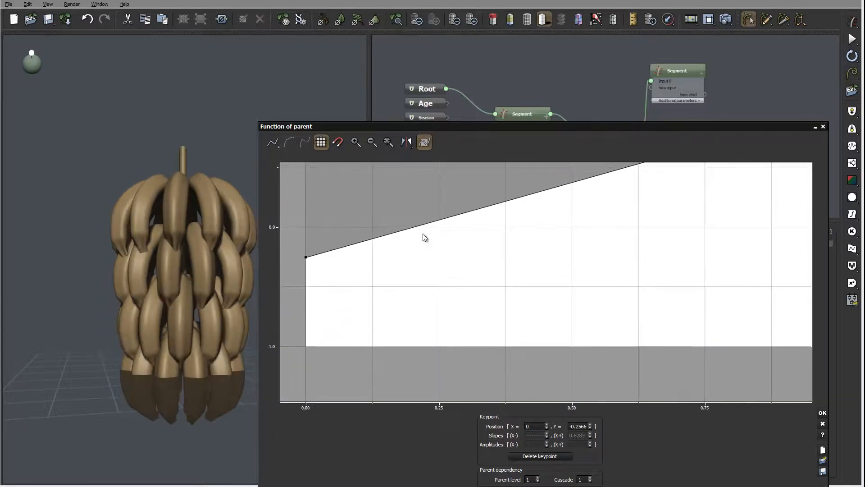
{"action": "left_click_drag", "start_coordinate": [304, 262], "coordinate": [296, 331]}
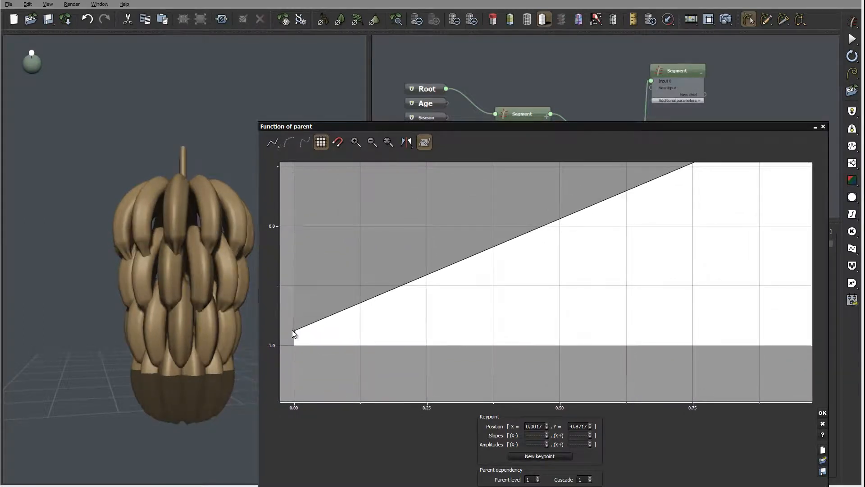
{"action": "left_click_drag", "start_coordinate": [294, 330], "coordinate": [293, 294]}
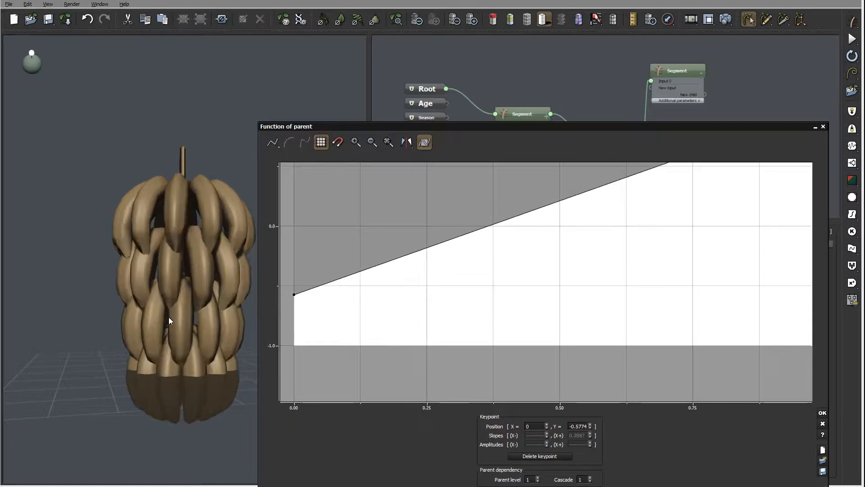
{"action": "left_click_drag", "start_coordinate": [169, 317], "coordinate": [207, 317]}
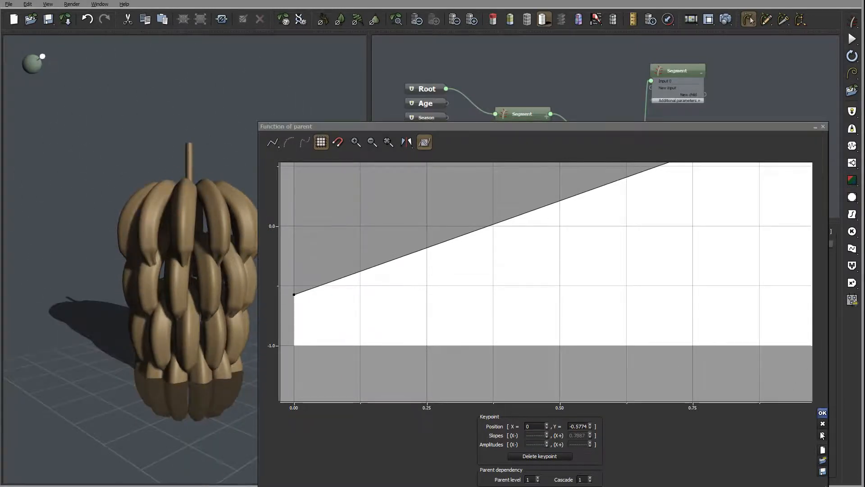
{"action": "left_click", "coordinate": [821, 414]}
{"action": "mouse_move", "coordinate": [84, 211]}
{"action": "left_mouse_down"}
{"action": "mouse_move", "coordinate": [261, 204]}
{"action": "mouse_move", "coordinate": [158, 236]}
{"action": "mouse_move", "coordinate": [193, 179]}
{"action": "mouse_move", "coordinate": [173, 204]}
{"action": "mouse_move", "coordinate": [64, 199]}
{"action": "mouse_move", "coordinate": [174, 227]}
{"action": "mouse_move", "coordinate": [185, 183]}
{"action": "mouse_move", "coordinate": [353, 170]}
{"action": "left_mouse_up"}
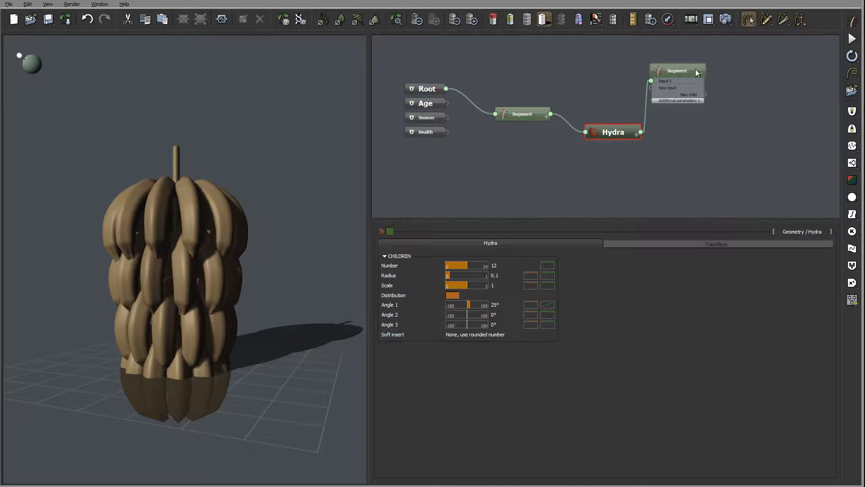
- Set the length variation of the banana segment to 0.4 and inspect the bunch from several sides
{"action": "left_click", "coordinate": [671, 72]}
{"action": "left_click", "coordinate": [423, 244]}
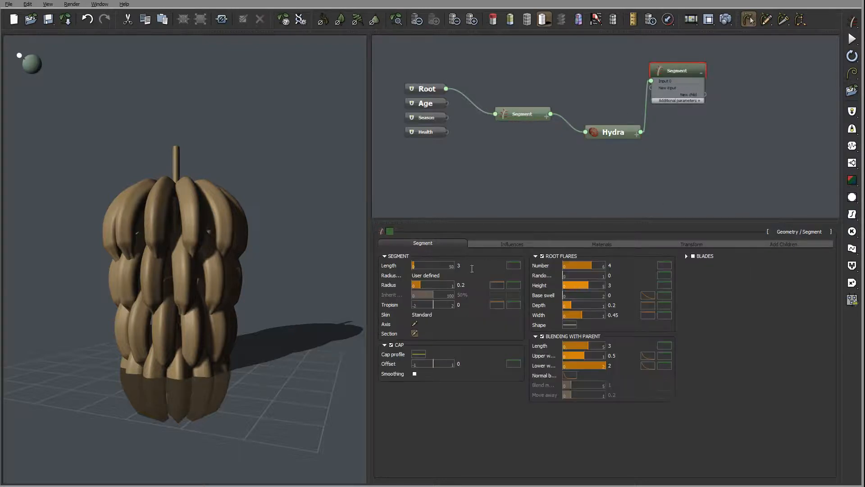
{"action": "mouse_move", "coordinate": [604, 305]}
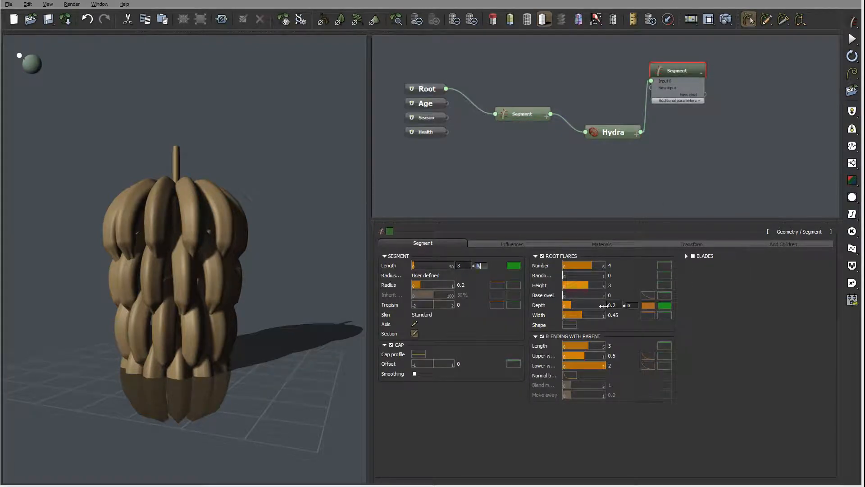
{"action": "left_click", "coordinate": [682, 325]}
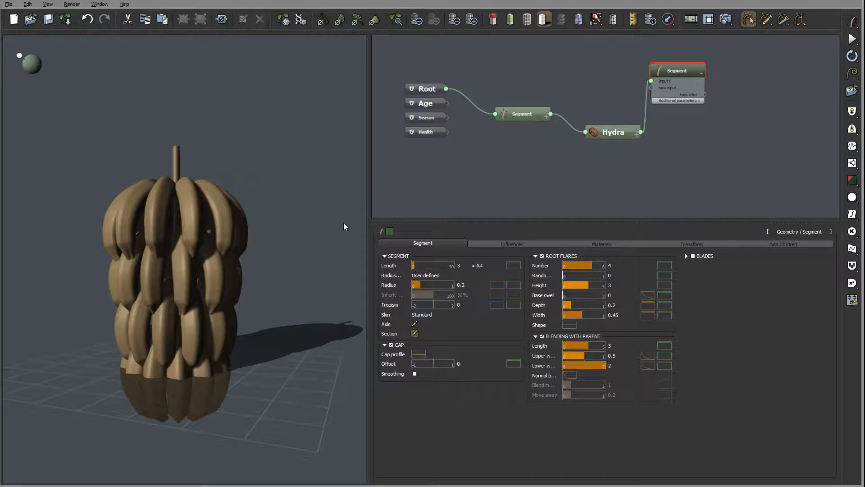
{"action": "left_click_drag", "start_coordinate": [209, 239], "coordinate": [196, 300]}
{"action": "scroll", "coordinate": [141, 264], "scroll_direction": "up", "scroll_amount": 3}
{"action": "scroll", "coordinate": [199, 253], "scroll_direction": "down", "scroll_amount": 2}
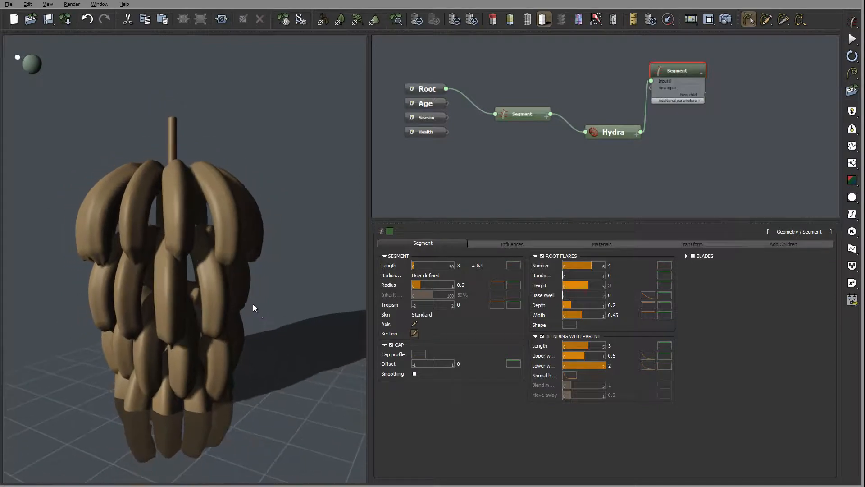
{"action": "right_click_drag", "start_coordinate": [253, 304], "coordinate": [225, 344]}
{"action": "right_click_drag", "start_coordinate": [130, 313], "coordinate": [140, 216]}
{"action": "right_click_drag", "start_coordinate": [291, 182], "coordinate": [255, 181]}
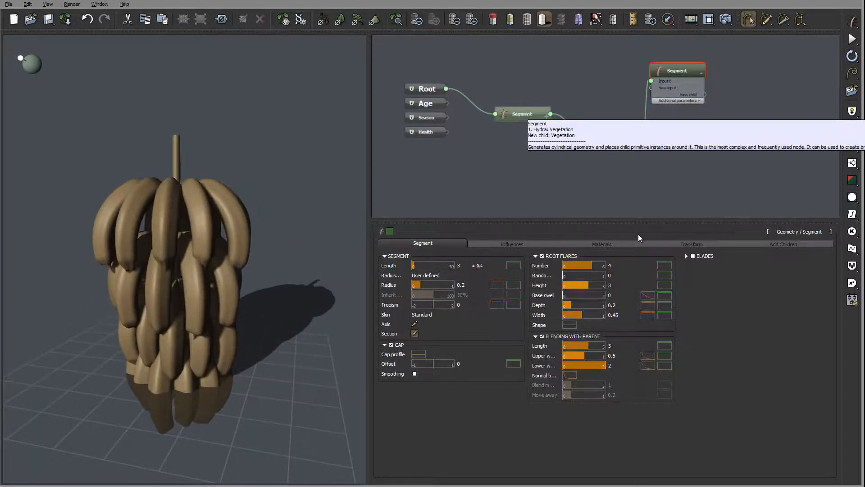
- Set the number of Hydra children on the stem segment to 6 and inspect the bunch from the side and above
{"action": "left_click", "coordinate": [747, 244]}
{"action": "right_click", "coordinate": [785, 245]}
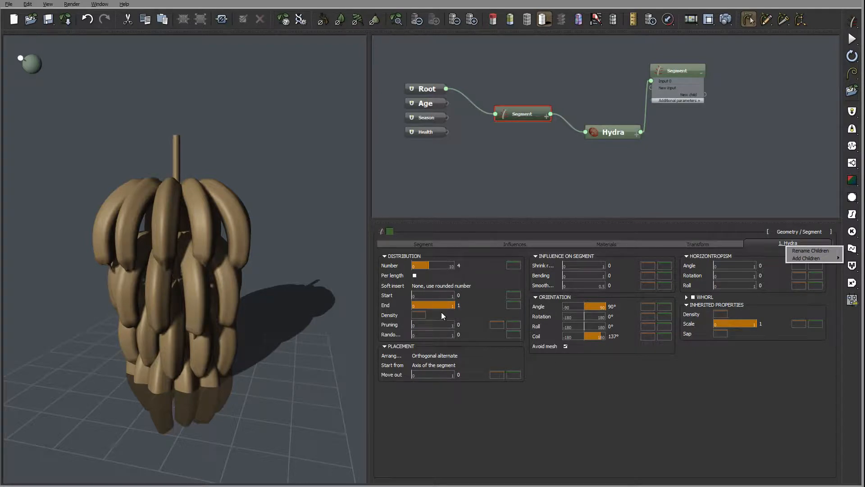
{"action": "left_click_drag", "start_coordinate": [272, 248], "coordinate": [189, 244]}
{"action": "left_click", "coordinate": [460, 265]}
{"action": "double_click", "coordinate": [462, 265]}
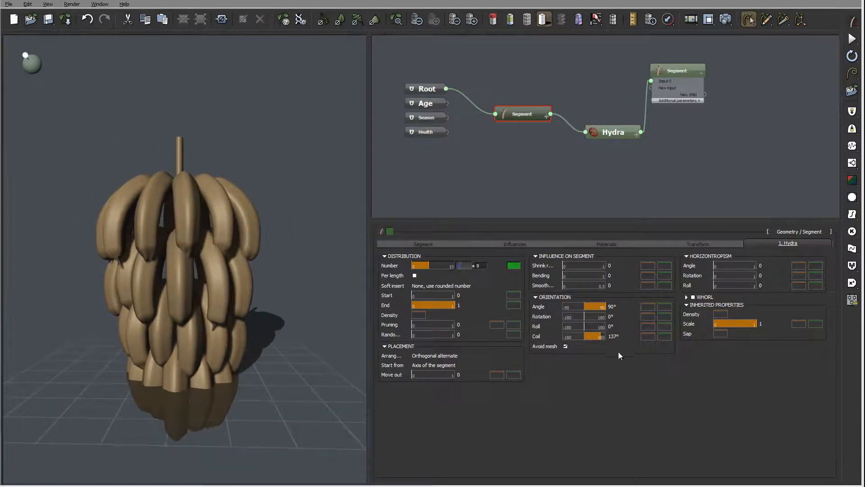
{"action": "type", "text": "6"}
{"action": "key", "text": "Return"}
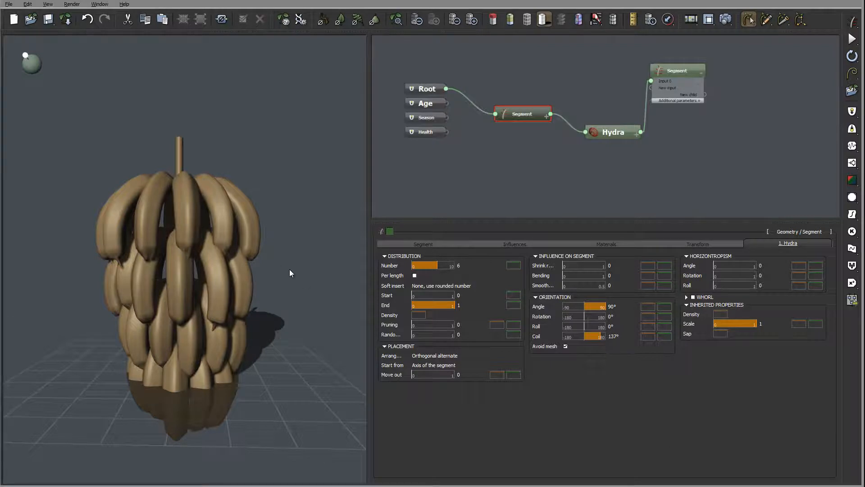
{"action": "mouse_move", "coordinate": [226, 253]}
{"action": "left_mouse_down"}
{"action": "mouse_move", "coordinate": [264, 237]}
{"action": "mouse_move", "coordinate": [139, 264]}
{"action": "mouse_move", "coordinate": [270, 249]}
{"action": "mouse_move", "coordinate": [180, 282]}
{"action": "mouse_move", "coordinate": [226, 266]}
{"action": "mouse_move", "coordinate": [209, 247]}
{"action": "mouse_move", "coordinate": [261, 221]}
{"action": "mouse_move", "coordinate": [240, 212]}
{"action": "mouse_move", "coordinate": [212, 245]}
{"action": "left_mouse_up"}
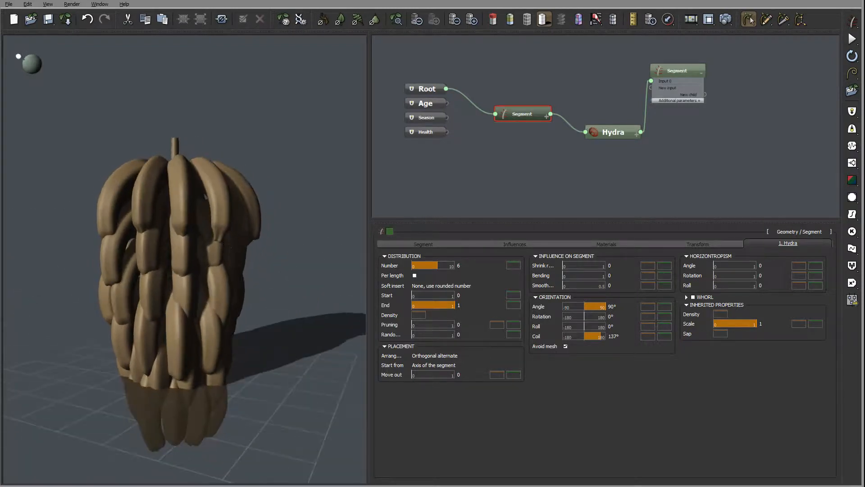
{"action": "left_click_drag", "start_coordinate": [156, 154], "coordinate": [178, 213]}
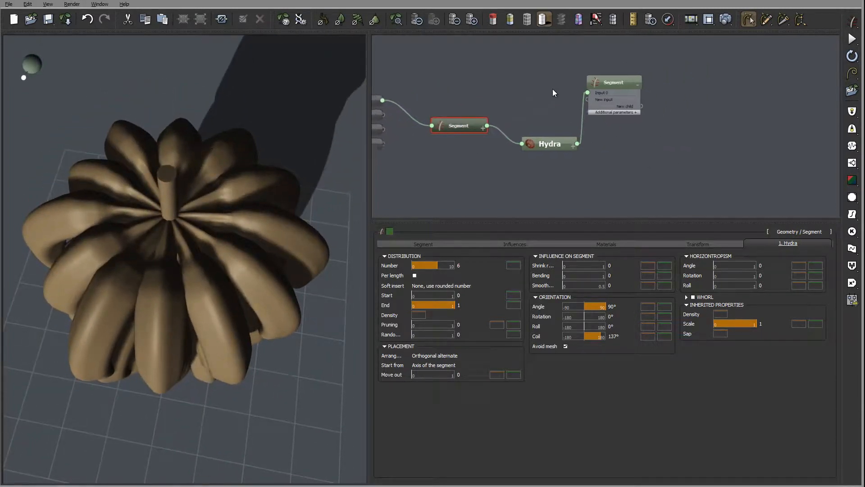
- Rearrange the graph by moving the banana segment node outward and the Hydra node above the stem segment's level
{"action": "middle_click_drag", "start_coordinate": [629, 163], "coordinate": [587, 185]}
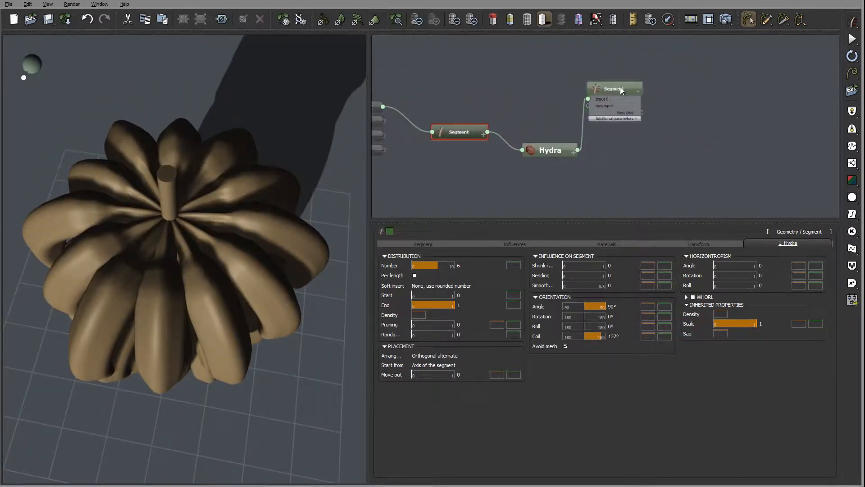
{"action": "left_click_drag", "start_coordinate": [614, 89], "coordinate": [679, 96]}
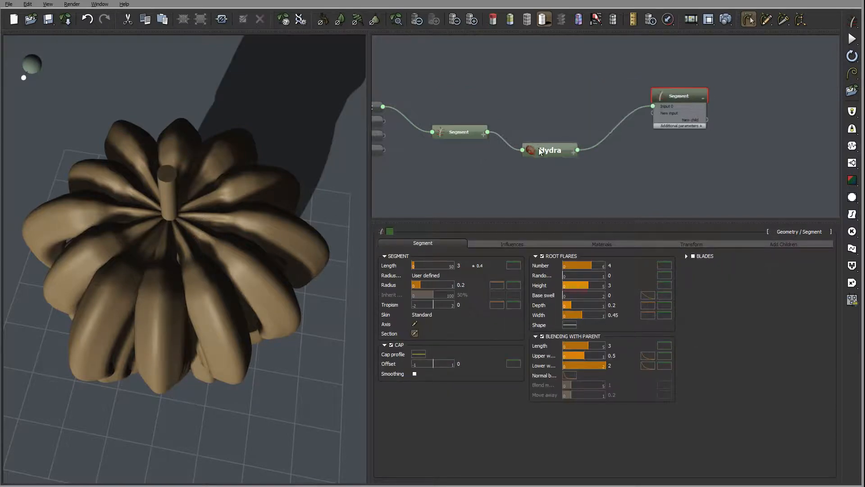
{"action": "left_click_drag", "start_coordinate": [541, 151], "coordinate": [549, 86]}
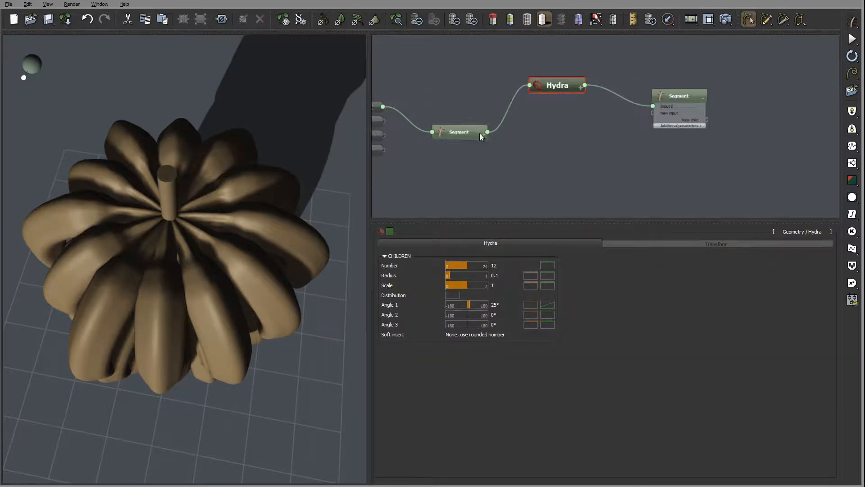
{"action": "left_click", "coordinate": [479, 133]}
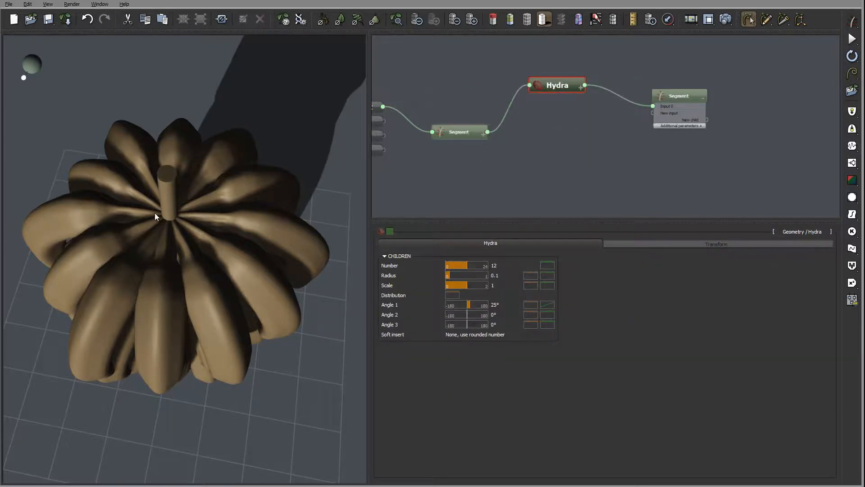
{"action": "left_click", "coordinate": [566, 88]}
{"action": "middle_click_drag", "start_coordinate": [550, 127], "coordinate": [548, 123]}
- Add a new Segment geometry node and connect it to the stem segment's Hydra child output
{"action": "right_click", "coordinate": [554, 134]}
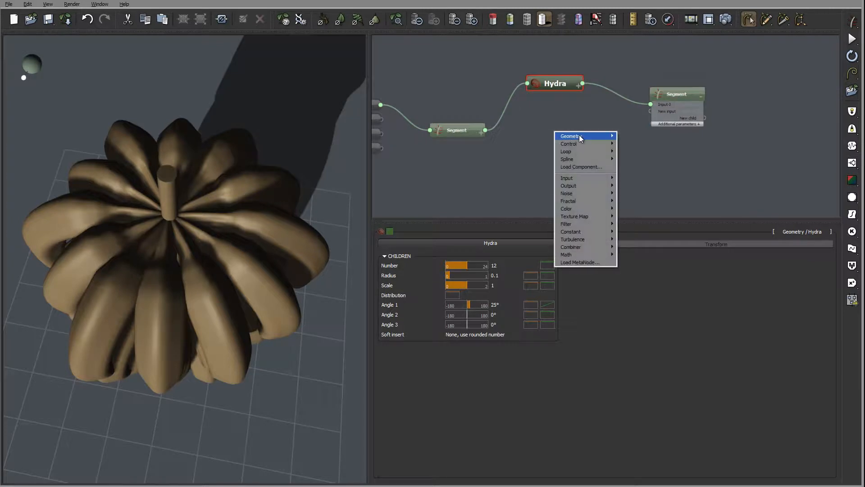
{"action": "mouse_move", "coordinate": [580, 135]}
{"action": "left_click", "coordinate": [541, 137]}
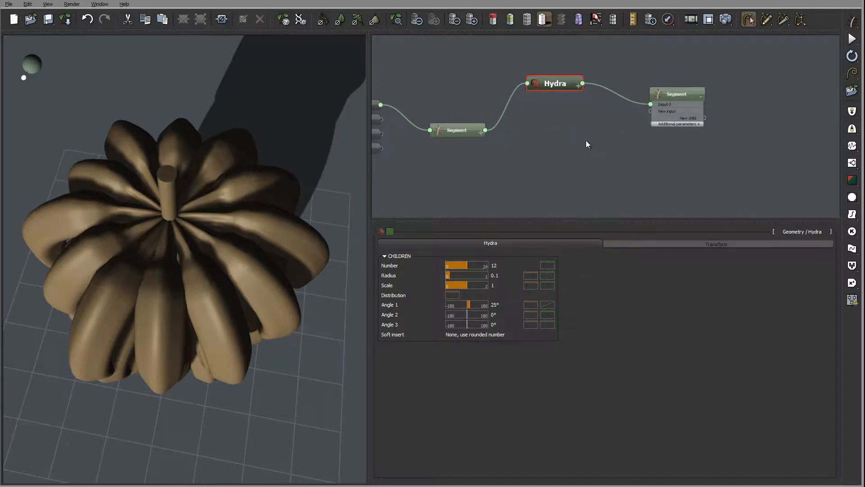
{"action": "left_click_drag", "start_coordinate": [533, 130], "coordinate": [483, 130]}
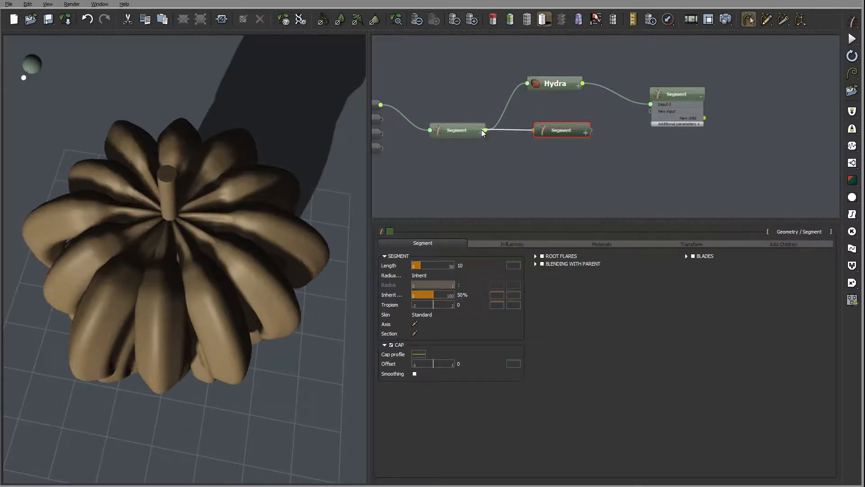
{"action": "mouse_move", "coordinate": [485, 129]}
{"action": "left_click_drag", "start_coordinate": [187, 221], "coordinate": [221, 176]}
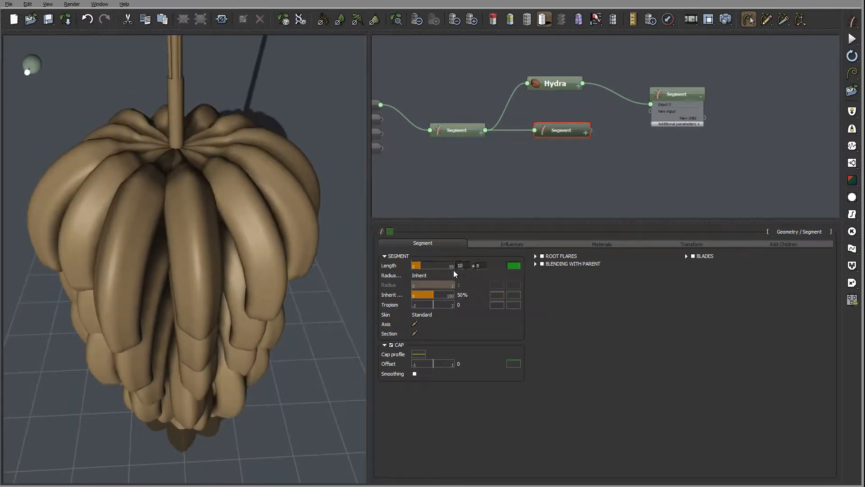
- Enable blending with parent on the new segment and set its length to 0.5
{"action": "left_click", "coordinate": [535, 263]}
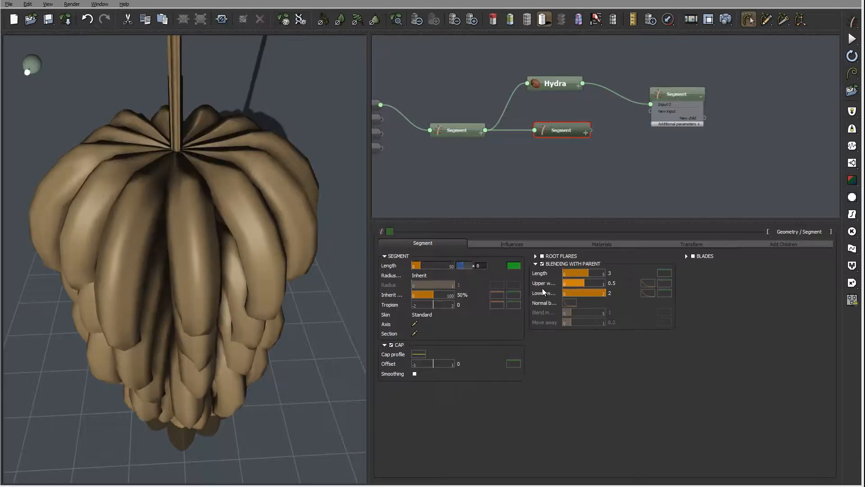
{"action": "type", "text": "0.5"}
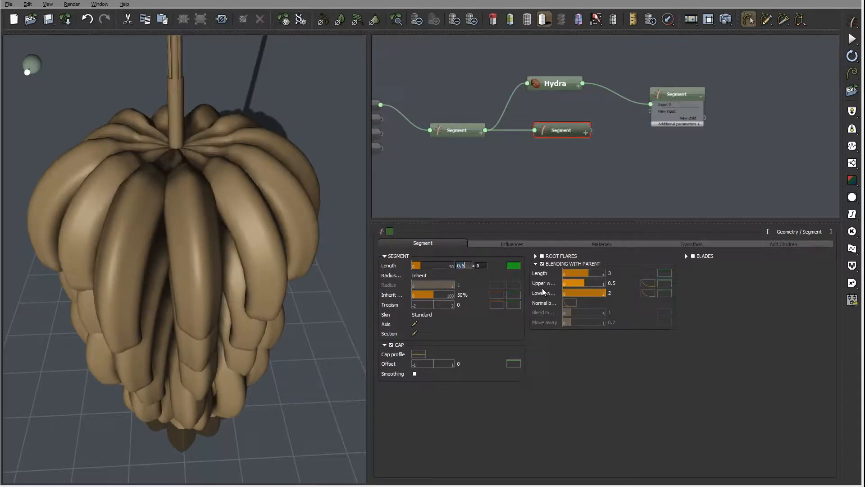
{"action": "key", "text": "Return"}
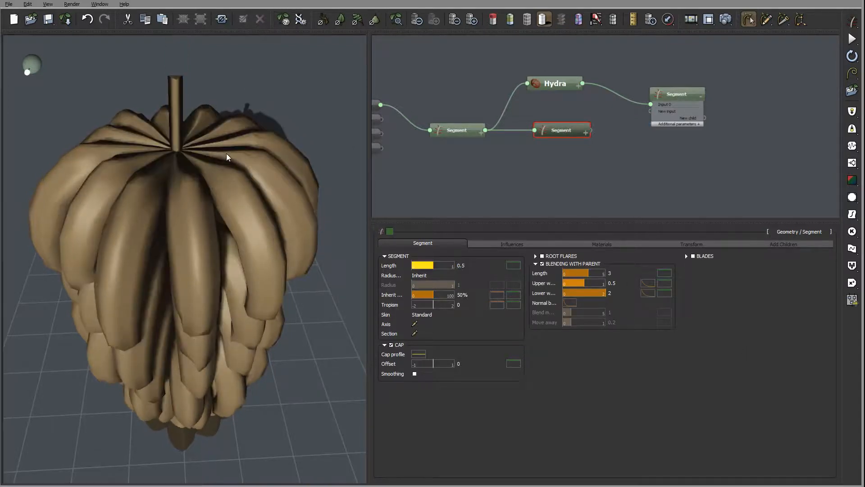
{"action": "left_click_drag", "start_coordinate": [226, 153], "coordinate": [185, 226]}
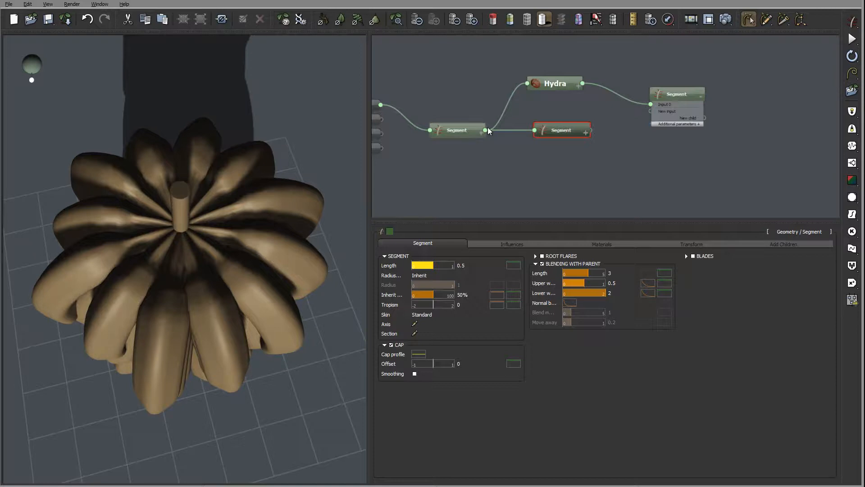
- Lower the new segment node in the graph and give it a user-defined radius of 0.2
{"action": "left_click", "coordinate": [563, 129]}
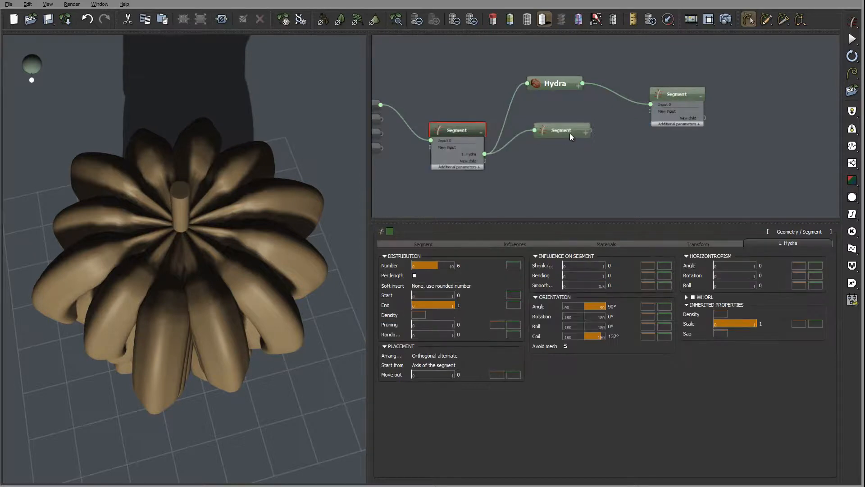
{"action": "left_click", "coordinate": [573, 153]}
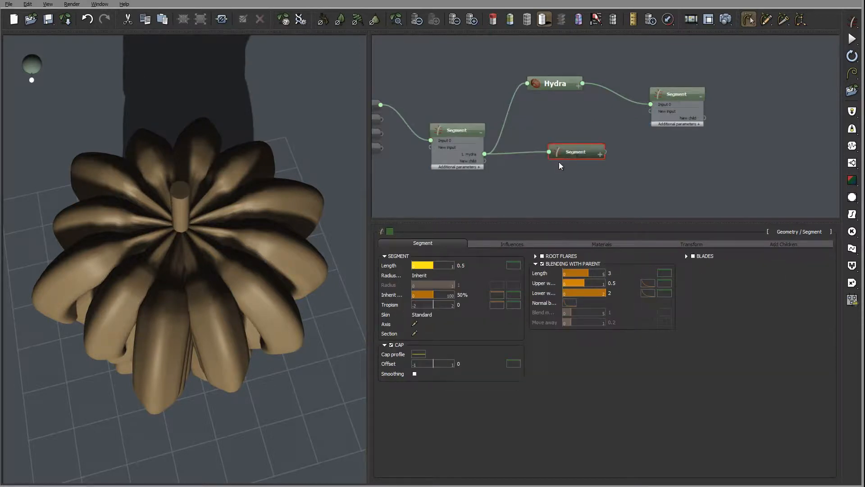
{"action": "left_click", "coordinate": [426, 274]}
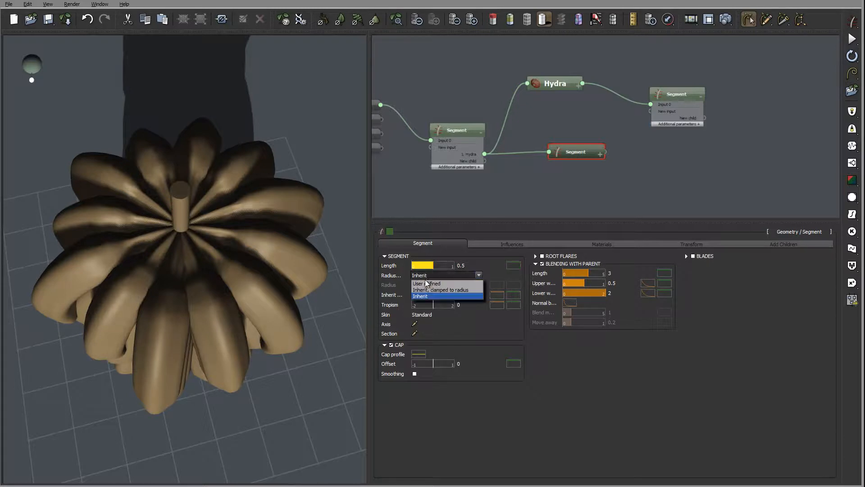
{"action": "left_click", "coordinate": [425, 288]}
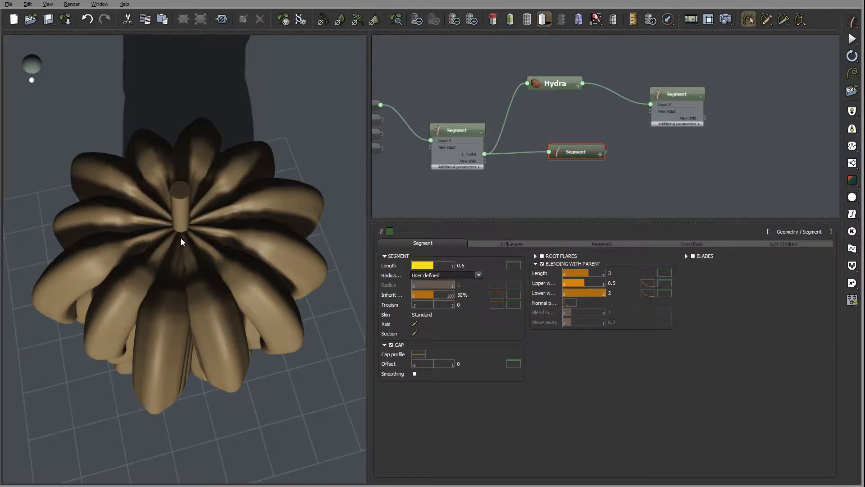
{"action": "left_click_drag", "start_coordinate": [213, 237], "coordinate": [359, 228]}
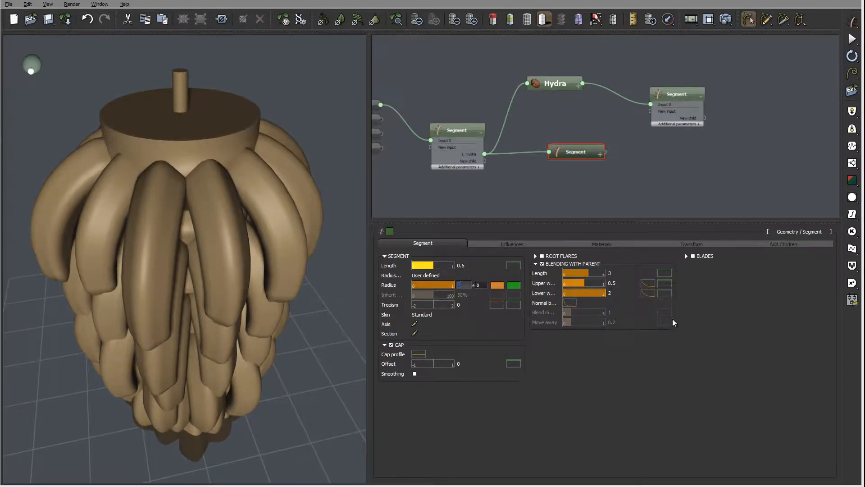
{"action": "type", "text": "0.2"}
{"action": "key", "text": "Return"}
{"action": "left_click_drag", "start_coordinate": [215, 126], "coordinate": [300, 153]}
{"action": "middle_click_drag", "start_coordinate": [646, 176], "coordinate": [627, 195]}
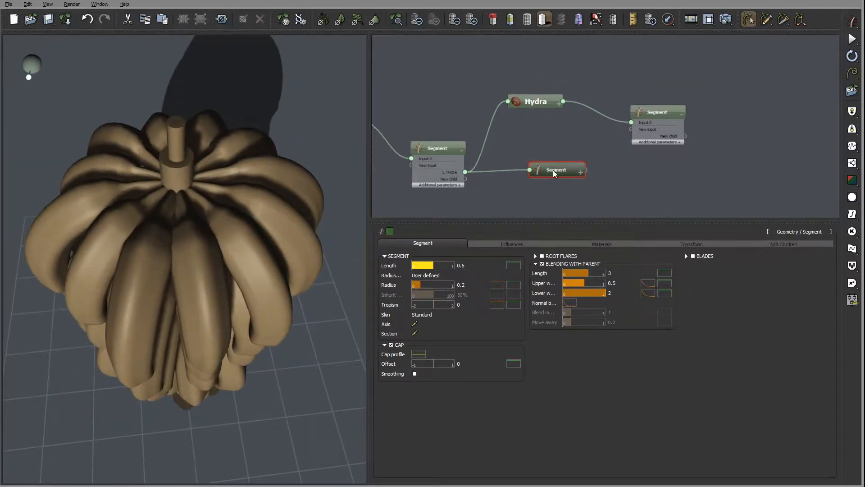
- Raise the new base segment's blending length to about 3.68 and set its segment length to 0.2
{"action": "left_click_drag", "start_coordinate": [587, 274], "coordinate": [594, 274]}
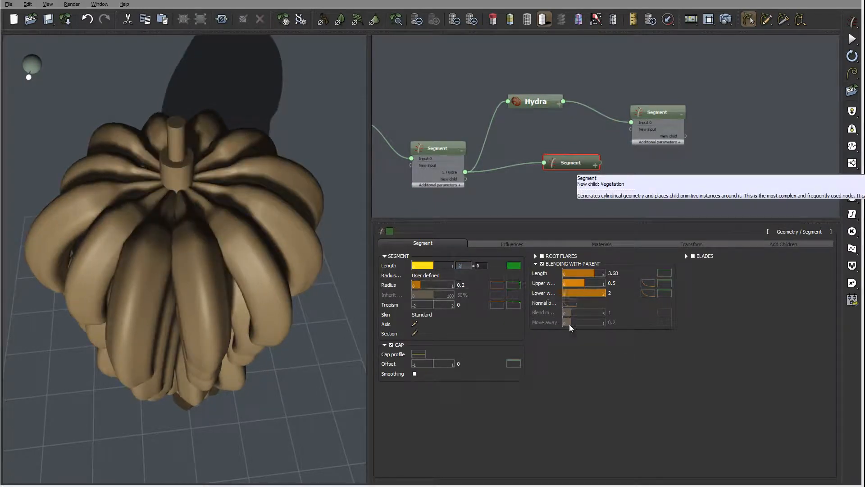
{"action": "mouse_move", "coordinate": [277, 190]}
{"action": "left_mouse_down"}
{"action": "mouse_move", "coordinate": [186, 185]}
{"action": "mouse_move", "coordinate": [237, 144]}
{"action": "mouse_move", "coordinate": [231, 192]}
{"action": "mouse_move", "coordinate": [211, 173]}
{"action": "mouse_move", "coordinate": [175, 160]}
{"action": "mouse_move", "coordinate": [166, 196]}
{"action": "mouse_move", "coordinate": [178, 202]}
{"action": "mouse_move", "coordinate": [177, 178]}
{"action": "mouse_move", "coordinate": [192, 165]}
{"action": "mouse_move", "coordinate": [163, 152]}
{"action": "mouse_move", "coordinate": [267, 197]}
{"action": "left_mouse_up"}
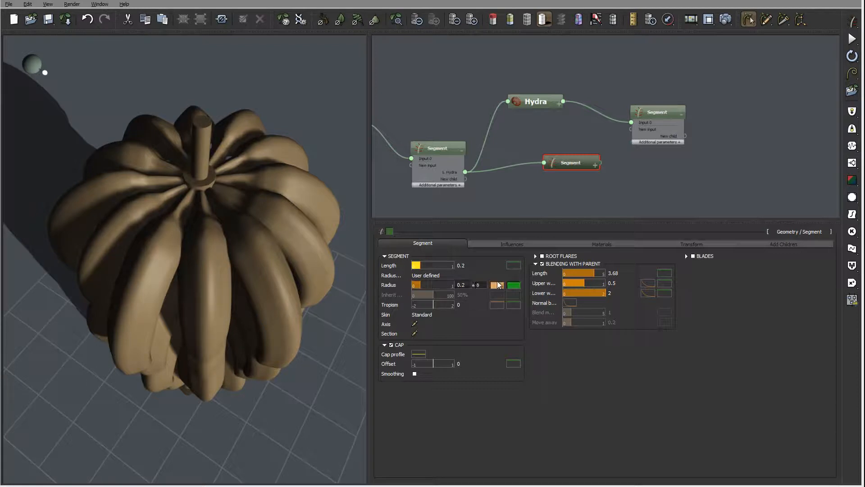
- Shape the base segment's radius profile to stay at 1 until about 0.47 along its length, then taper linearly to 0 at the end
{"action": "left_click", "coordinate": [497, 285]}
{"action": "left_click", "coordinate": [529, 166]}
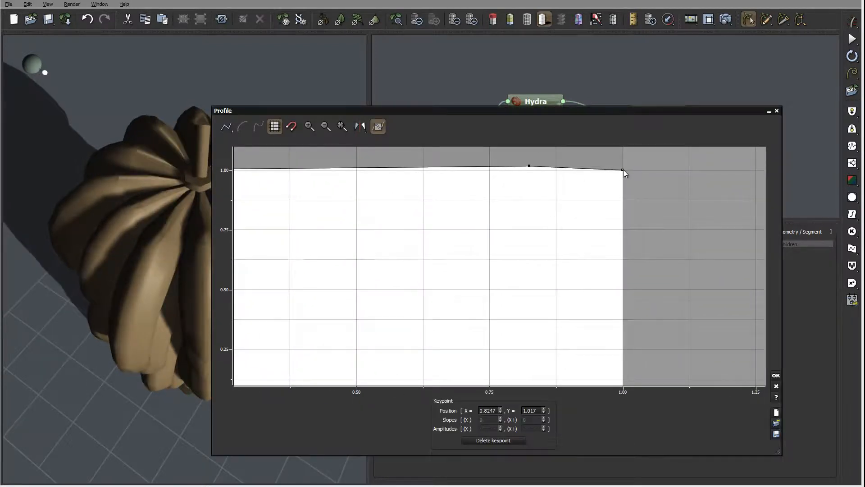
{"action": "left_click_drag", "start_coordinate": [623, 170], "coordinate": [675, 387]}
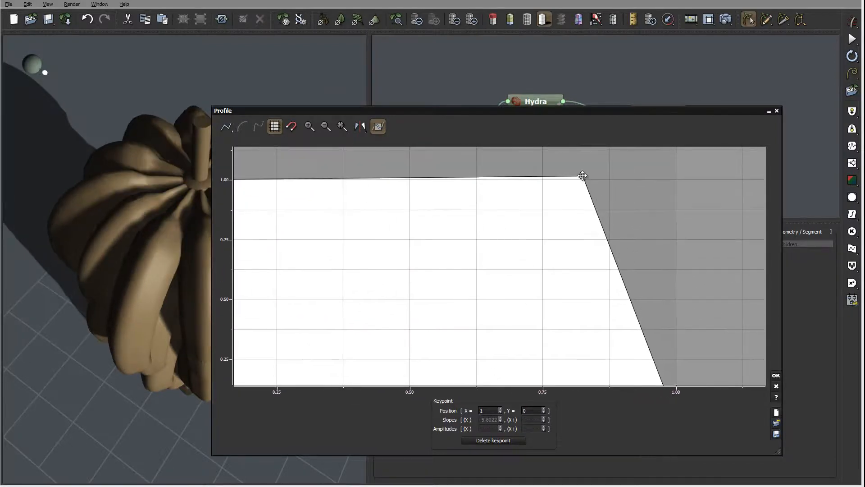
{"action": "left_click_drag", "start_coordinate": [581, 177], "coordinate": [517, 179]}
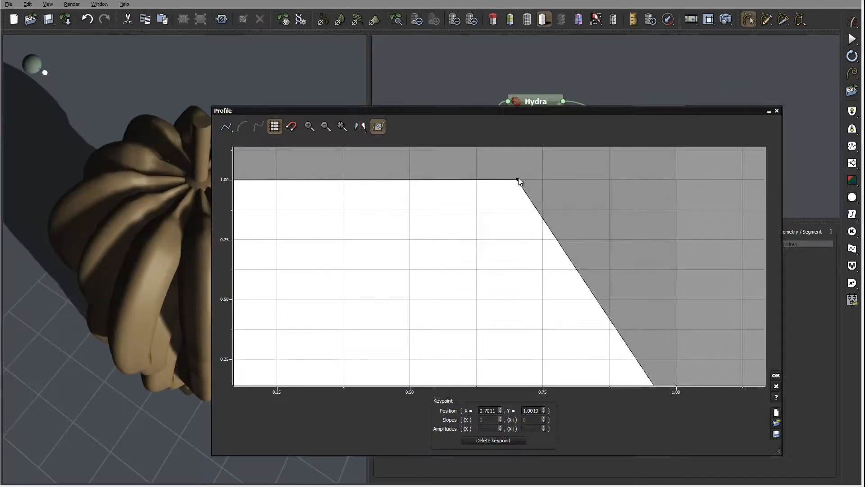
{"action": "left_click_drag", "start_coordinate": [516, 179], "coordinate": [395, 180]}
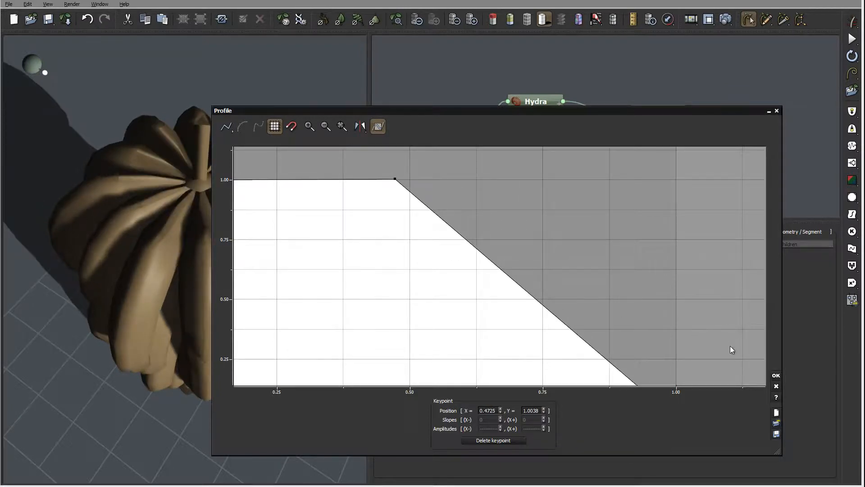
{"action": "left_click", "coordinate": [776, 376]}
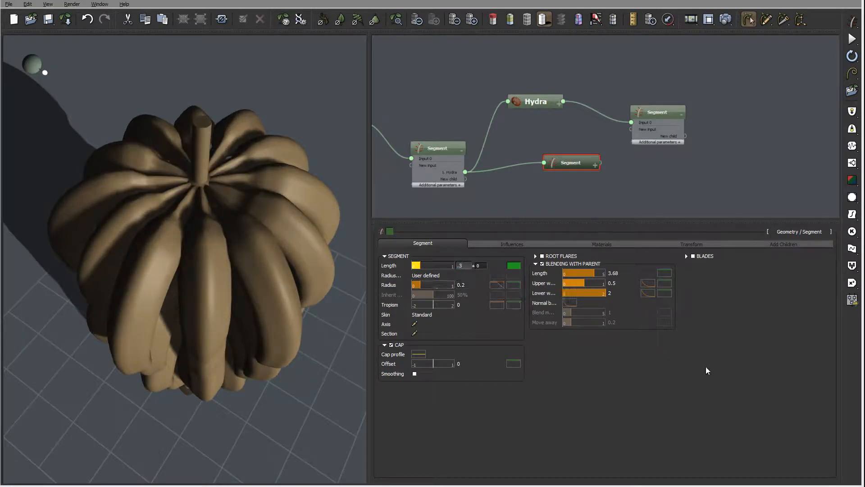
- Set the base segment's length to 0.3 and inspect its blend with the bananas
{"action": "key", "text": "Return"}
{"action": "left_click_drag", "start_coordinate": [221, 210], "coordinate": [189, 135]}
{"action": "left_click_drag", "start_coordinate": [207, 185], "coordinate": [112, 228]}
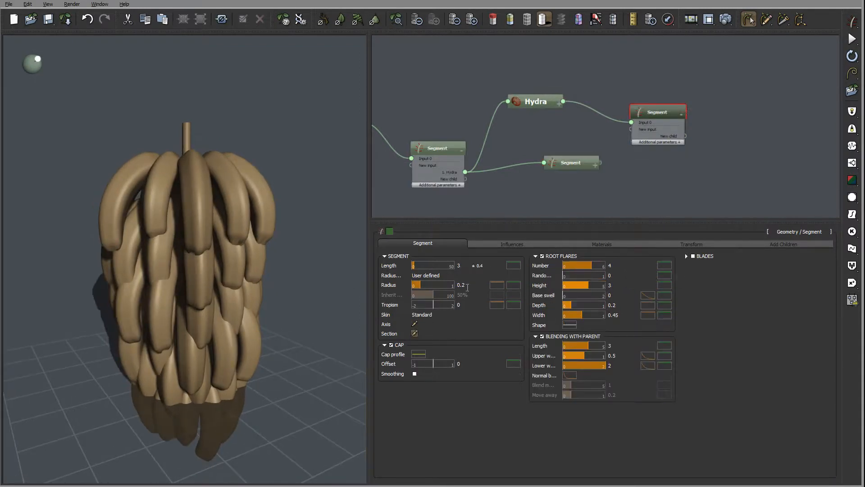
- Add a section spline to the banana segment's middle, reposition the middle splines, and narrow the sections toward one end, the outermost to radius about 0.63
{"action": "left_click", "coordinate": [414, 334]}
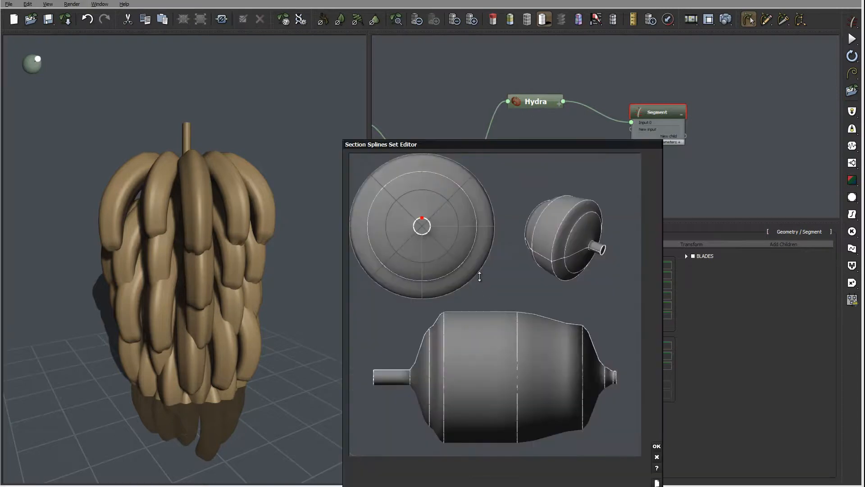
{"action": "left_click", "coordinate": [516, 335]}
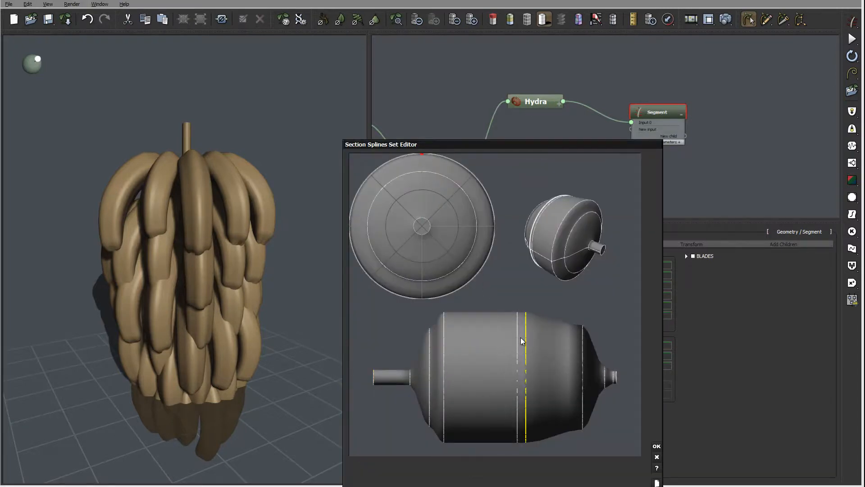
{"action": "mouse_move", "coordinate": [520, 337]}
{"action": "left_mouse_down"}
{"action": "mouse_move", "coordinate": [487, 337]}
{"action": "mouse_move", "coordinate": [534, 340]}
{"action": "left_mouse_up"}
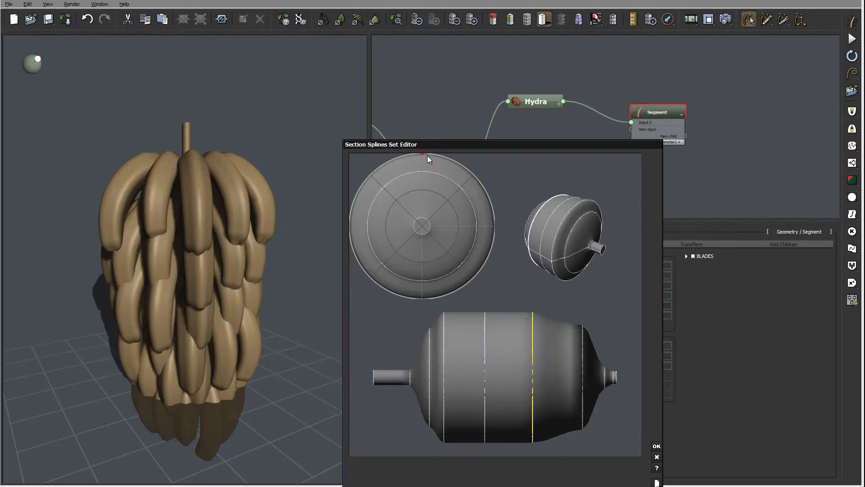
{"action": "left_click_drag", "start_coordinate": [423, 157], "coordinate": [415, 181]}
{"action": "left_click", "coordinate": [582, 383]}
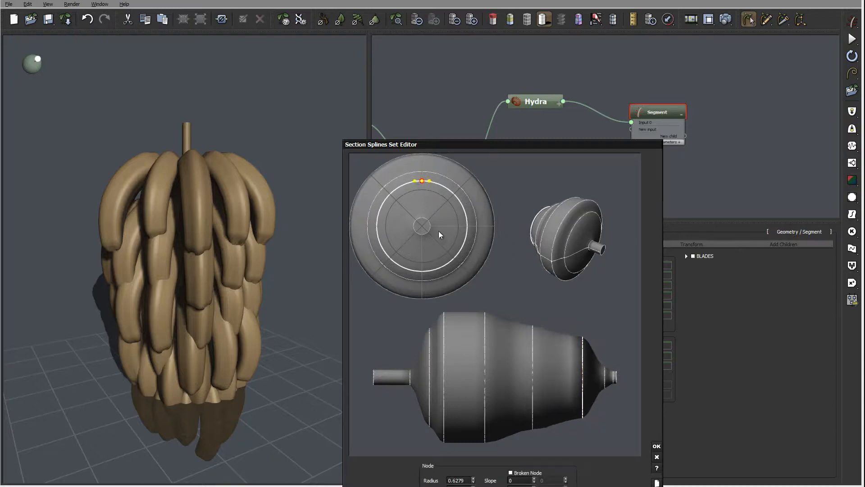
{"action": "left_click", "coordinate": [484, 378]}
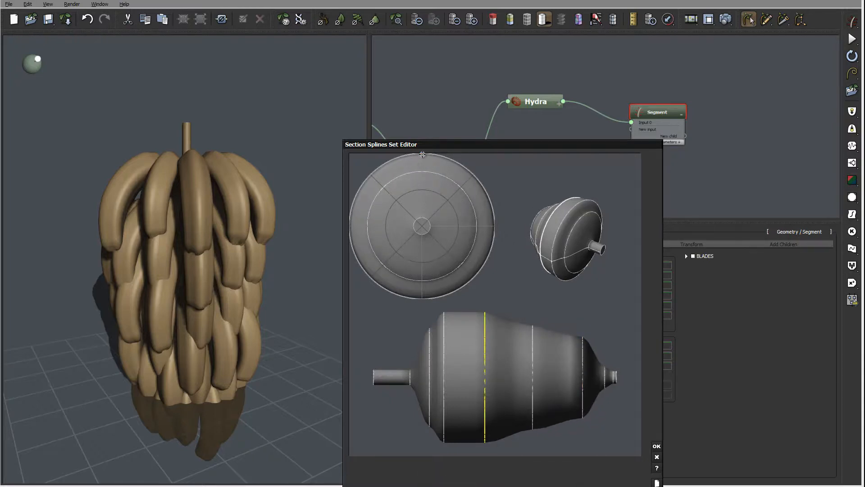
{"action": "left_click", "coordinate": [422, 154]}
{"action": "left_click", "coordinate": [657, 446]}
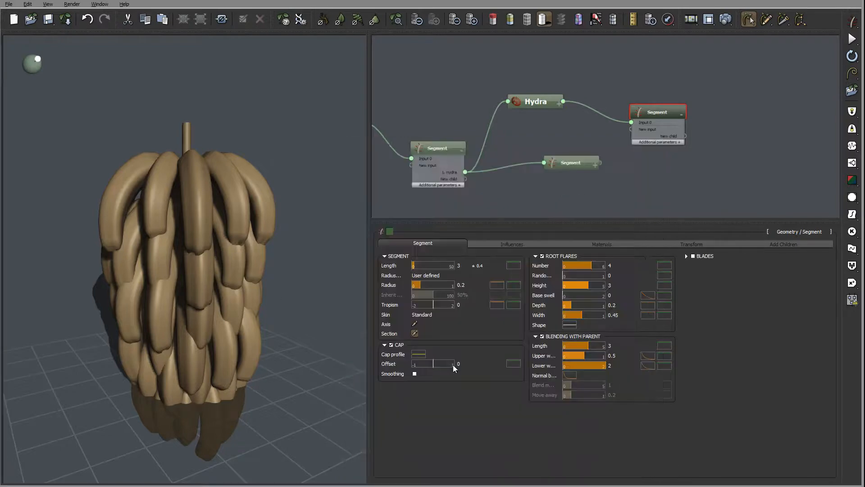
- Open the stem segment's Hydra child parameters and set the coil orientation to 100°
{"action": "mouse_move", "coordinate": [153, 235]}
{"action": "left_mouse_down"}
{"action": "mouse_move", "coordinate": [309, 228]}
{"action": "mouse_move", "coordinate": [175, 239]}
{"action": "mouse_move", "coordinate": [271, 220]}
{"action": "mouse_move", "coordinate": [237, 190]}
{"action": "mouse_move", "coordinate": [181, 196]}
{"action": "mouse_move", "coordinate": [204, 180]}
{"action": "mouse_move", "coordinate": [238, 250]}
{"action": "mouse_move", "coordinate": [226, 299]}
{"action": "mouse_move", "coordinate": [244, 234]}
{"action": "mouse_move", "coordinate": [261, 225]}
{"action": "mouse_move", "coordinate": [160, 216]}
{"action": "mouse_move", "coordinate": [216, 180]}
{"action": "left_mouse_up"}
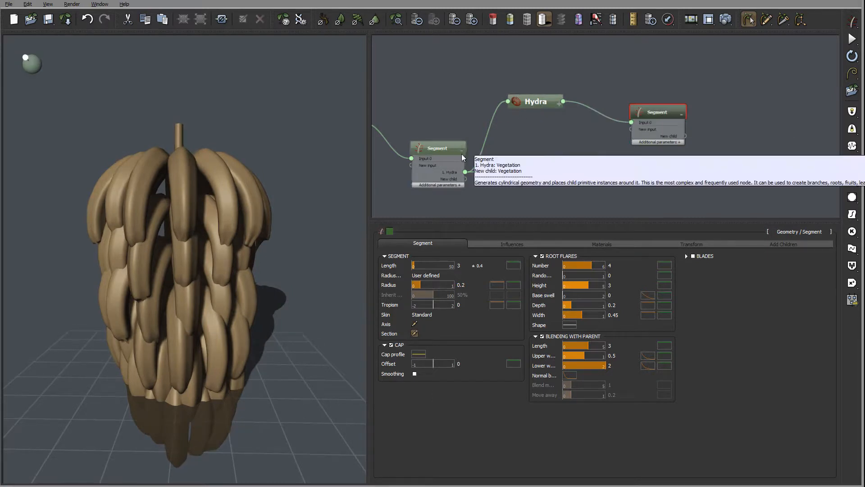
{"action": "left_click", "coordinate": [465, 172]}
{"action": "left_click_drag", "start_coordinate": [465, 172], "coordinate": [545, 163]}
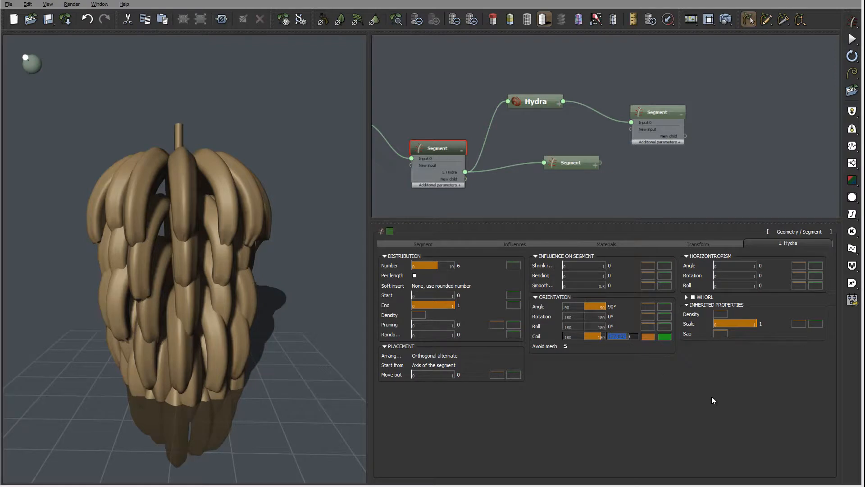
{"action": "type", "text": "100"}
{"action": "key", "text": "Return"}
{"action": "left_click_drag", "start_coordinate": [231, 239], "coordinate": [236, 210]}
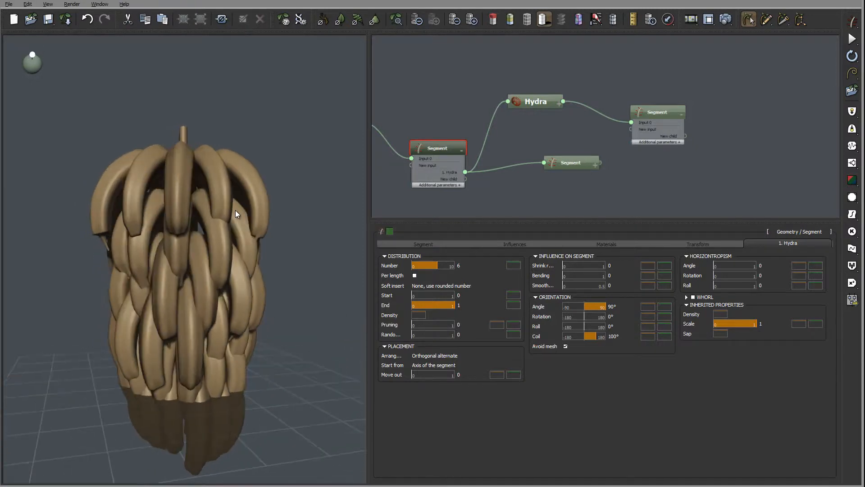
{"action": "left_click_drag", "start_coordinate": [239, 245], "coordinate": [620, 346]}
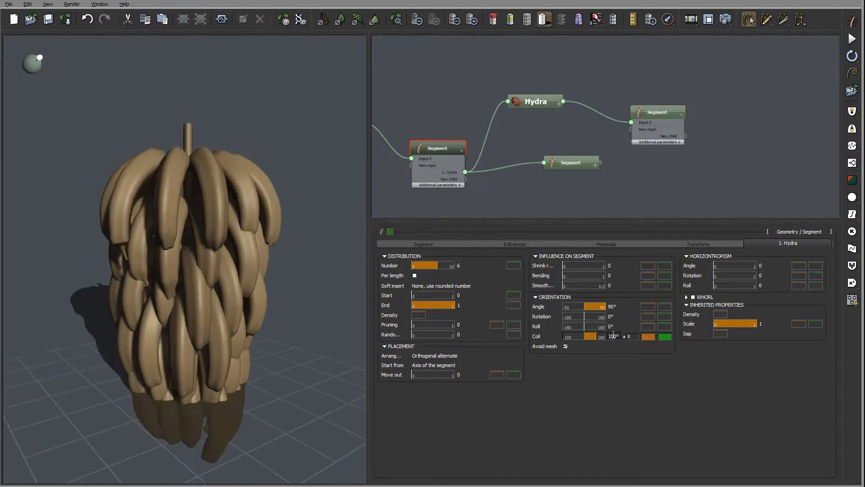
- Try a coil angle of 90° for the Hydra children and inspect the bunch
{"action": "double_click", "coordinate": [611, 336]}
{"action": "type", "text": "90"}
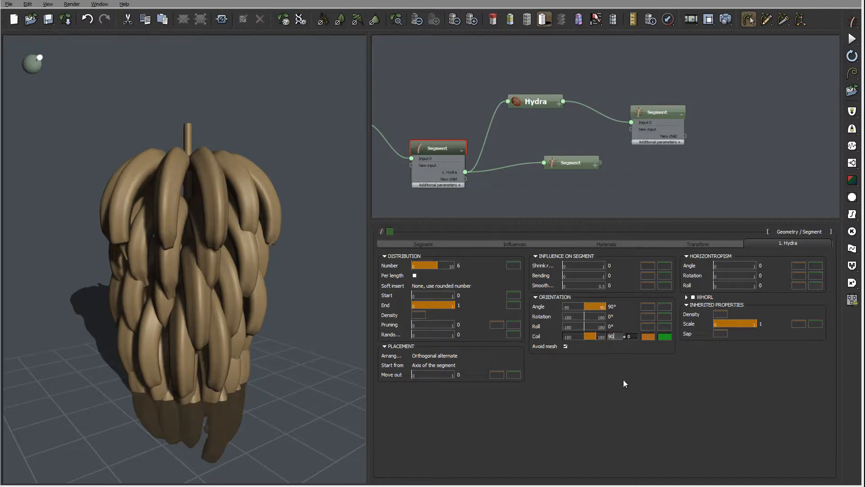
{"action": "key", "text": "Return"}
{"action": "left_click_drag", "start_coordinate": [238, 199], "coordinate": [605, 342]}
- Set the coil angle of the Hydra children to 110° and inspect the bunch
{"action": "double_click", "coordinate": [618, 336]}
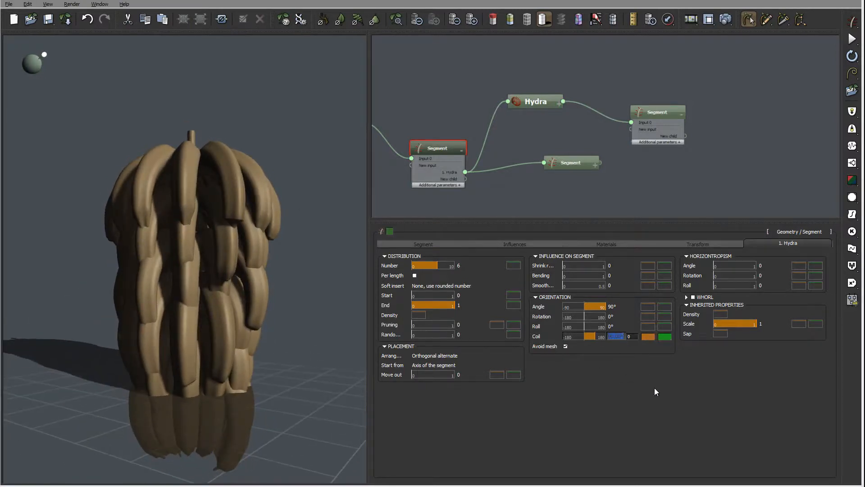
{"action": "type", "text": "110"}
{"action": "key", "text": "Return"}
{"action": "left_click_drag", "start_coordinate": [232, 195], "coordinate": [222, 224]}
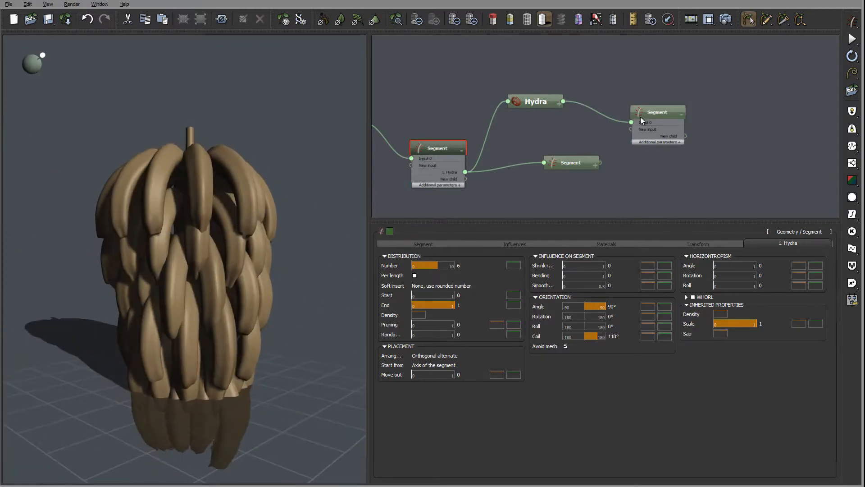
{"action": "left_click_drag", "start_coordinate": [343, 148], "coordinate": [234, 208]}
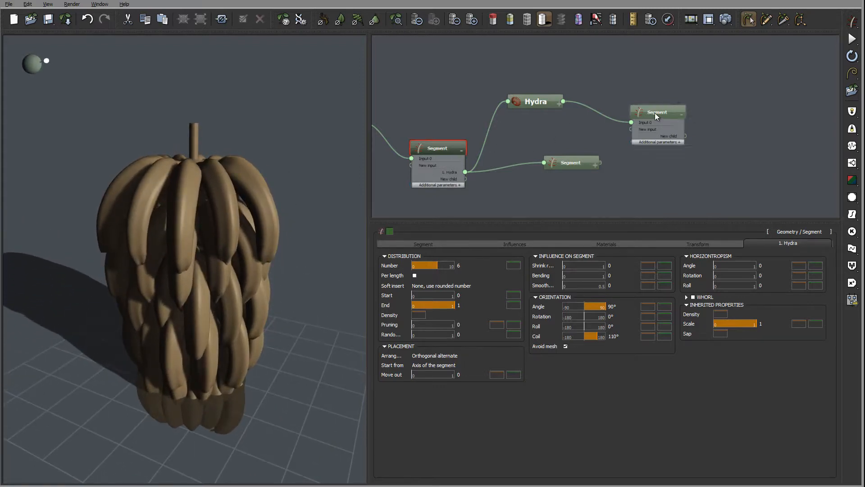
- Open the banana segment's body material in the advanced material editor and set its coloring mode to mapped picture
{"action": "left_click", "coordinate": [668, 119]}
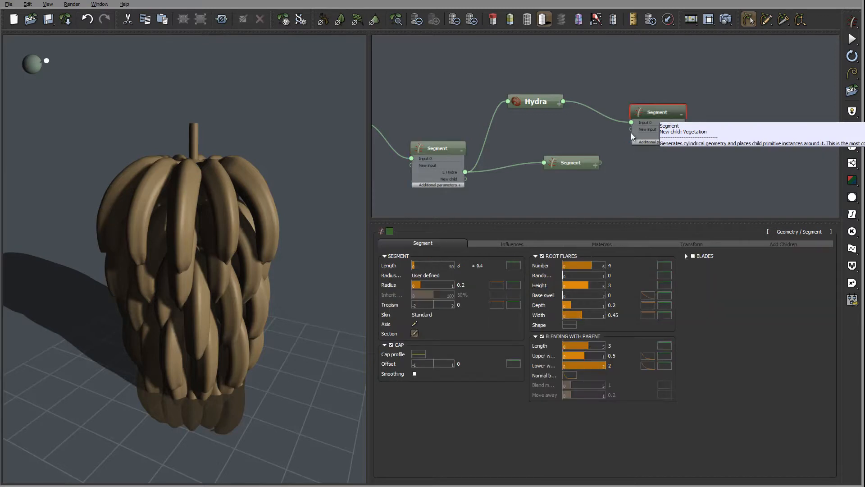
{"action": "left_click", "coordinate": [602, 242]}
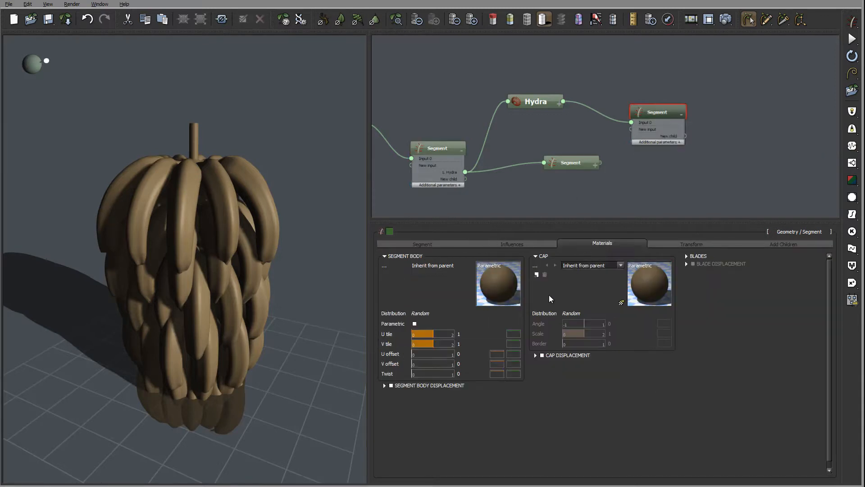
{"action": "double_click", "coordinate": [495, 287]}
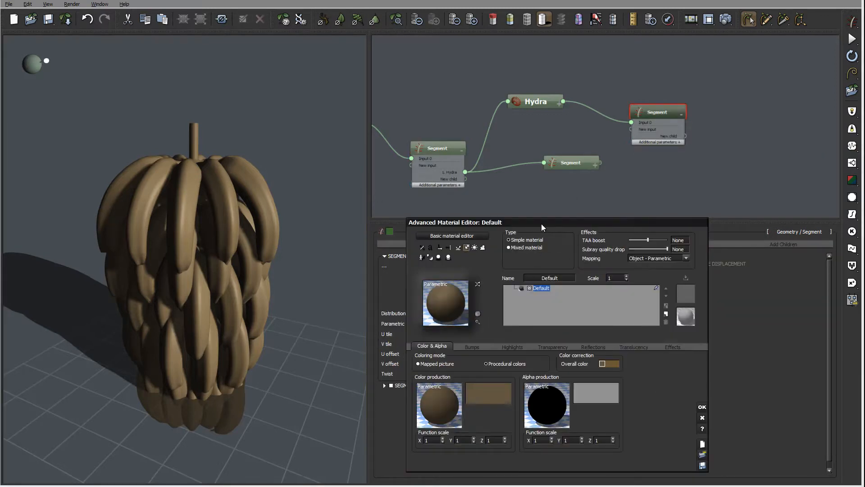
{"action": "left_click_drag", "start_coordinate": [542, 225], "coordinate": [456, 177]}
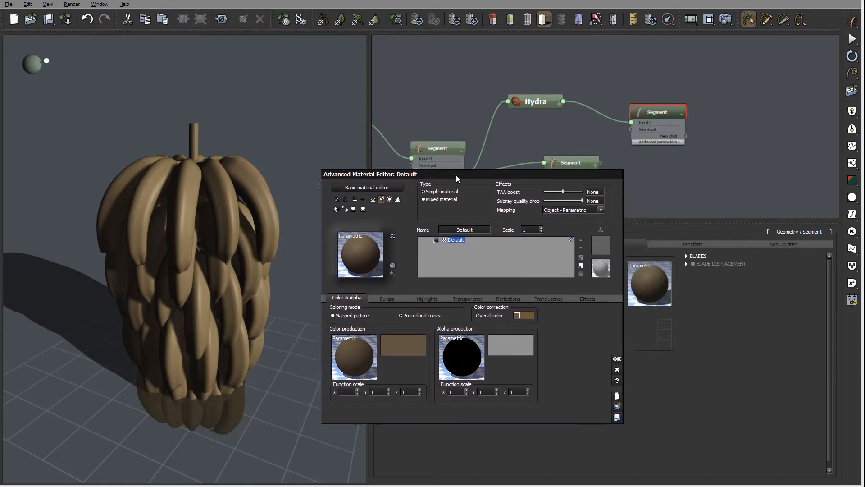
{"action": "left_click", "coordinate": [333, 315]}
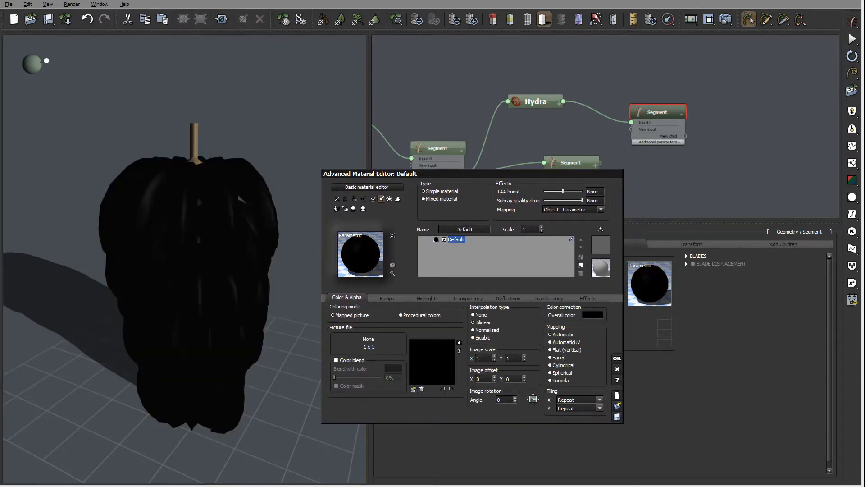
- Load Banana-Texture.jpg as the material's color picture, check it on the bunch, and accept the material
{"action": "left_click", "coordinate": [414, 389]}
{"action": "left_click", "coordinate": [356, 198]}
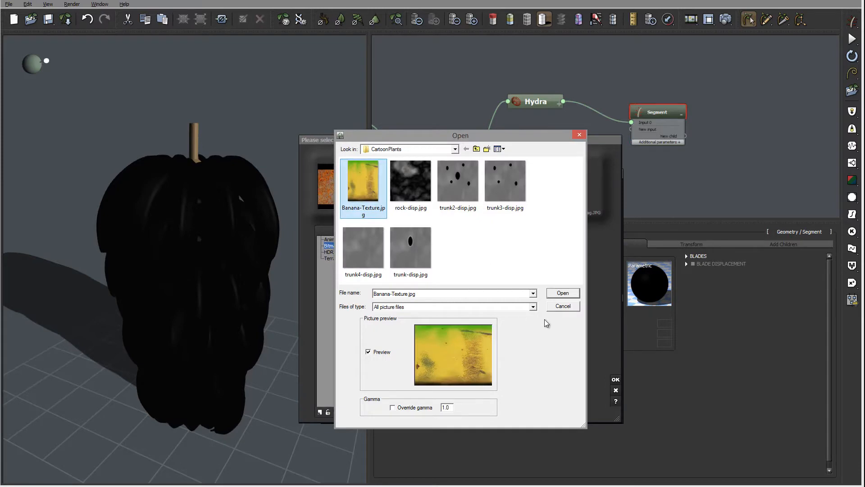
{"action": "left_click", "coordinate": [563, 293]}
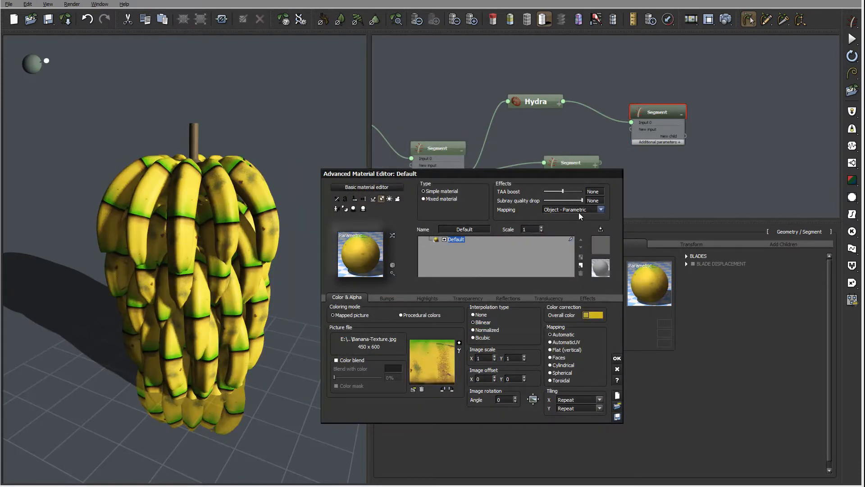
{"action": "mouse_move", "coordinate": [226, 211]}
{"action": "left_mouse_down"}
{"action": "mouse_move", "coordinate": [236, 261]}
{"action": "mouse_move", "coordinate": [229, 214]}
{"action": "left_mouse_up"}
{"action": "right_click_drag", "start_coordinate": [228, 215], "coordinate": [228, 213]}
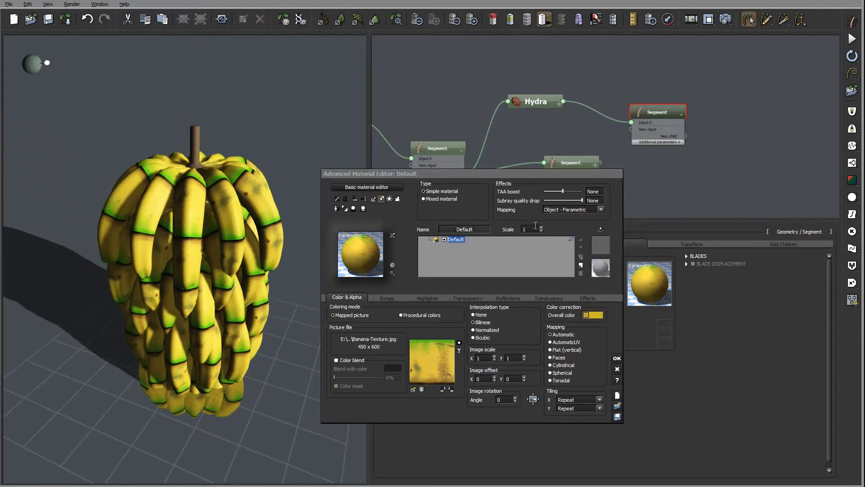
{"action": "right_click_drag", "start_coordinate": [195, 257], "coordinate": [202, 246]}
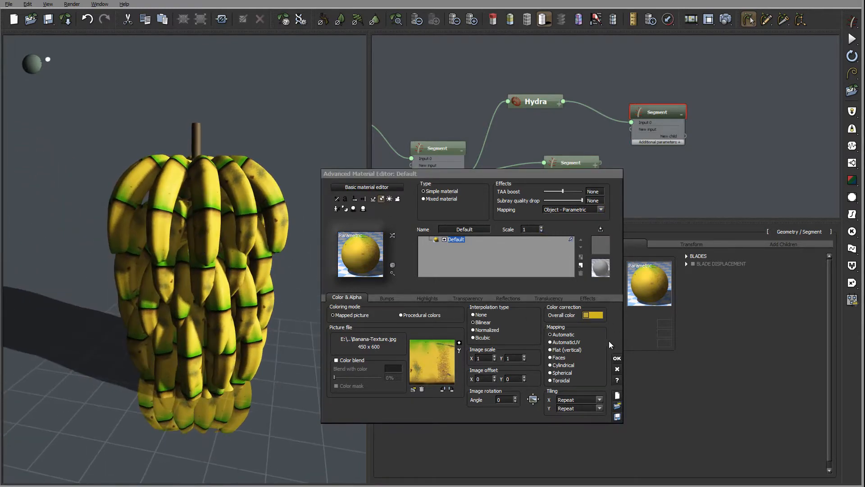
{"action": "left_click", "coordinate": [617, 358]}
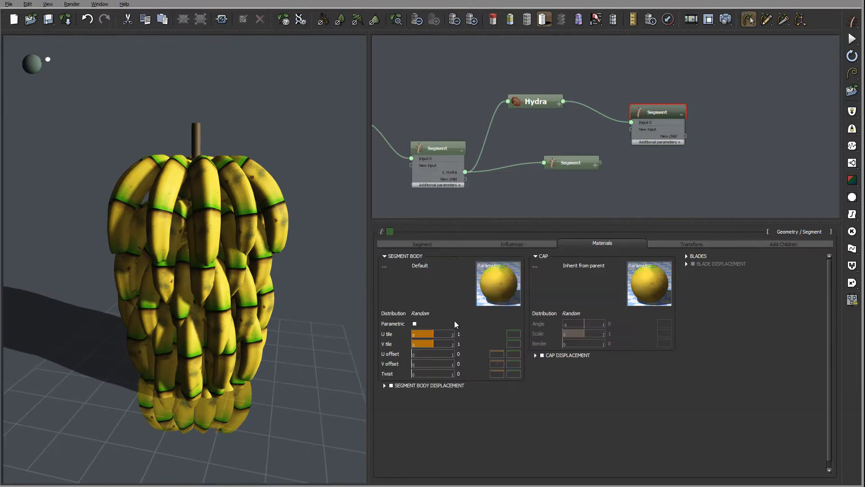
- Enable parametric texture mapping on the banana segment's body
{"action": "left_click", "coordinate": [415, 323]}
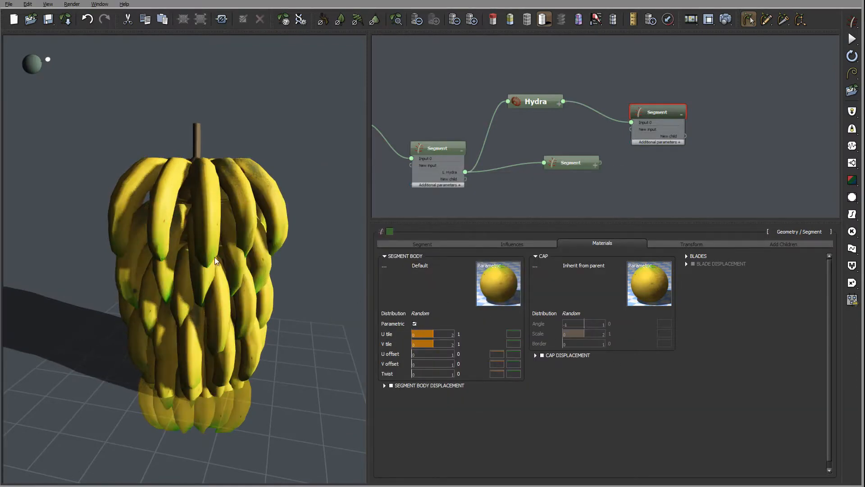
{"action": "right_click_drag", "start_coordinate": [215, 258], "coordinate": [237, 231]}
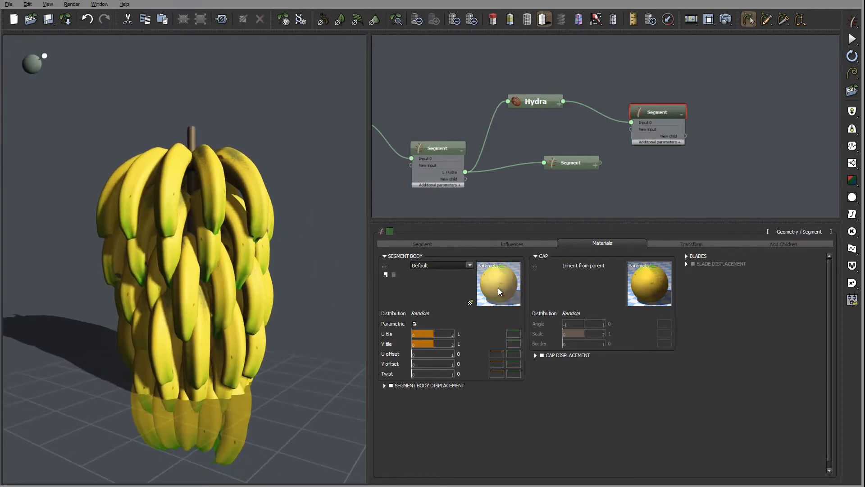
- Rotate the Banana-Texture.jpg picture in the banana segment's body material so its green end meets the stem, and accept the material
{"action": "double_click", "coordinate": [498, 290]}
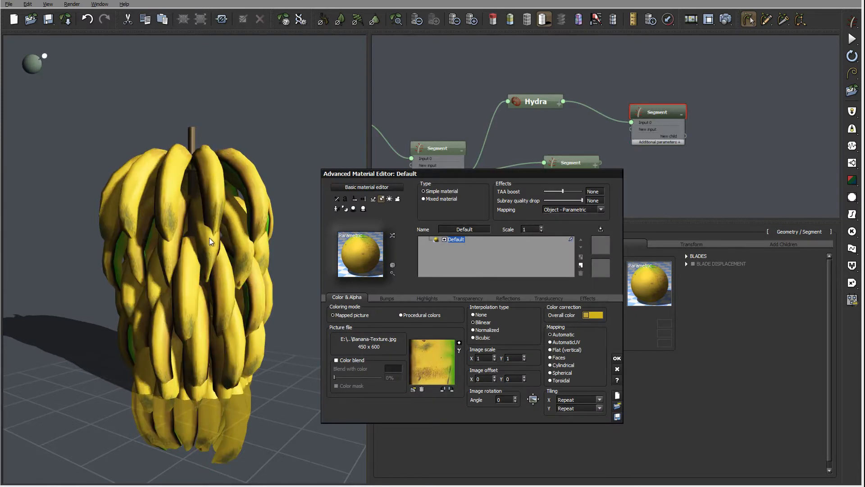
{"action": "left_click_drag", "start_coordinate": [287, 250], "coordinate": [346, 317]}
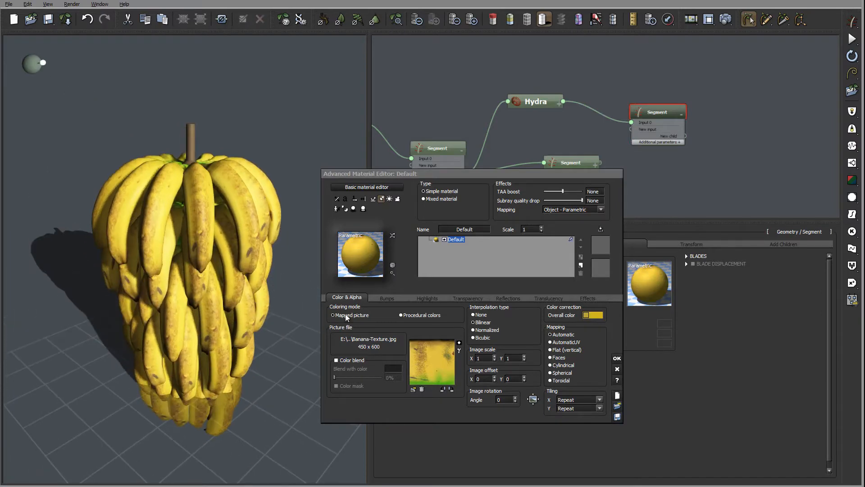
{"action": "left_click", "coordinate": [617, 358]}
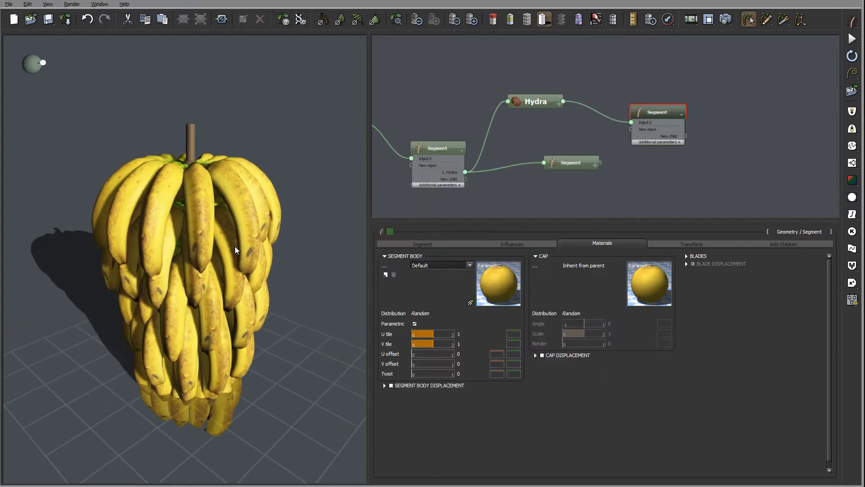
- Examine the textured banana bunch from above, up close and from several sides to check the texture's orientation
{"action": "left_click_drag", "start_coordinate": [235, 250], "coordinate": [258, 299]}
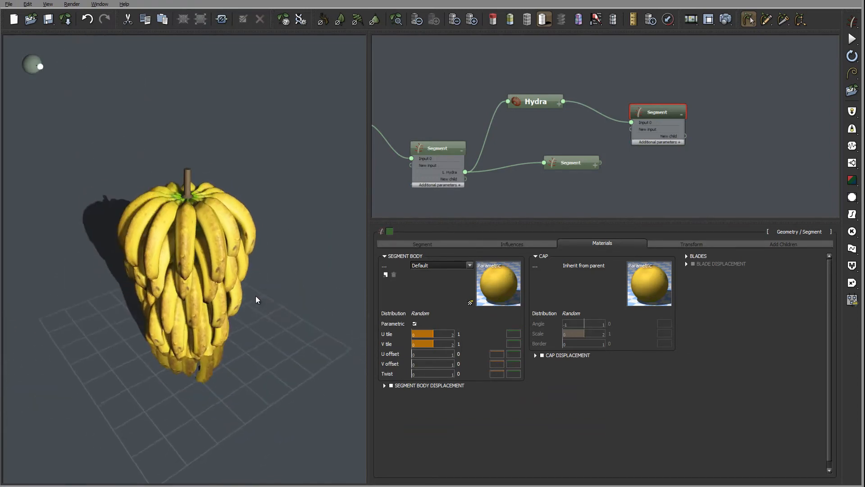
{"action": "scroll", "coordinate": [194, 205], "scroll_direction": "up", "scroll_amount": 5}
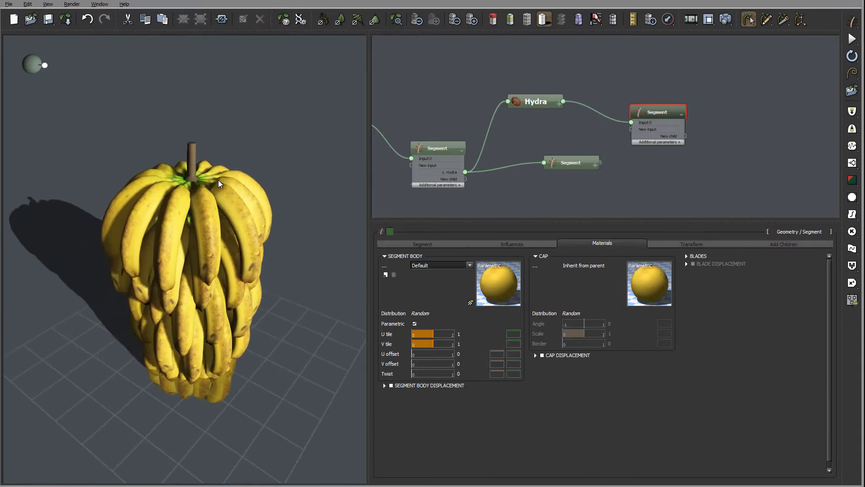
{"action": "left_click_drag", "start_coordinate": [220, 183], "coordinate": [190, 153]}
{"action": "left_click_drag", "start_coordinate": [224, 211], "coordinate": [150, 260]}
{"action": "scroll", "coordinate": [189, 297], "scroll_direction": "down", "scroll_amount": 5}
{"action": "scroll", "coordinate": [189, 269], "scroll_direction": "up", "scroll_amount": 2}
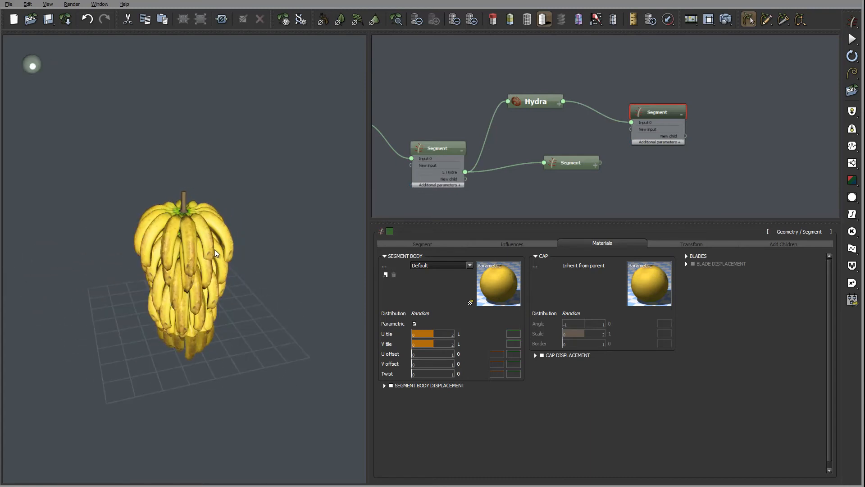
{"action": "left_click_drag", "start_coordinate": [215, 253], "coordinate": [223, 237]}
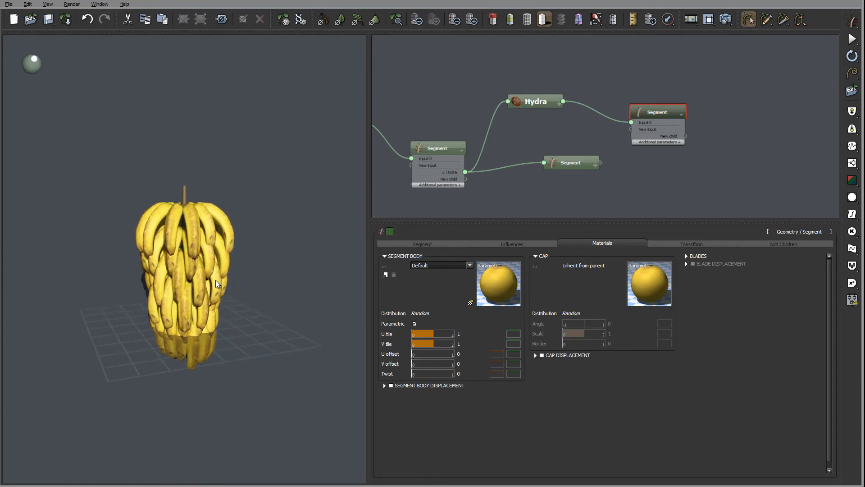
{"action": "left_click_drag", "start_coordinate": [215, 279], "coordinate": [217, 256]}
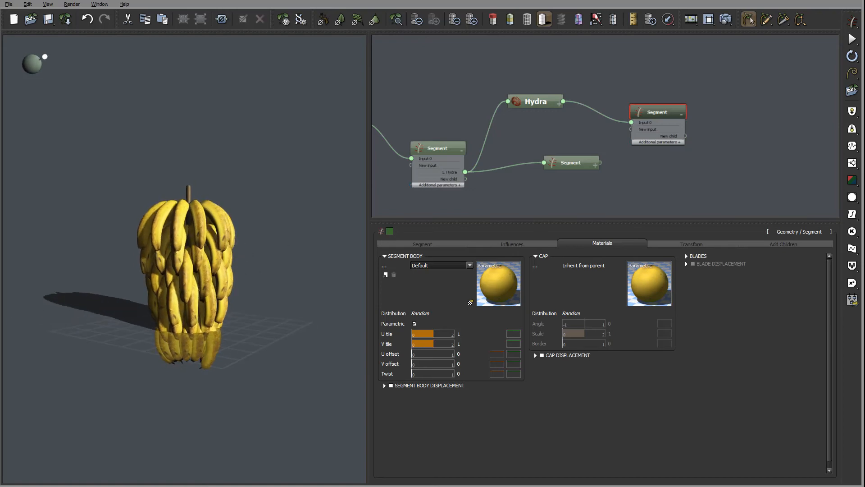